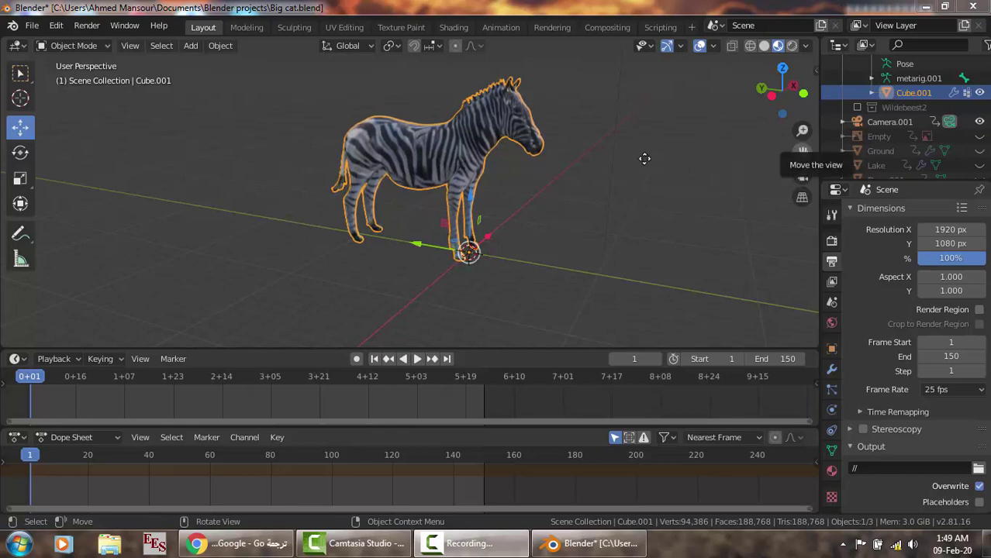
Step: Open the desktop picture 1.JPG and compare the cat's leg positions between 1.JPG and 2.JPG
click(926, 6)
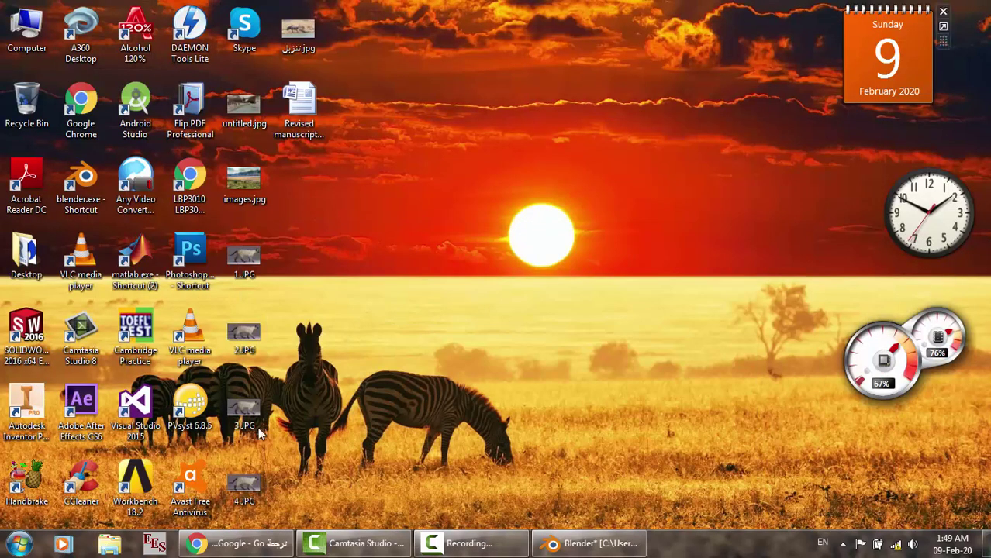
double_click(245, 258)
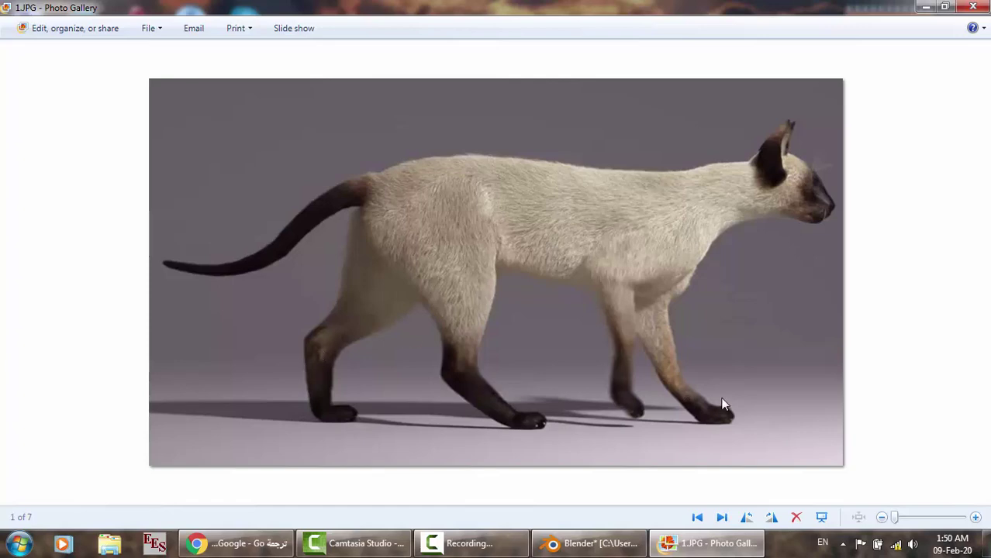
key(Right)
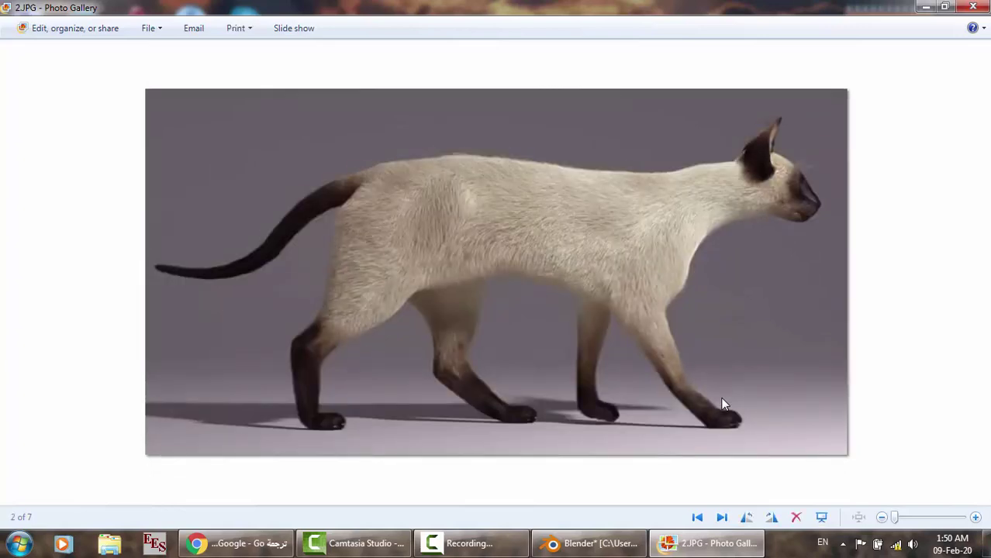
key(Left)
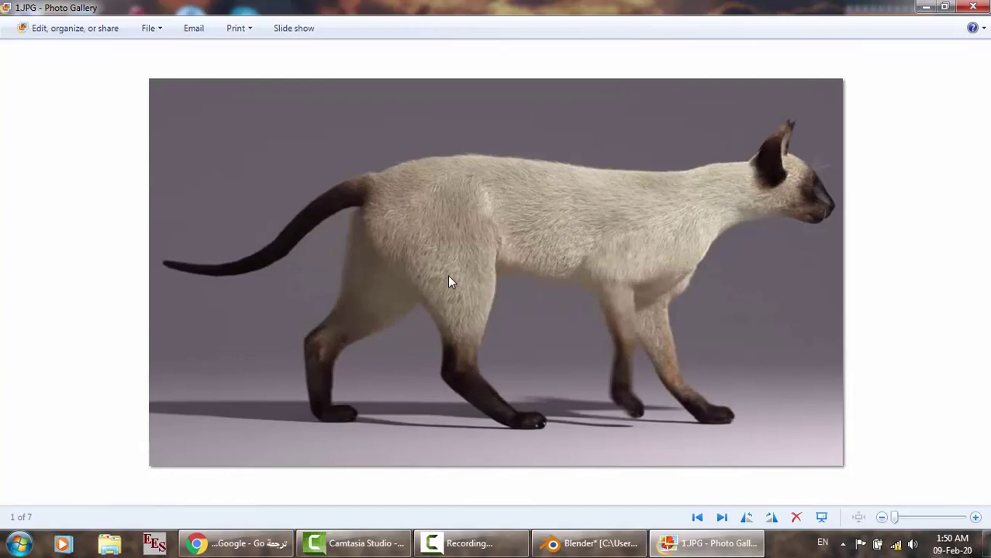
key(Right)
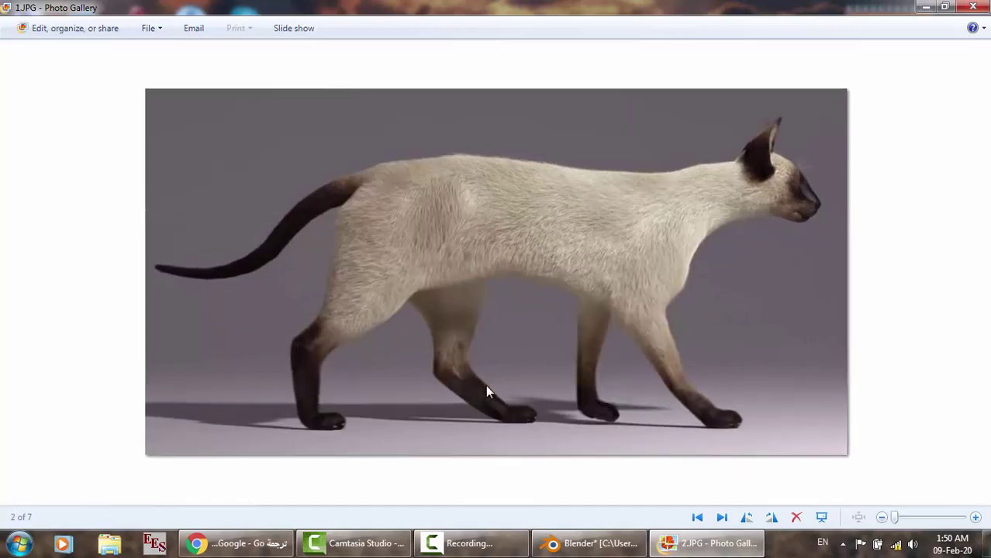
key(Left)
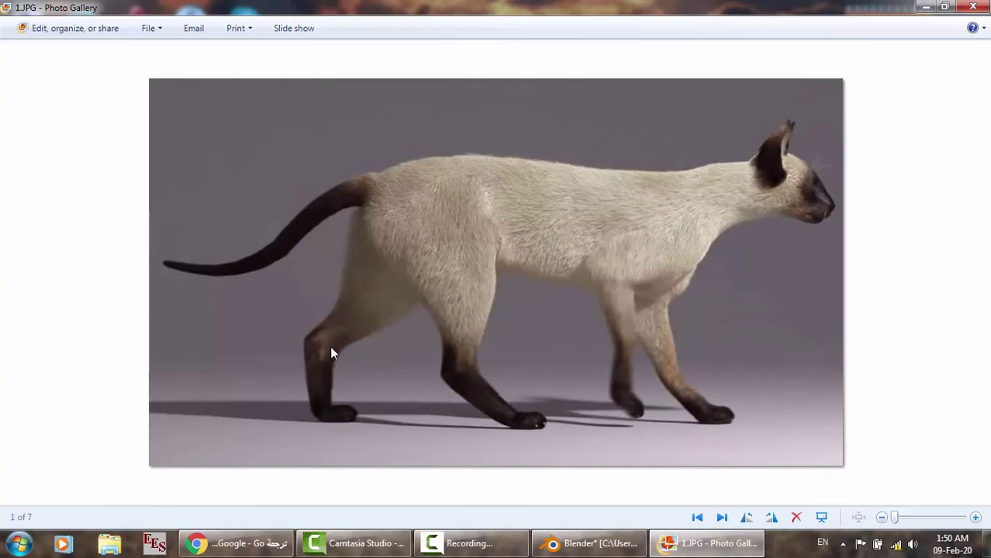
key(Right)
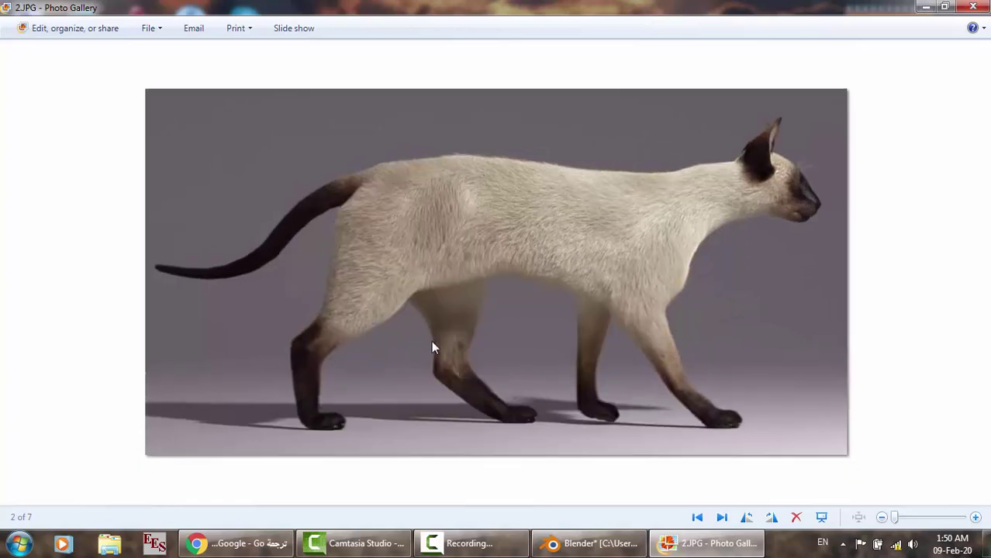
key(Left)
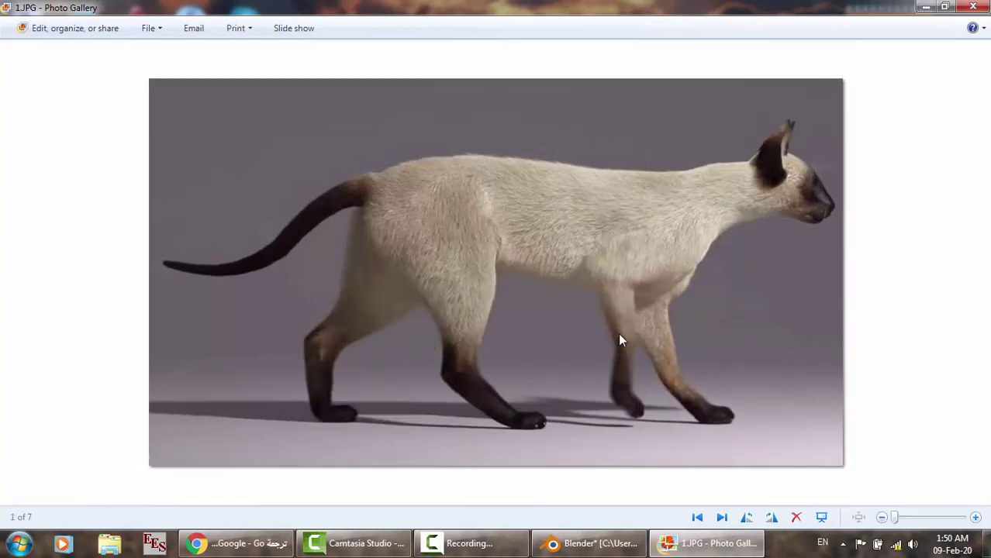
key(Right)
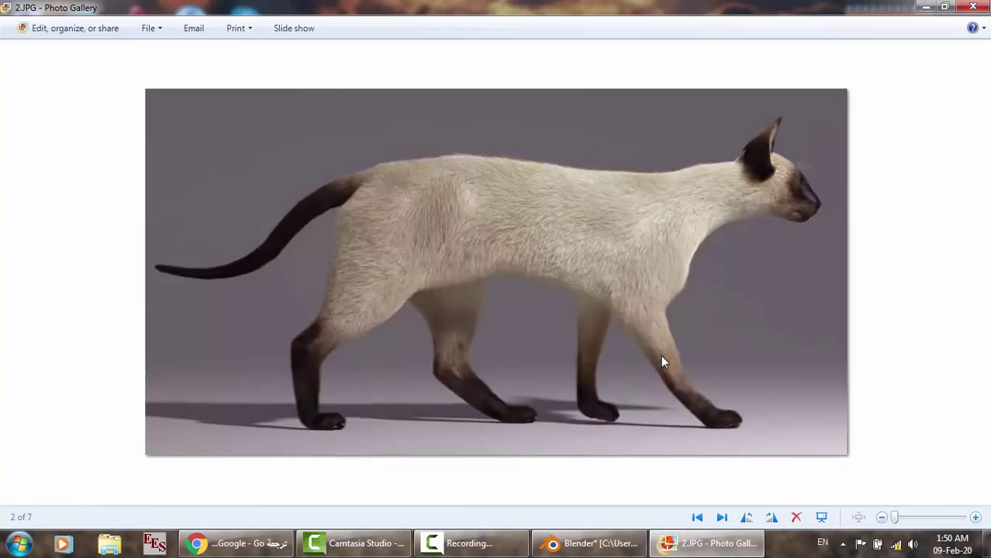
Step: Look through the remaining cat walk pictures from 3.JPG onward and return to 1.JPG
key(Right)
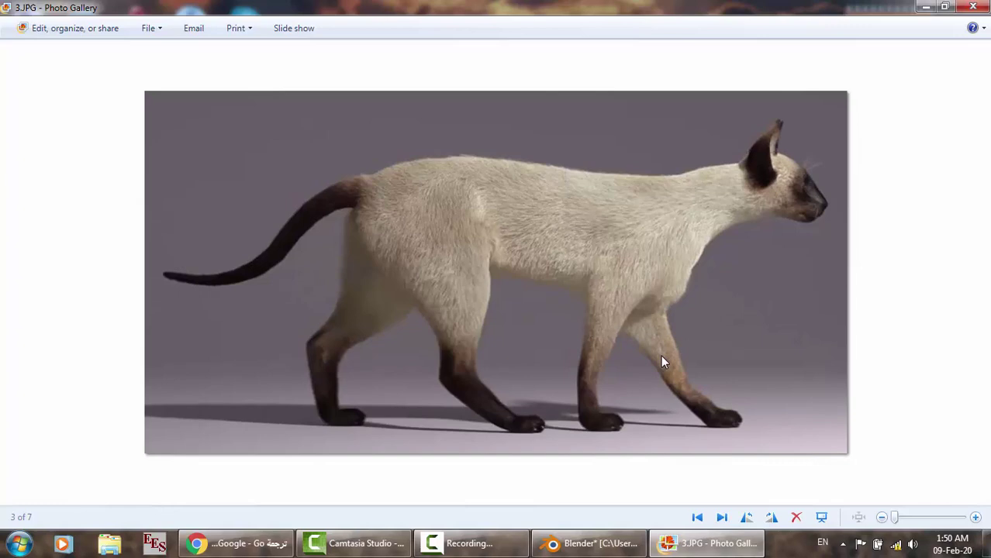
key(Right)
key(Right)
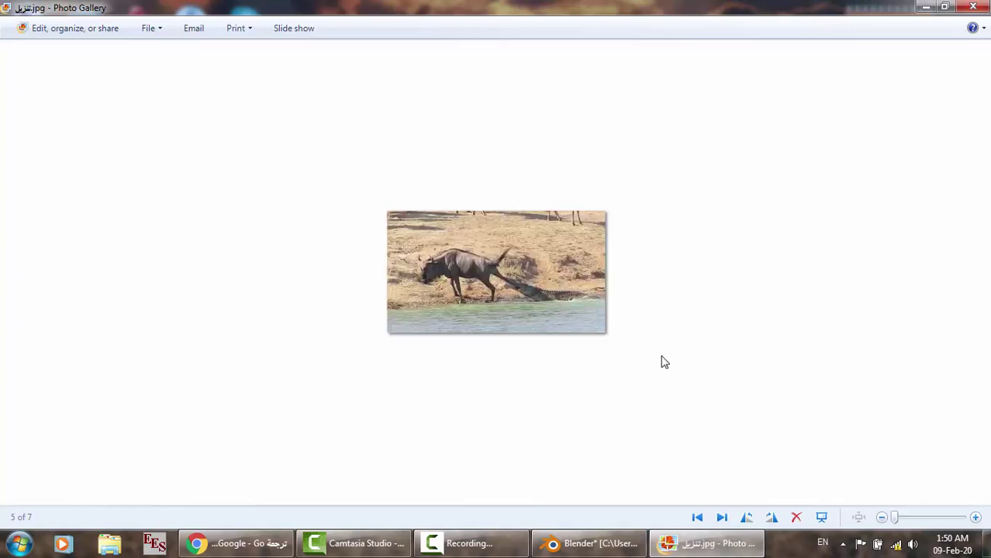
key(Left)
key(Left)
key(Left)
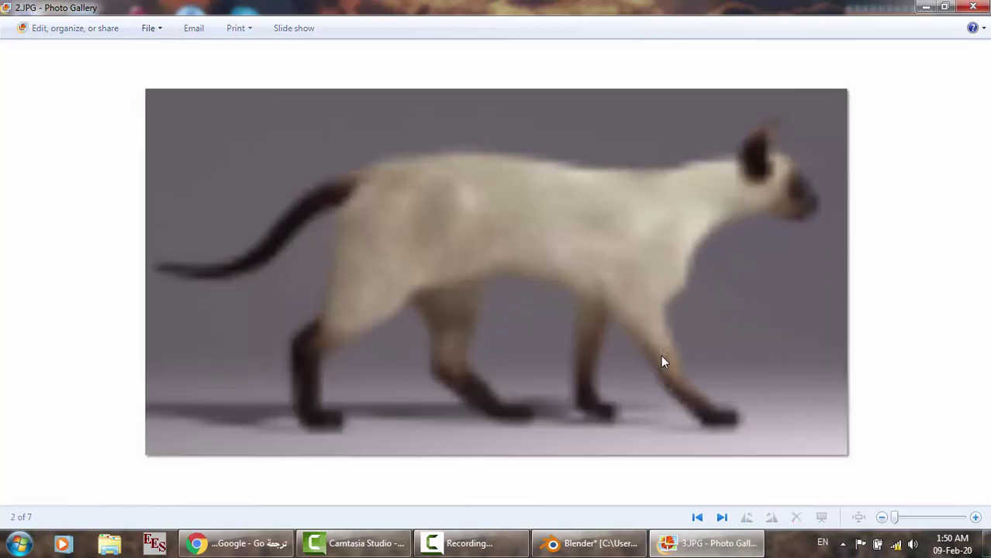
key(Left)
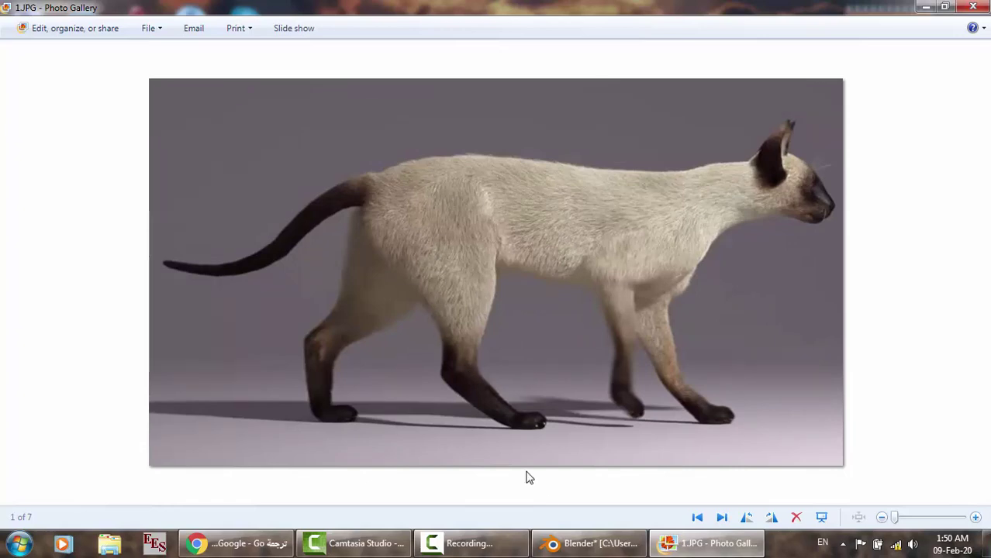
Step: Switch back to Blender and add a 2 m mesh plane at the world origin
click(589, 544)
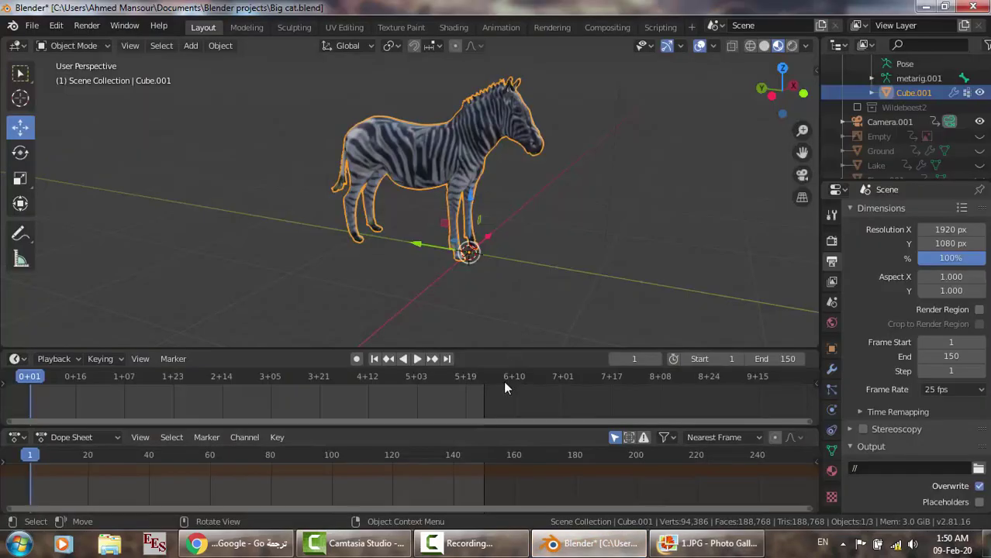
click(919, 470)
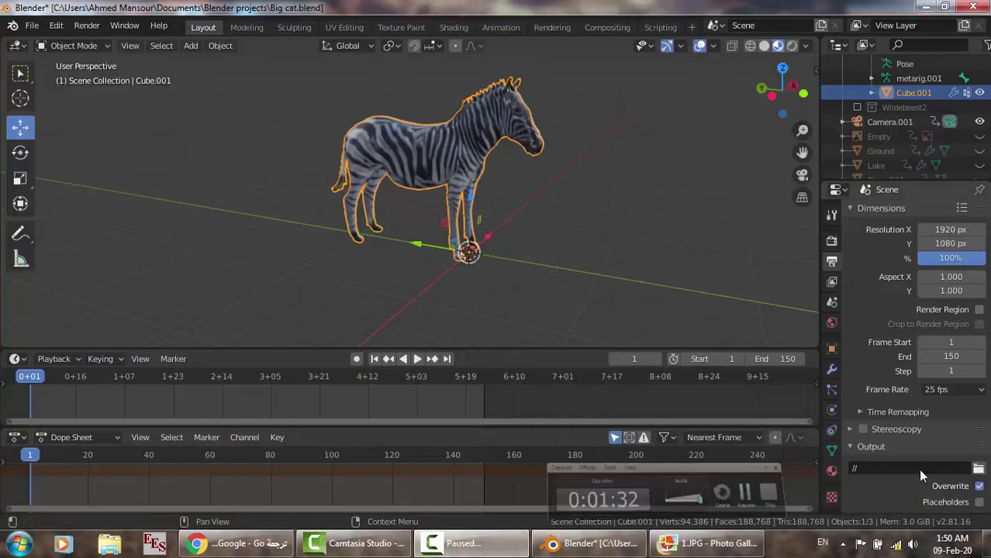
key(F9)
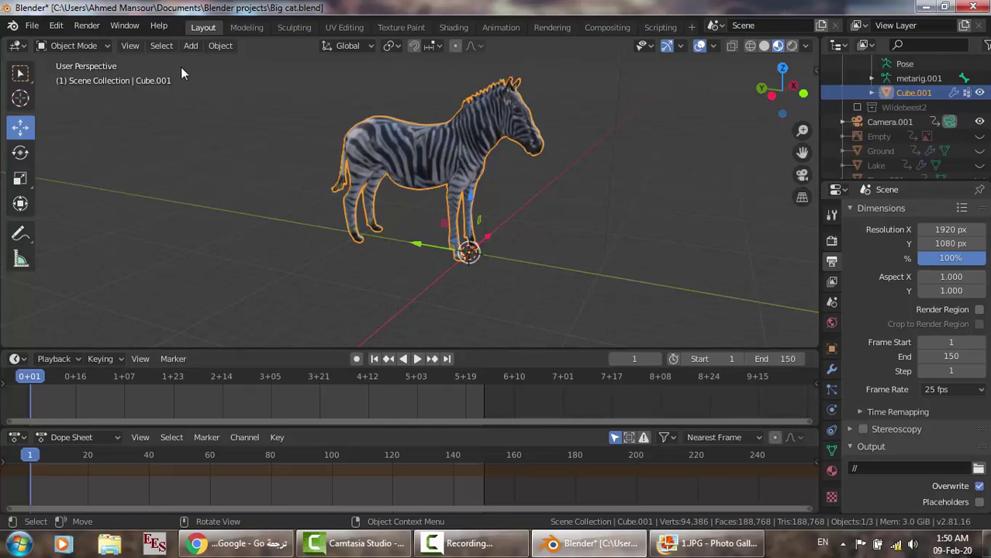
click(189, 46)
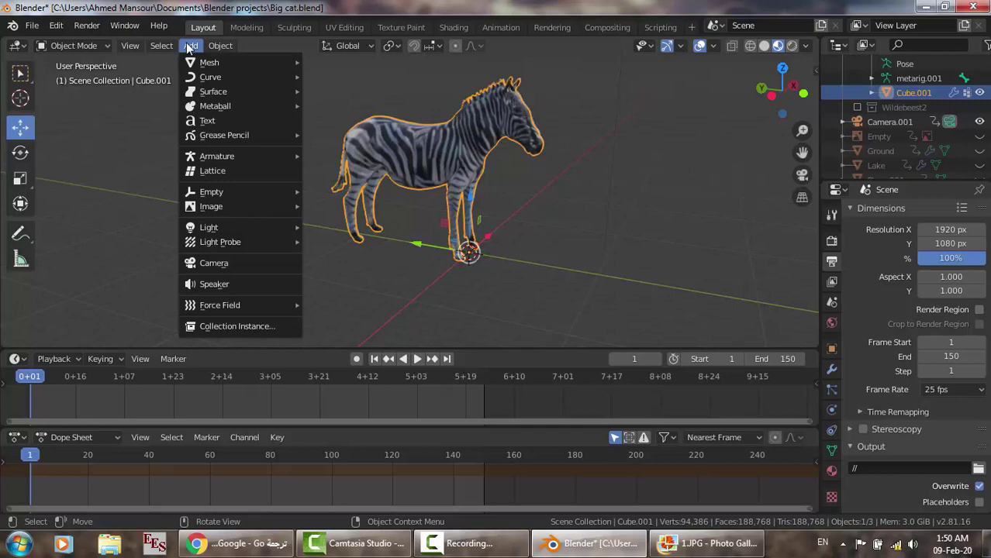
mouse_move(193, 66)
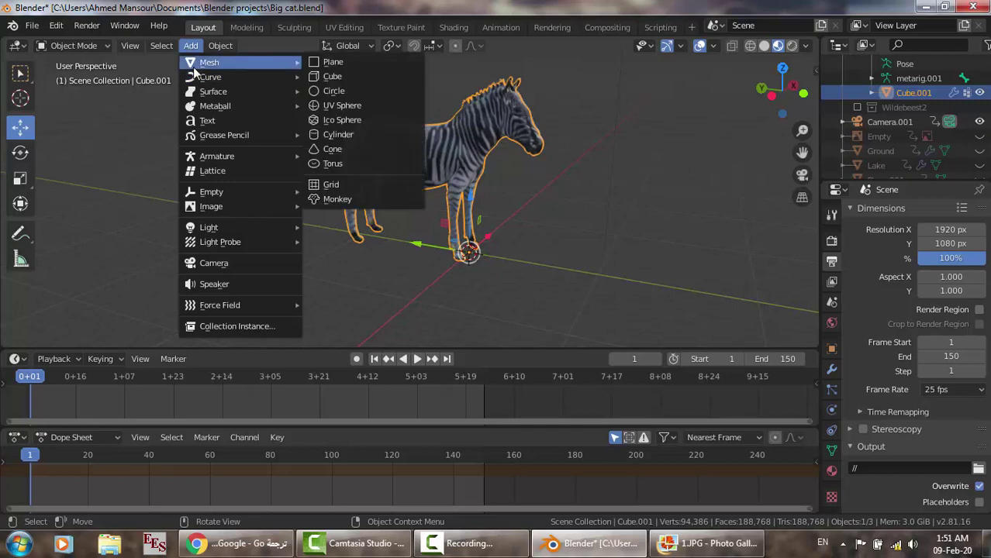
click(333, 62)
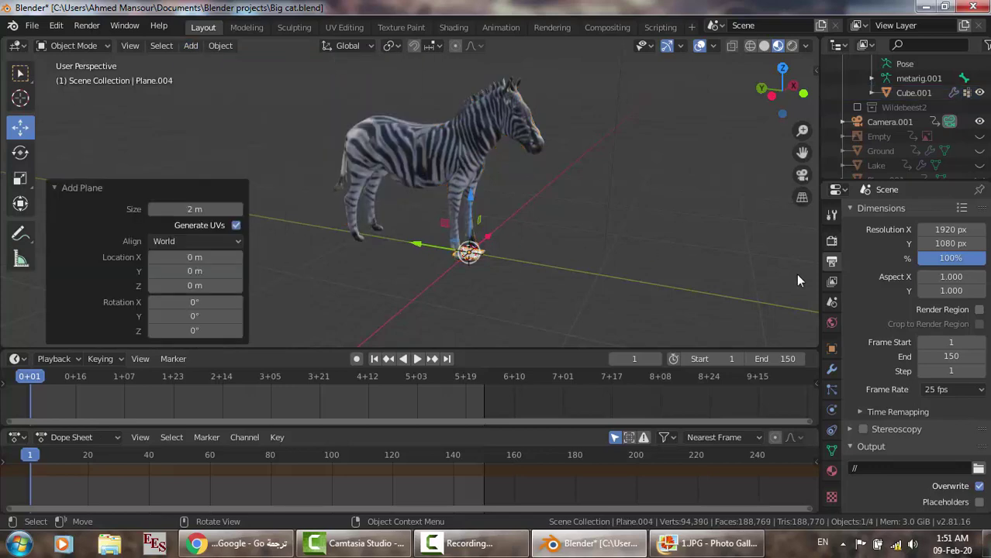
Step: Unhide the zebra's metarig.001 armature and select it together with Cube.001, keeping the armature active
click(922, 91)
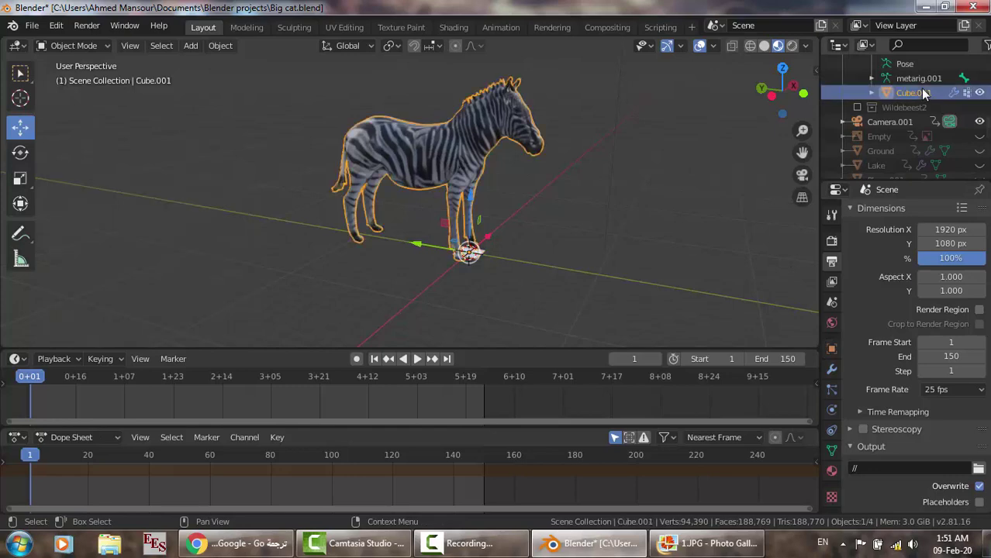
scroll(921, 88, up, 2)
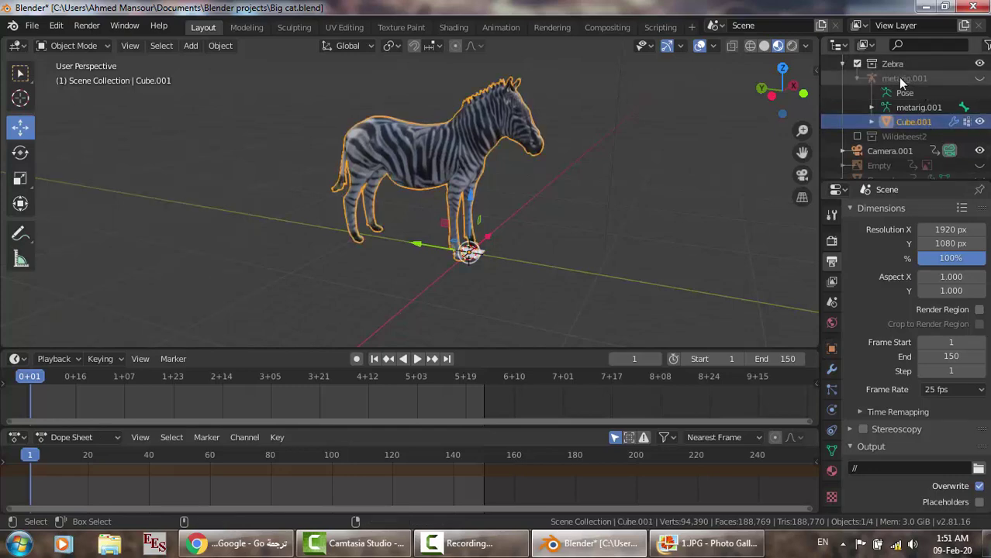
click(980, 78)
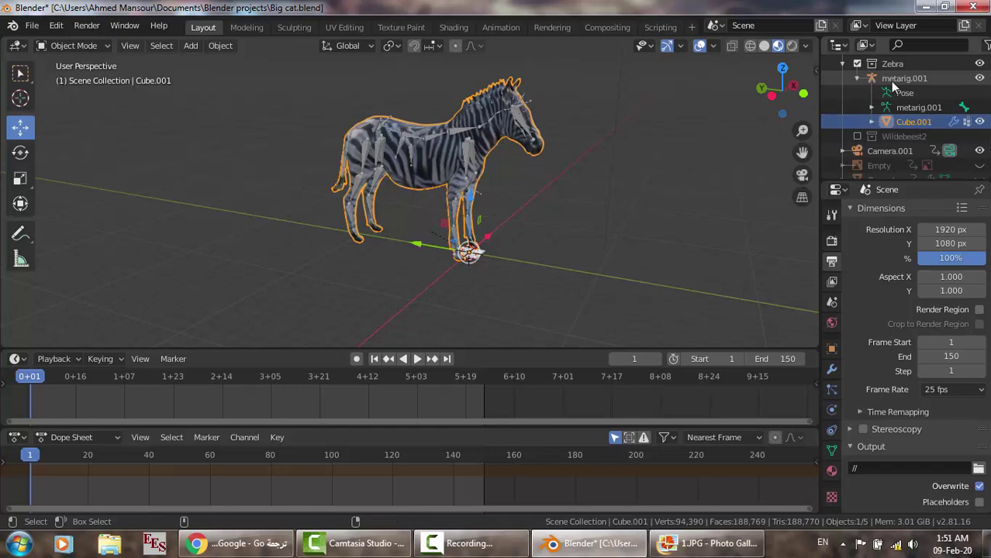
ctrl+click(894, 78)
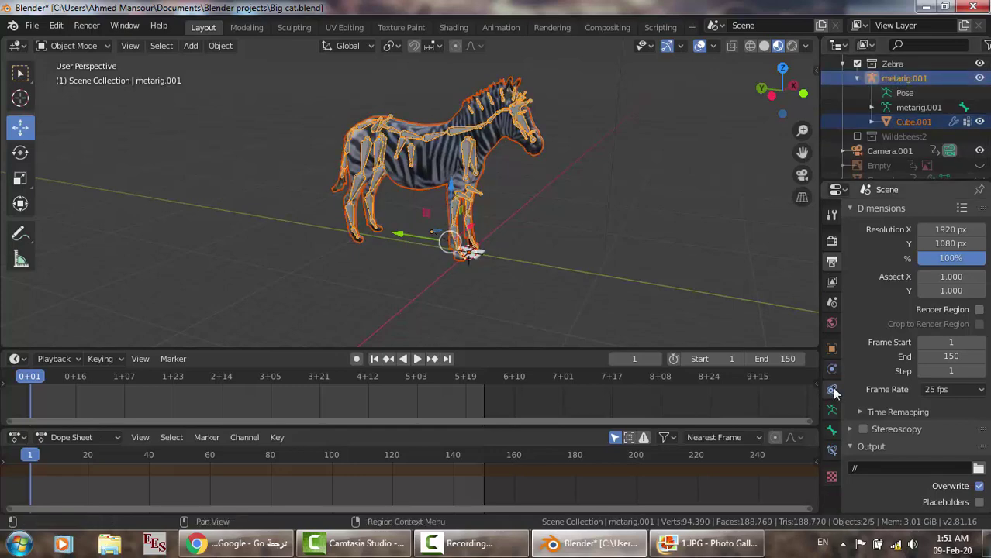
Step: Add a Copy Location and a Copy Rotation object constraint to metarig.001
click(833, 391)
click(922, 214)
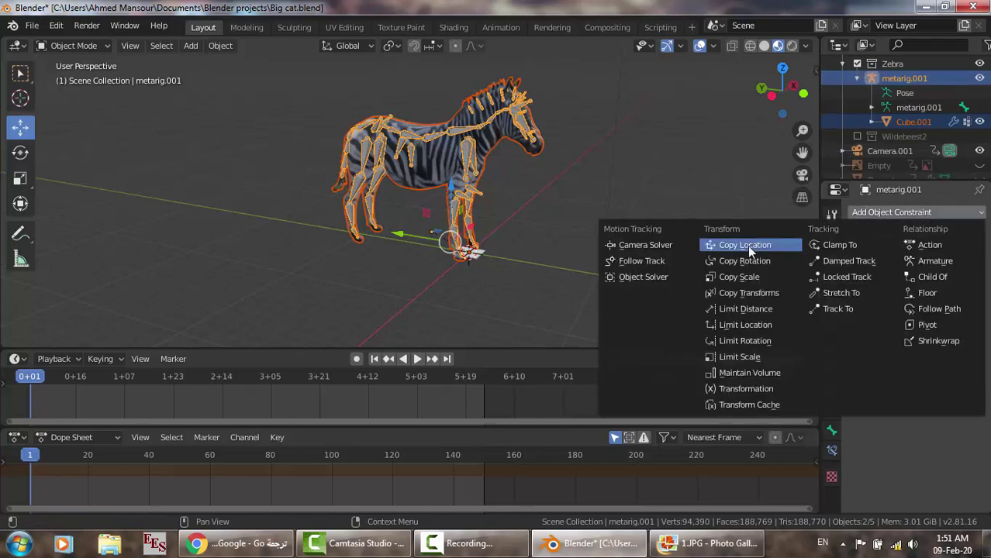
click(747, 246)
click(914, 214)
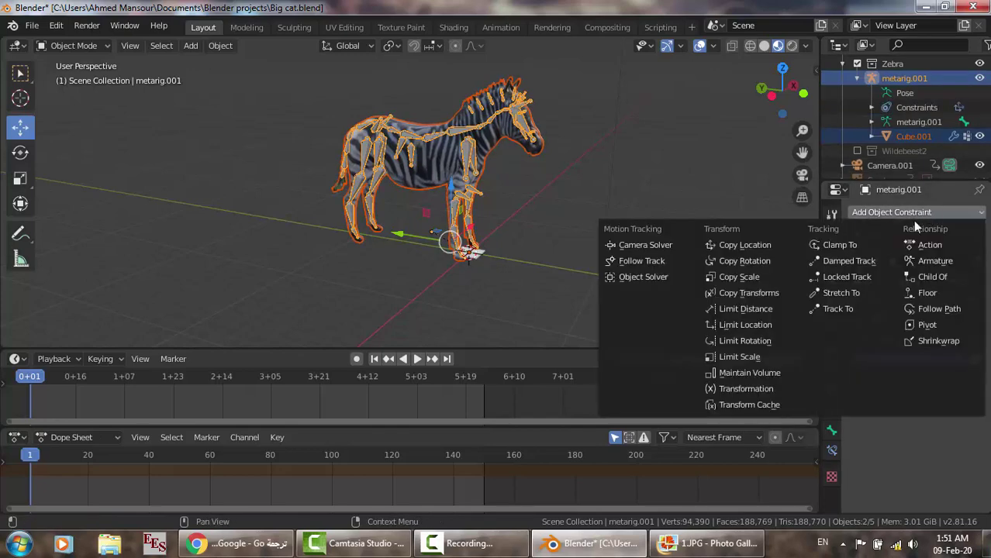
click(723, 264)
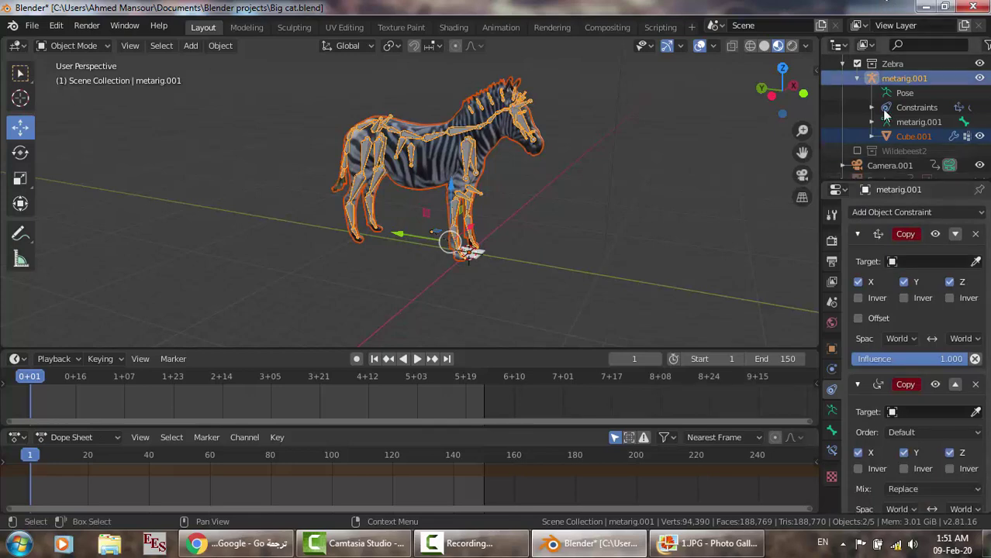
Step: Identify Plane.004 in the object list by hiding it, and undo the hiding
scroll(884, 112, down, 3)
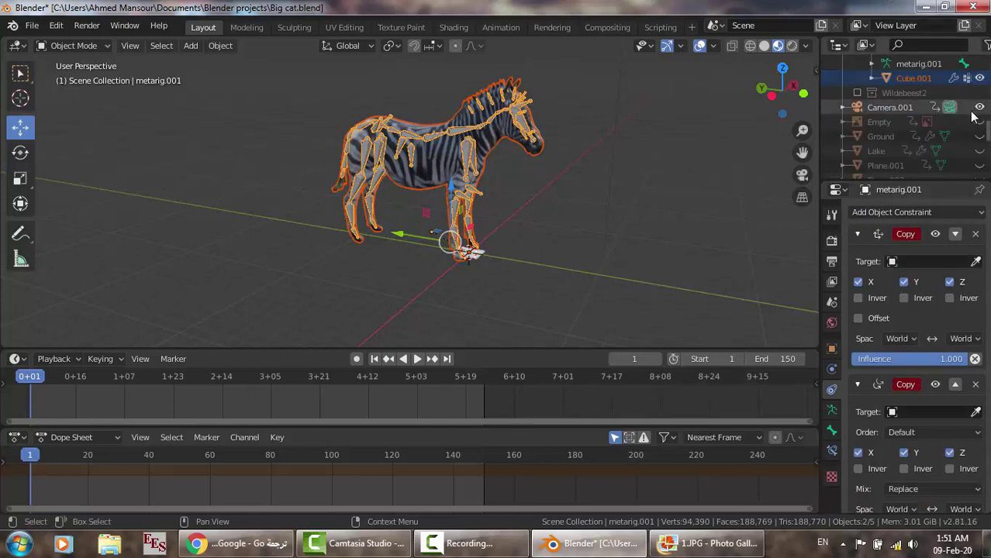
scroll(934, 108, down, 4)
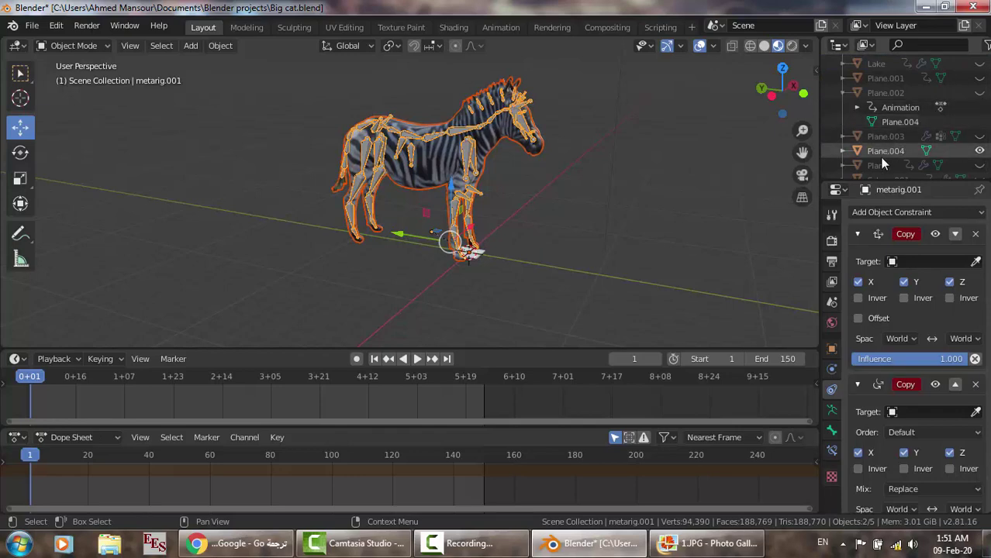
click(980, 150)
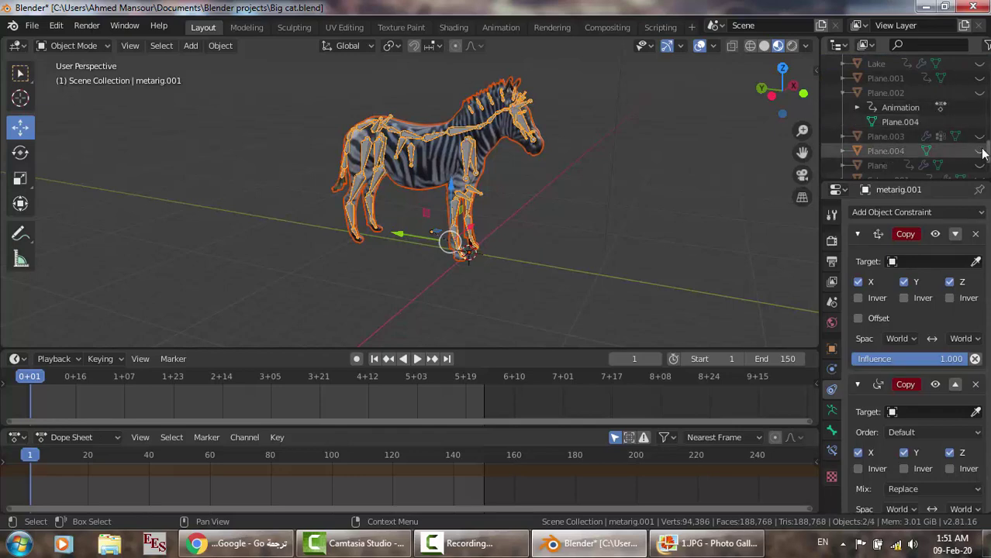
key(ctrl+z)
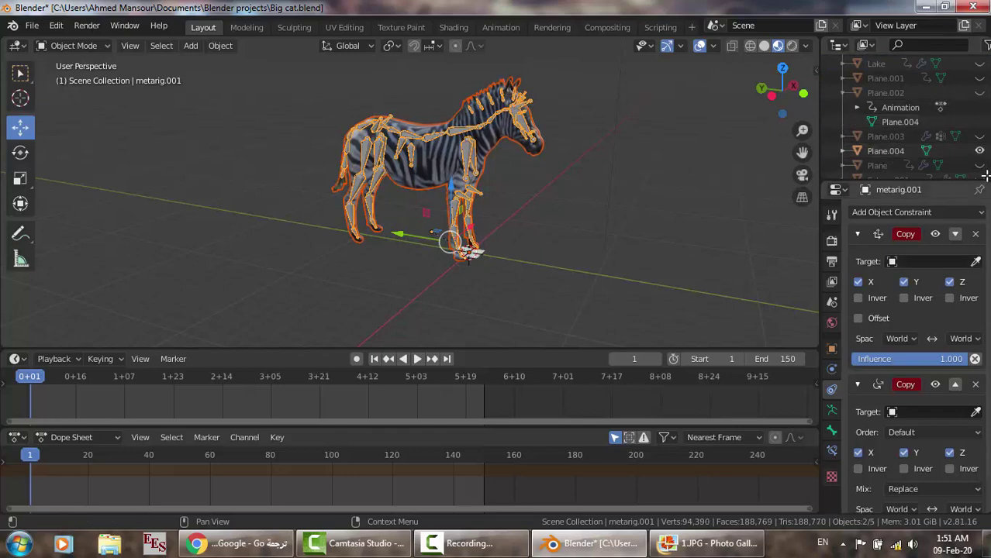
Step: Set Plane.004 as the target of both the Copy Location and Copy Rotation constraints on metarig.001
click(925, 262)
text(pla)
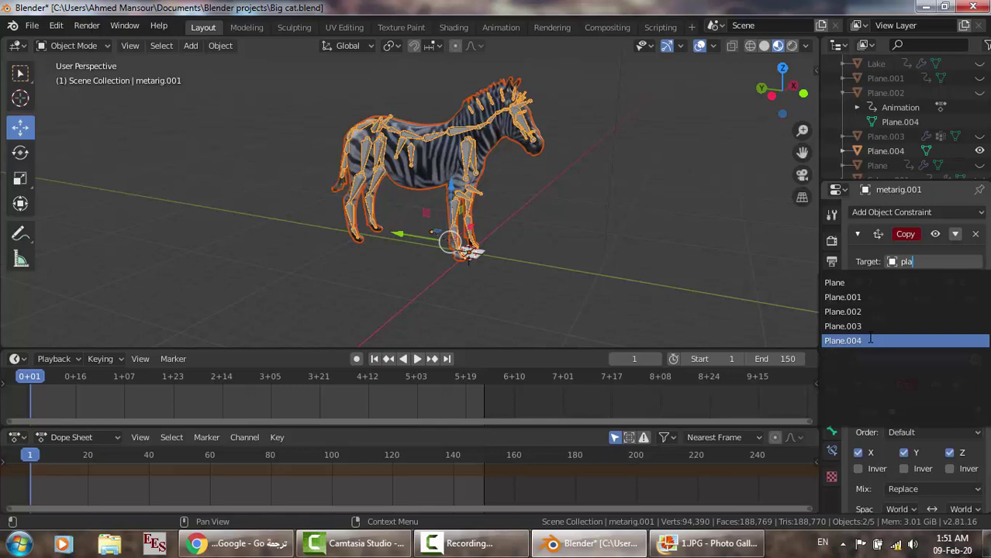
click(871, 340)
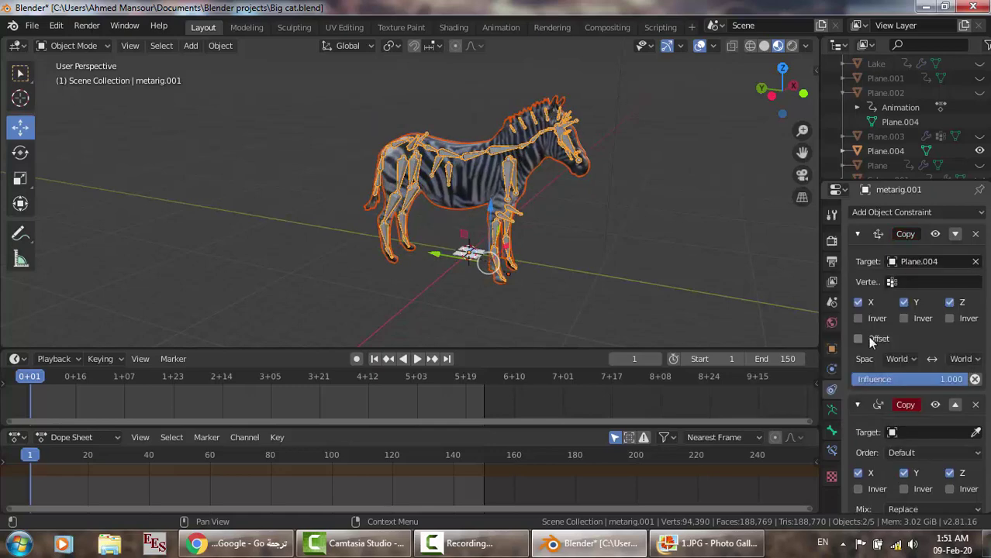
click(909, 432)
text(plan)
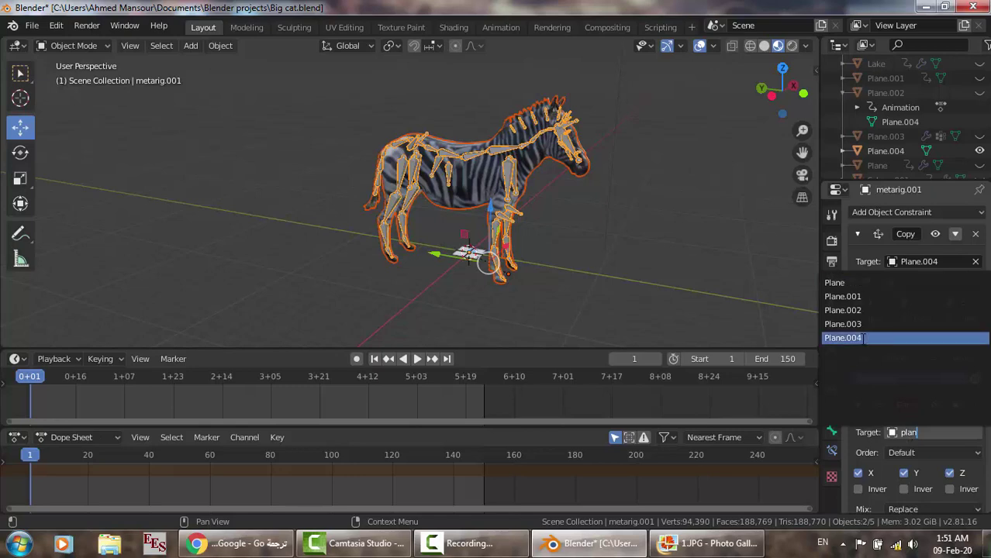
click(864, 338)
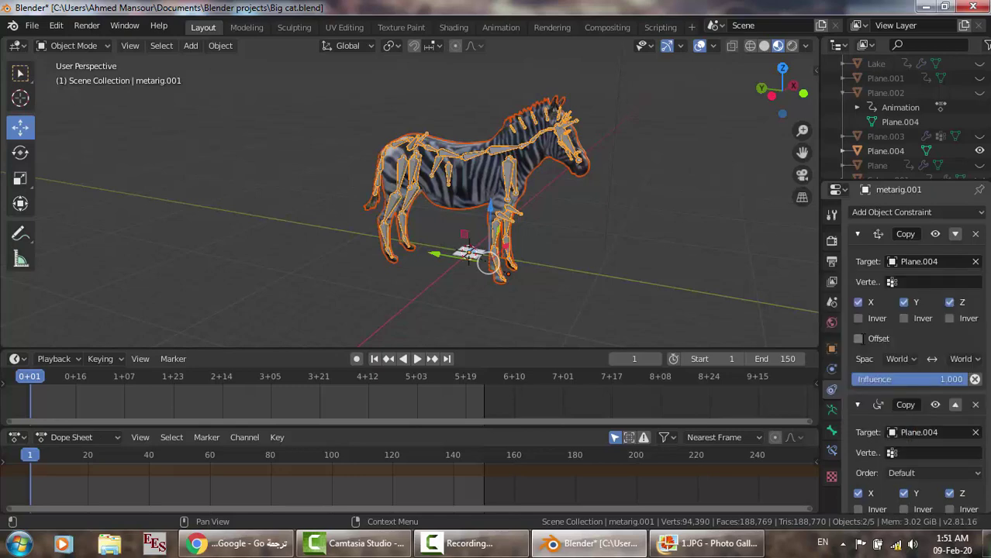
click(831, 215)
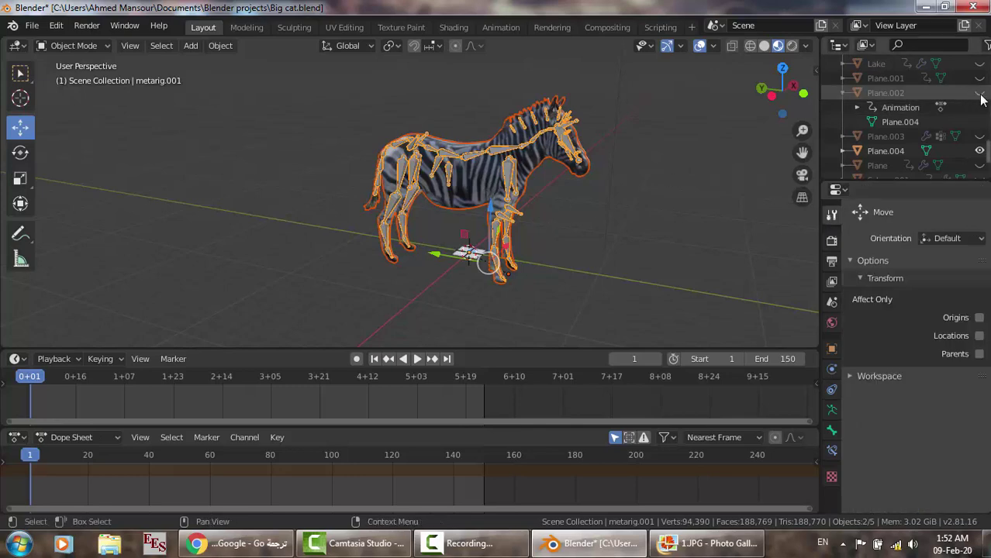
Step: Select all visible objects and insert a LocRotScale keyframe for them at frame 1
scroll(929, 107, up, 5)
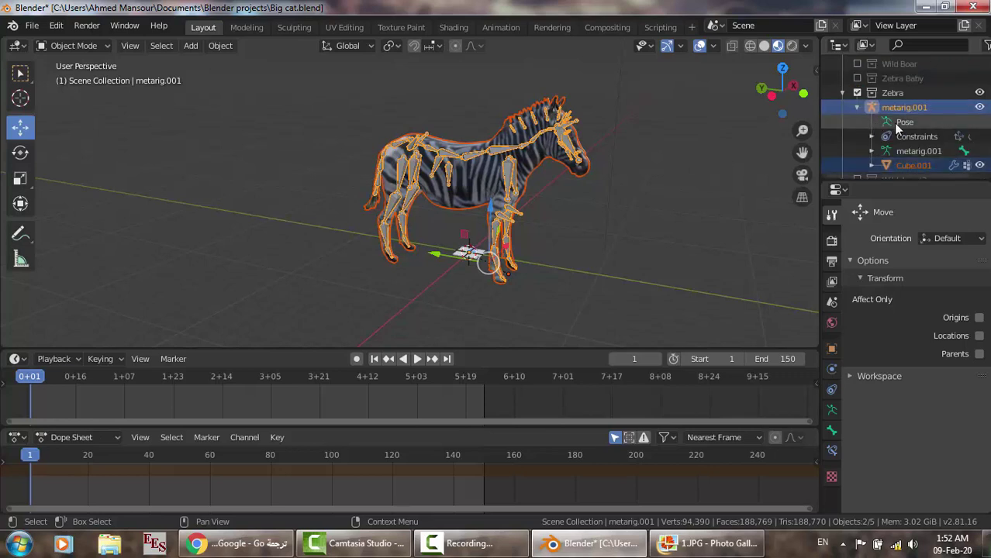
scroll(893, 122, down, 3)
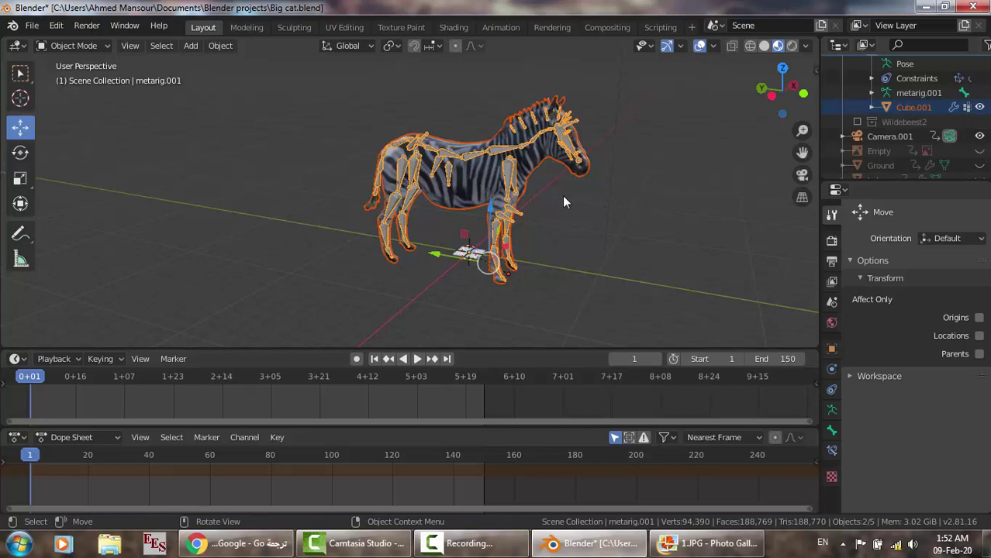
key(a)
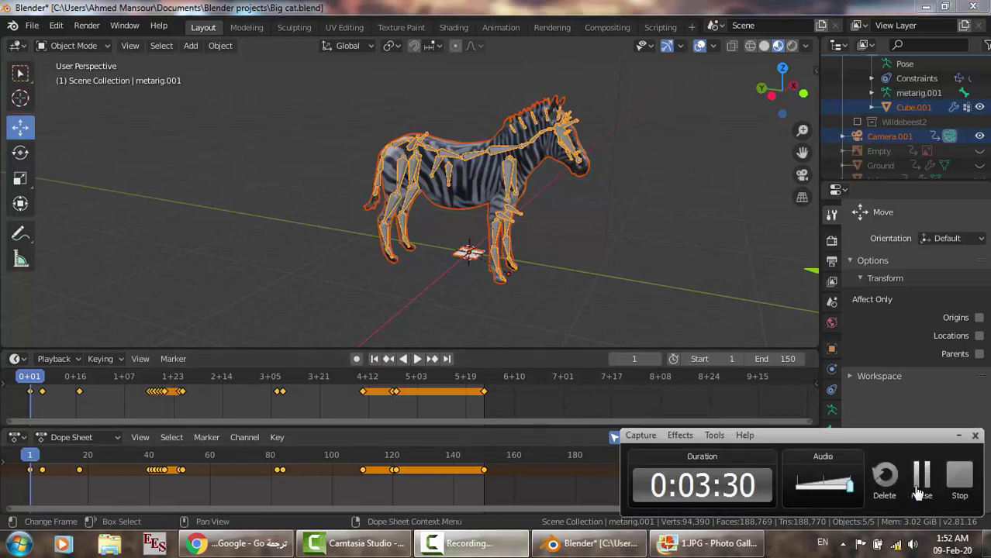
click(919, 465)
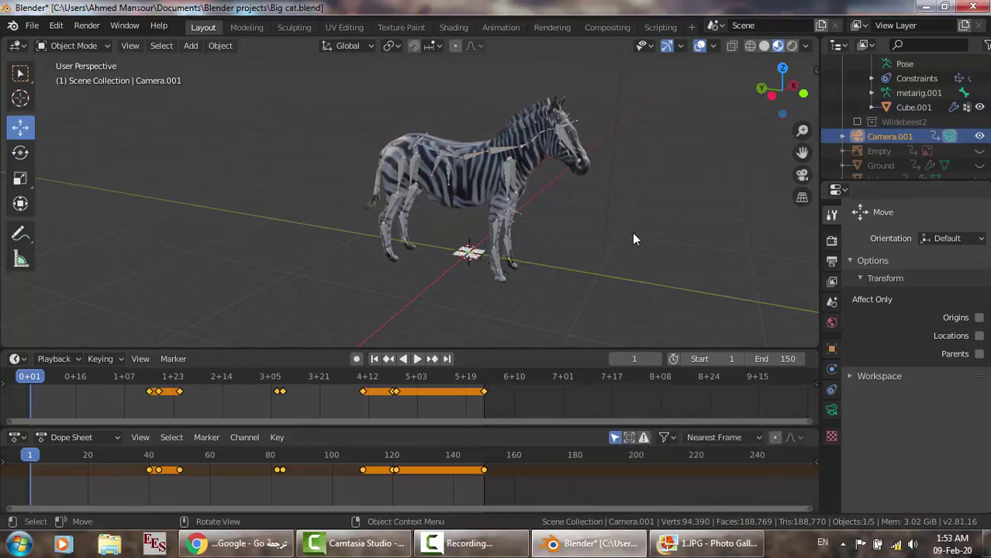
key(a)
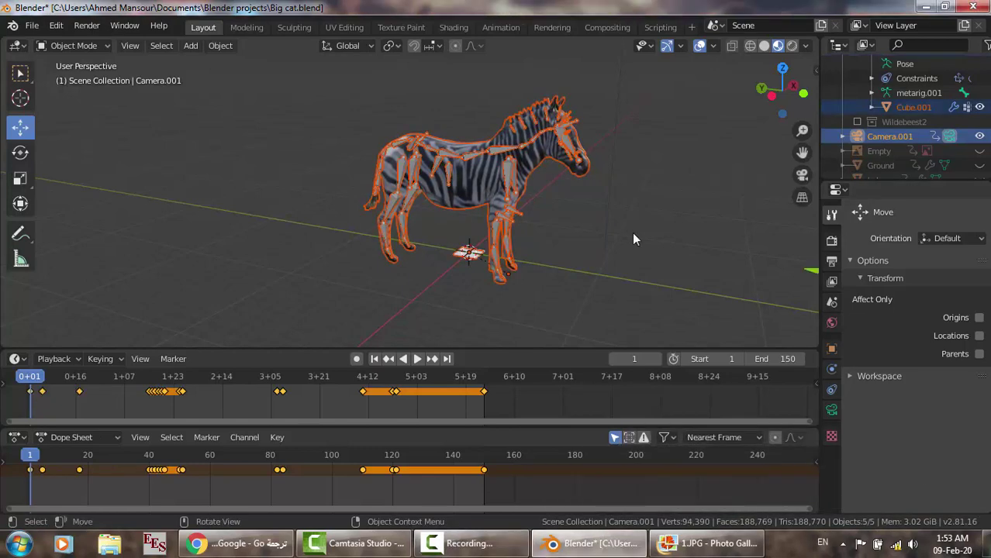
key(i)
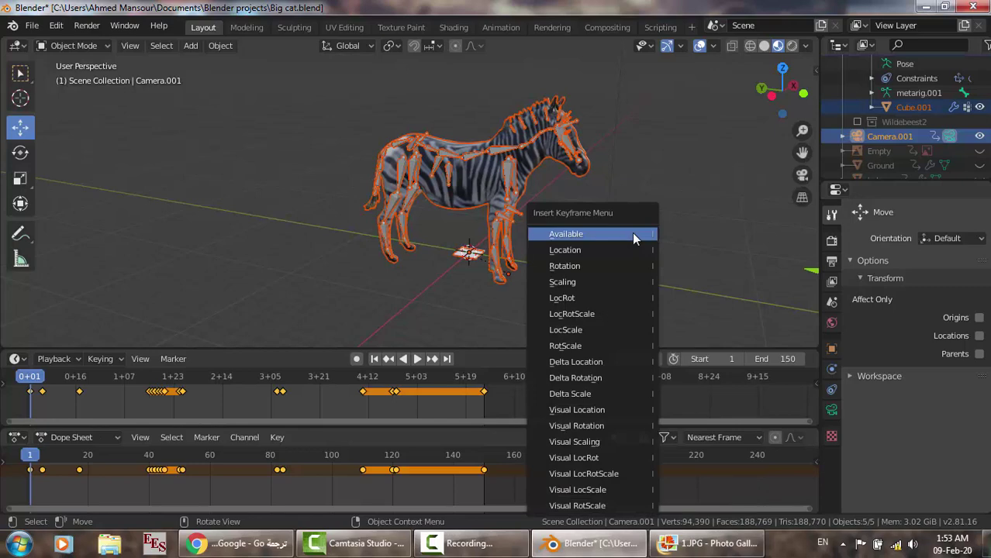
click(579, 316)
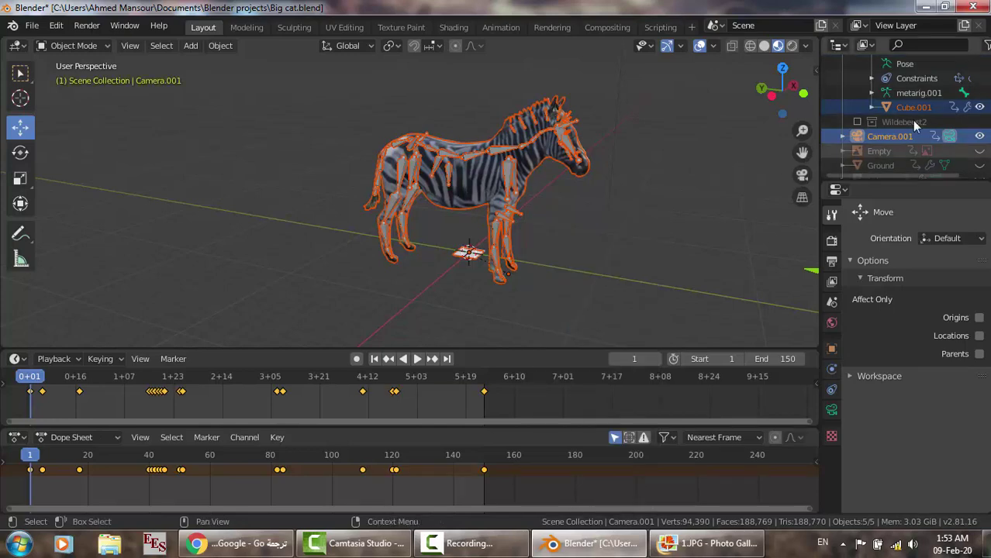
Step: Select the zebra mesh Cube.001 and switch the scene's render engine to Cycles
click(896, 106)
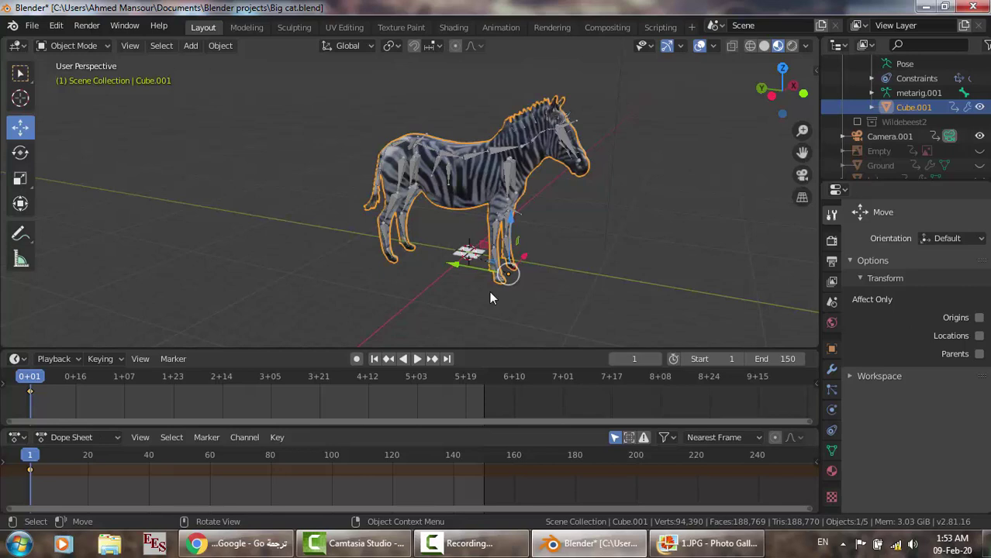
click(832, 282)
click(831, 262)
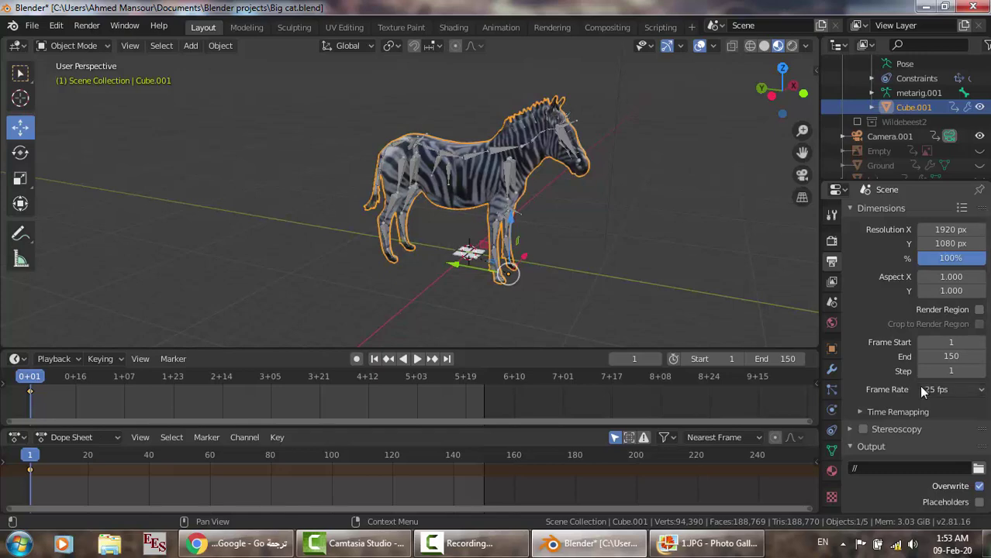
click(833, 241)
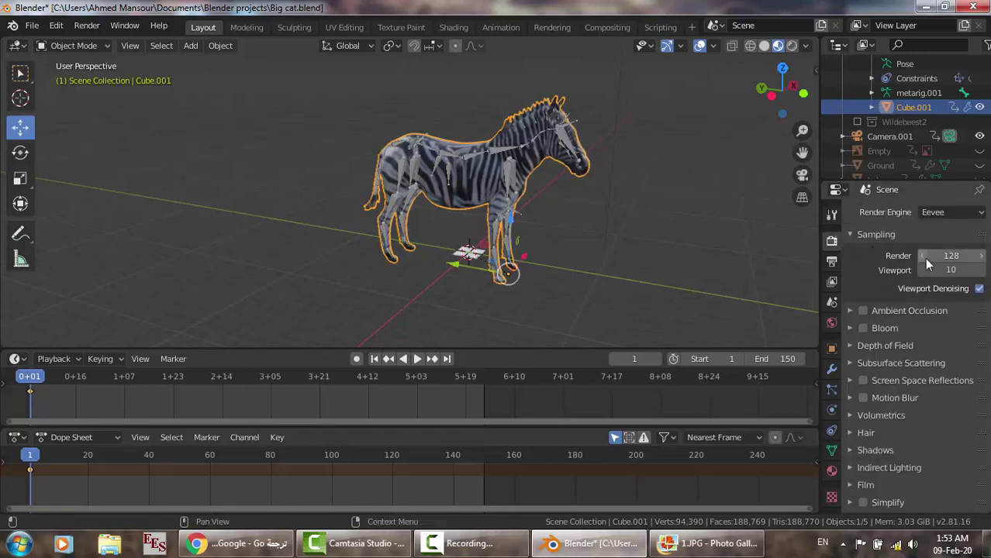
click(941, 210)
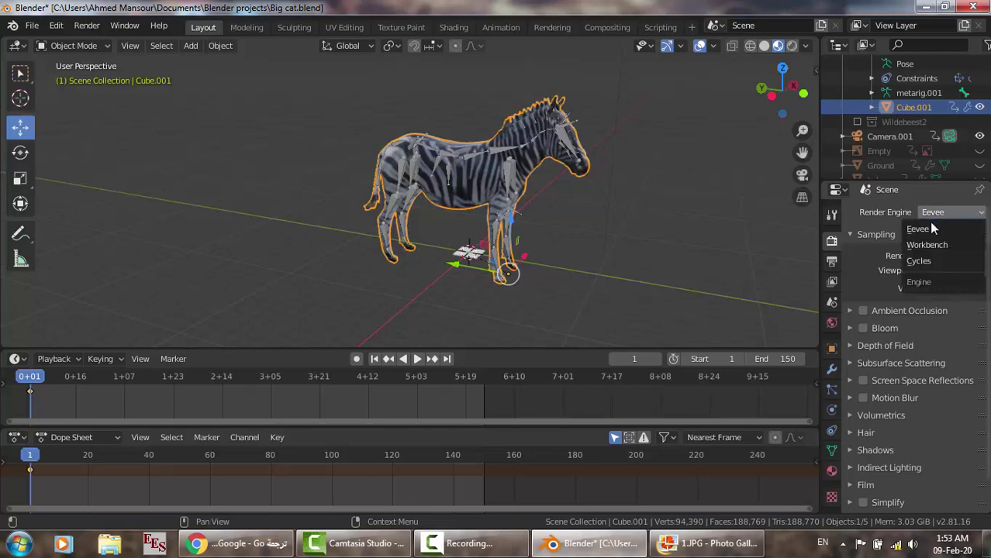
click(920, 263)
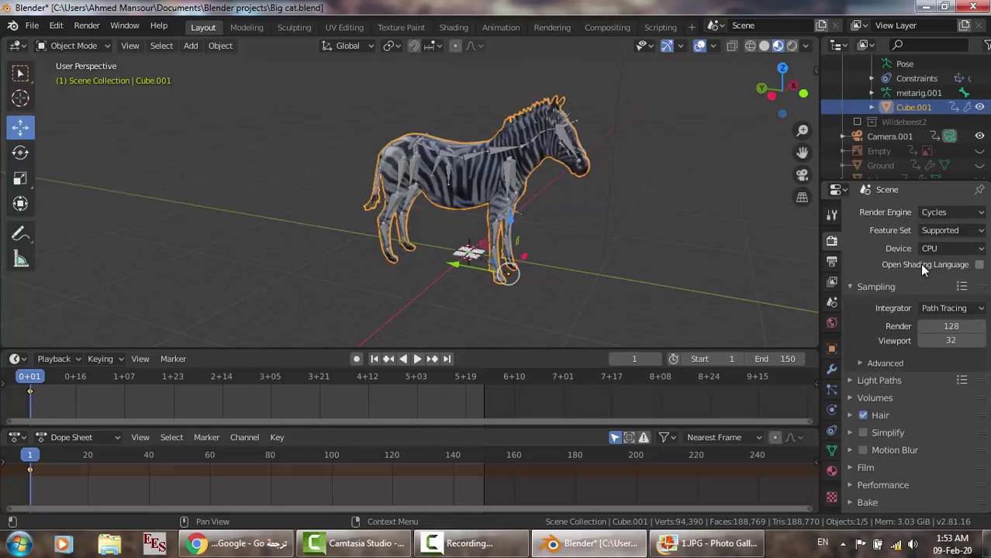
Step: Check the scene's frame rate in the output settings and go to frame 25
click(833, 262)
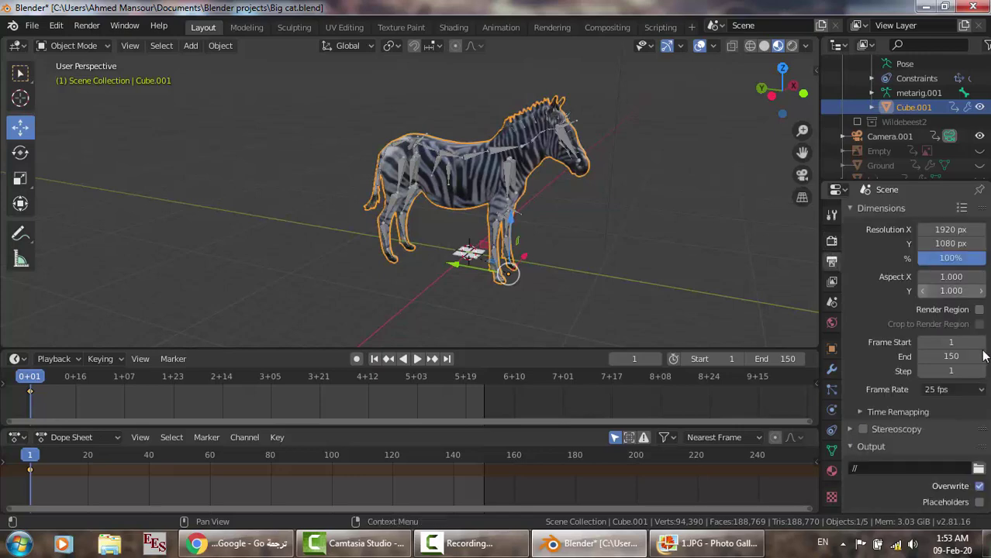
scroll(985, 355, down, 2)
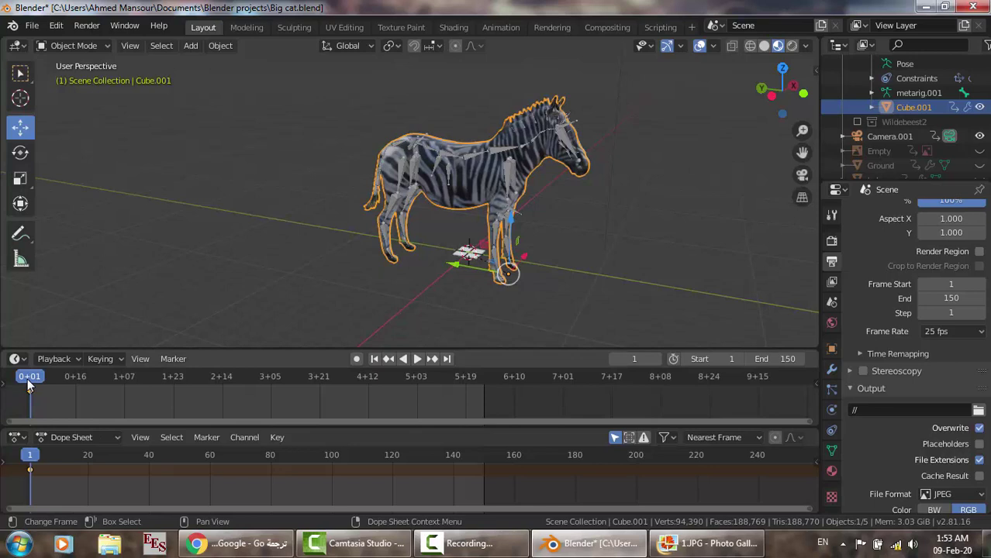
click(620, 358)
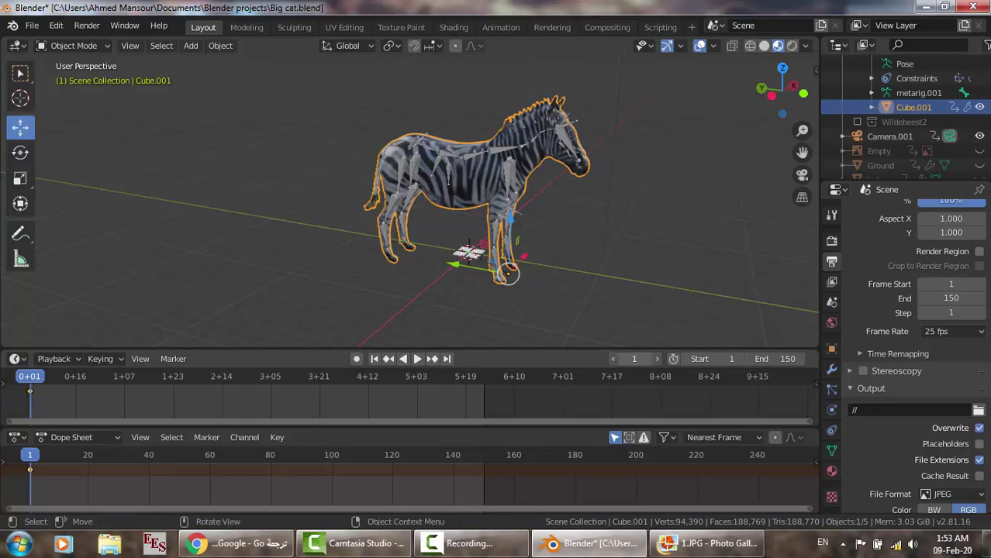
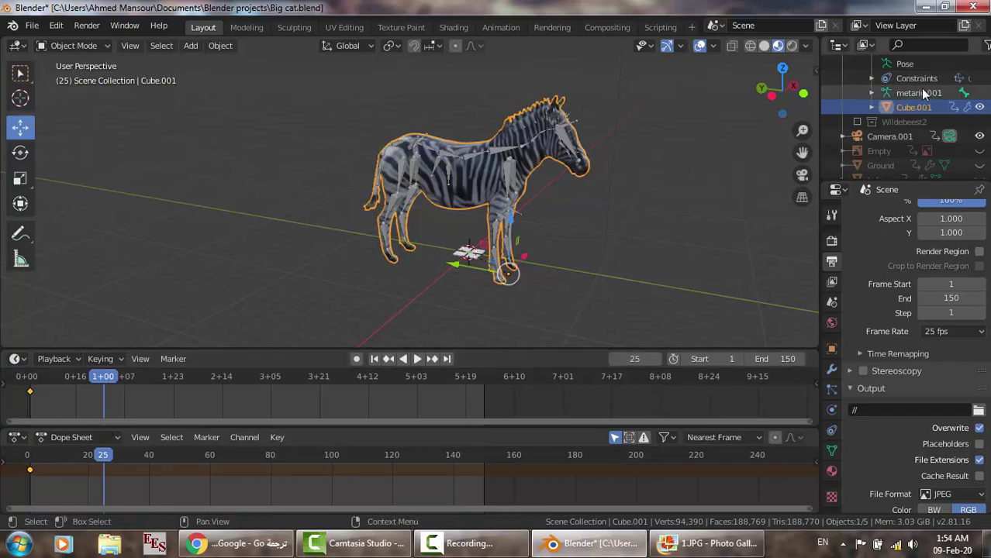
Step: Select metarig.001 and Plane.004 together with the zebra mesh Cube.001, making Plane.004 the active object
scroll(920, 88, up, 5)
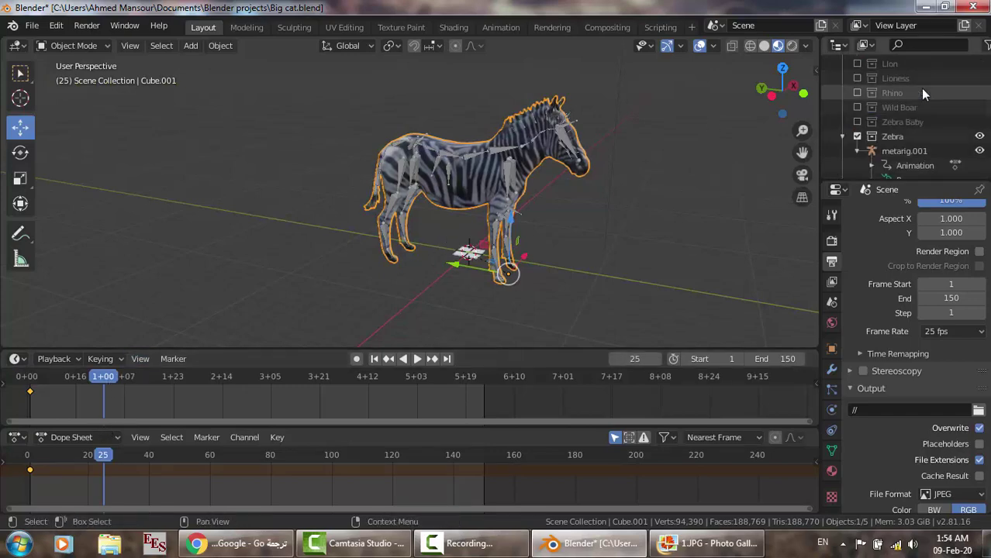
click(903, 150)
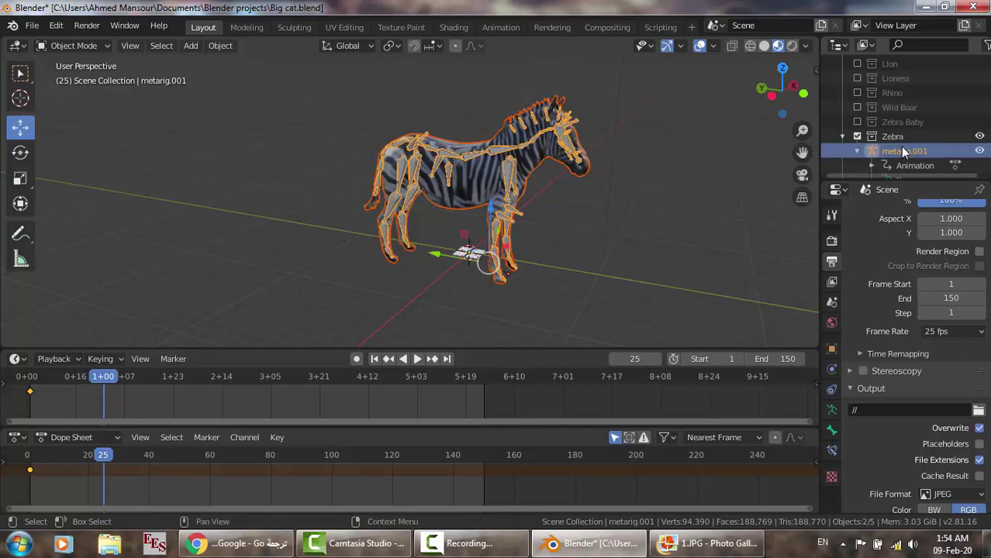
scroll(903, 150, down, 3)
scroll(902, 151, down, 3)
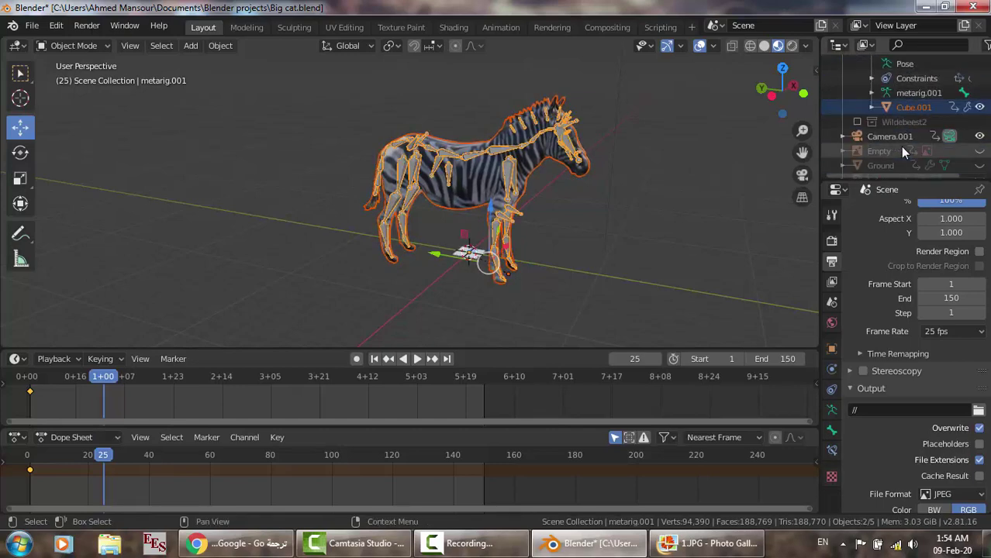
scroll(902, 152, down, 3)
scroll(902, 151, down, 2)
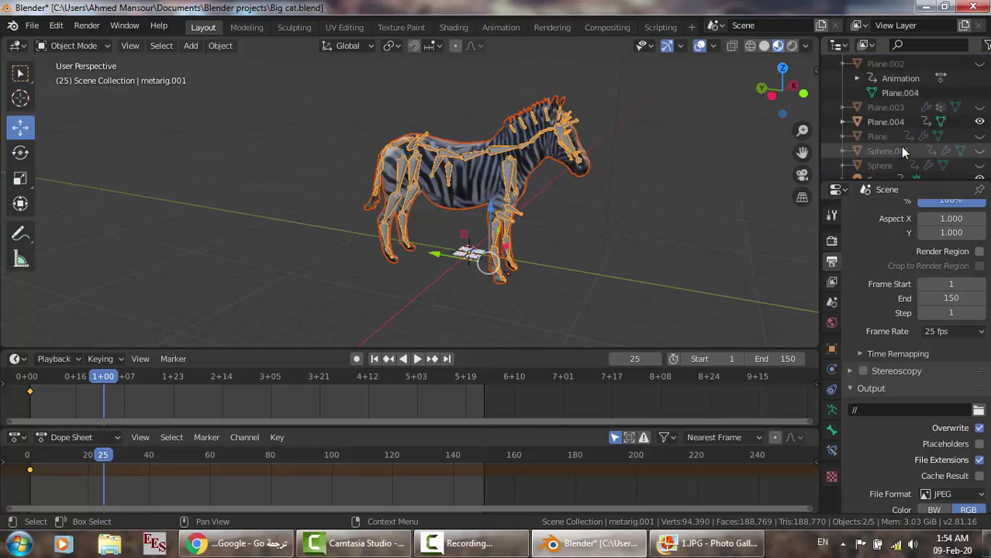
scroll(901, 147, down, 2)
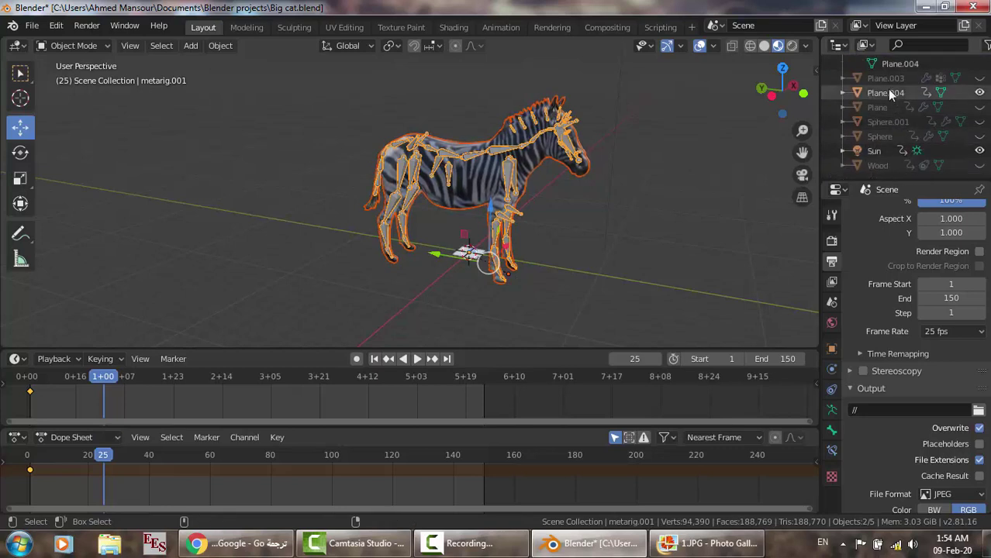
click(886, 93)
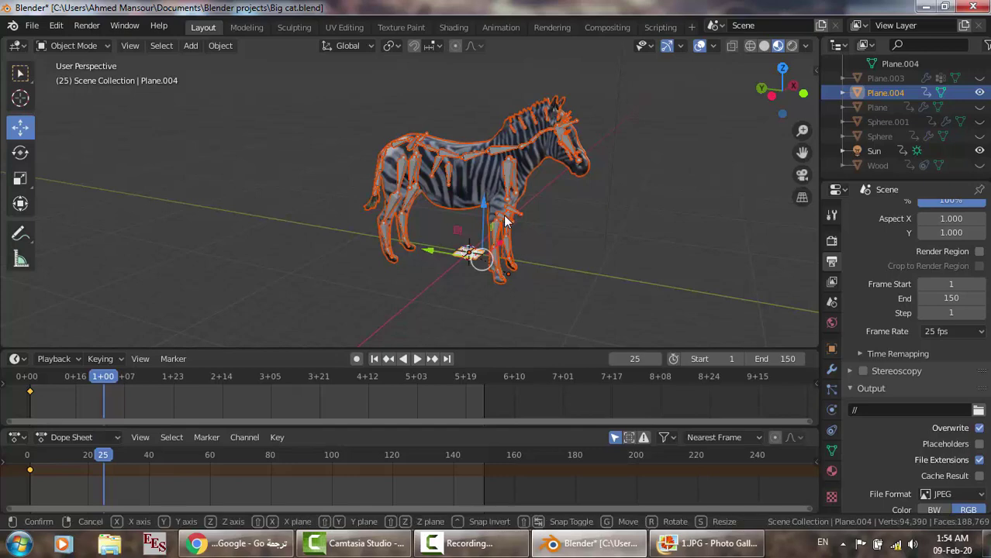
Step: Move the selected zebra, armature and control plane about -15.2 m along the global Y axis at frame 25
key(g)
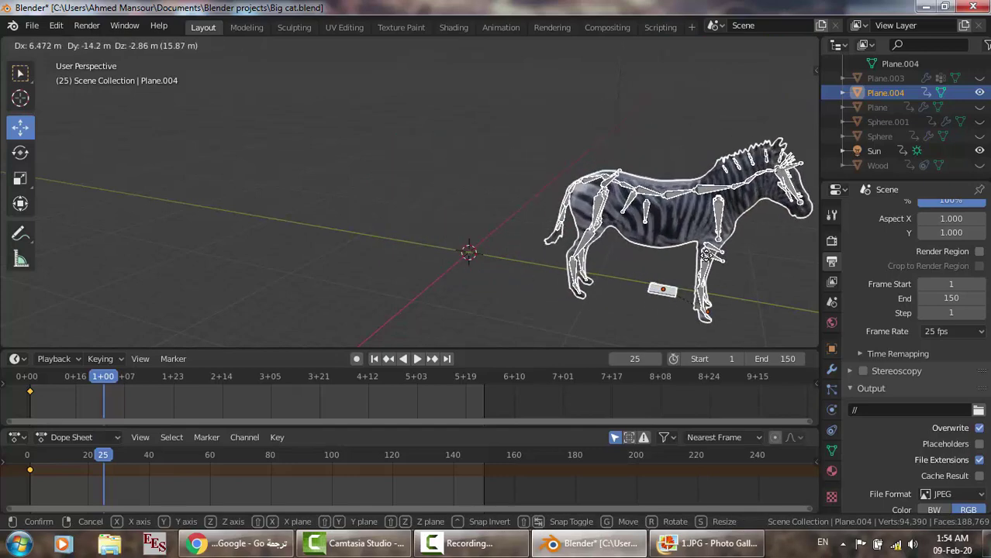
right_click(708, 258)
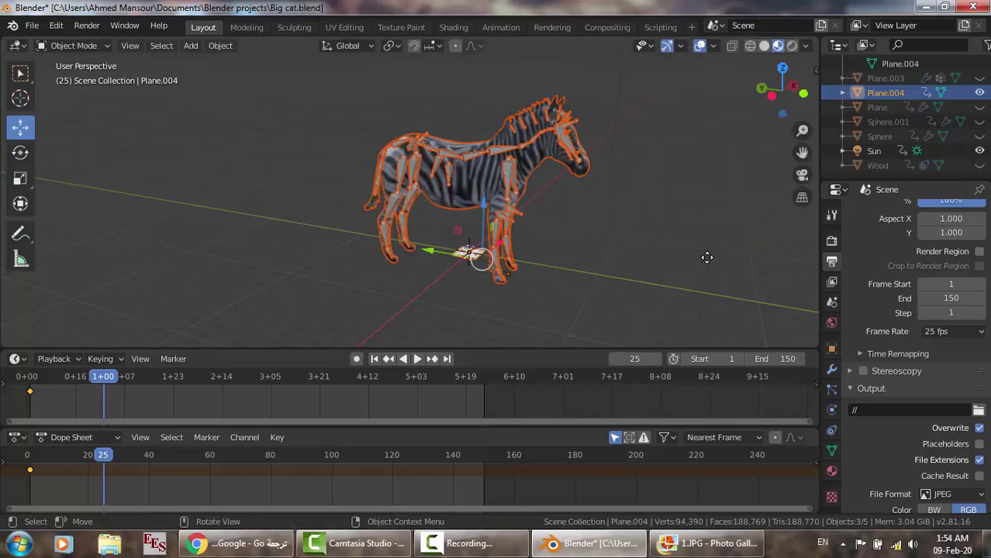
key(g)
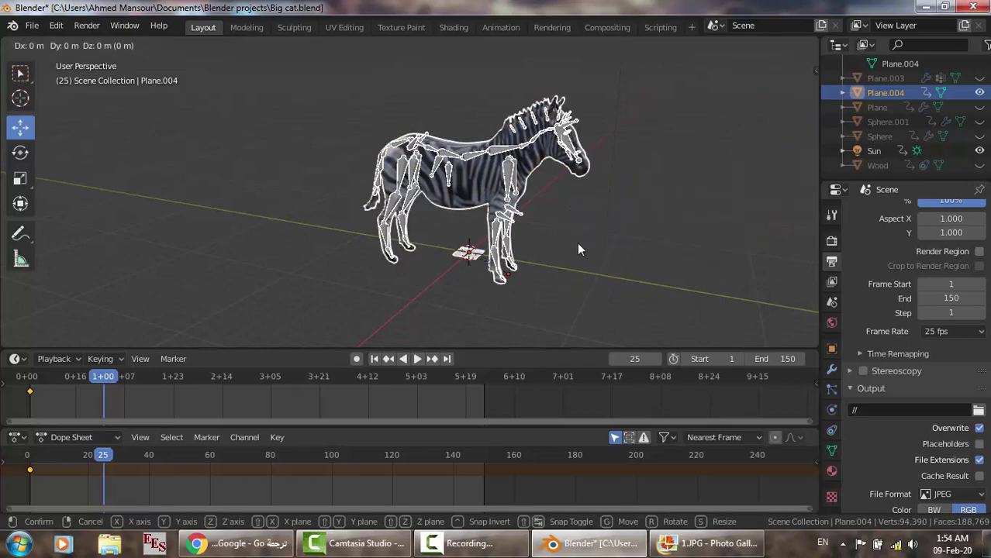
key(y)
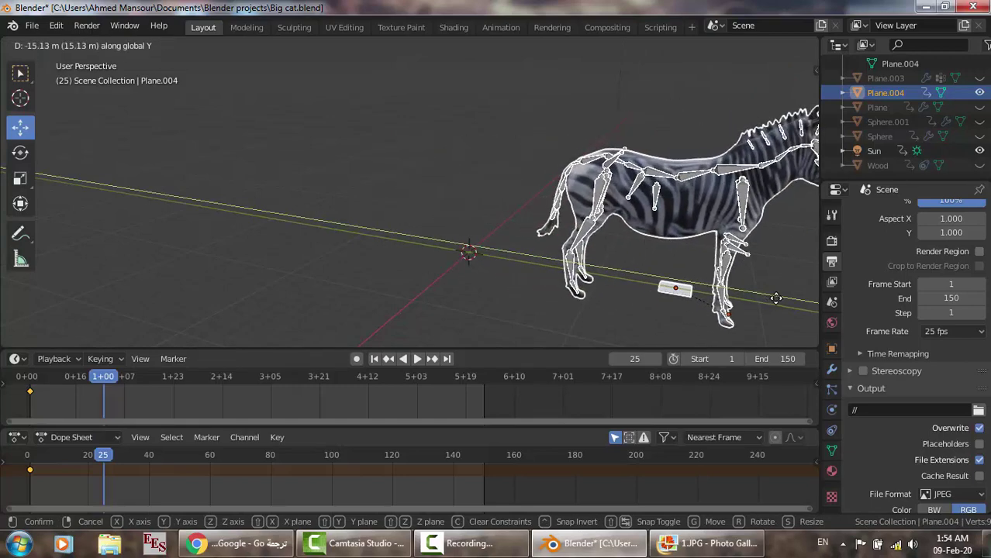
click(775, 298)
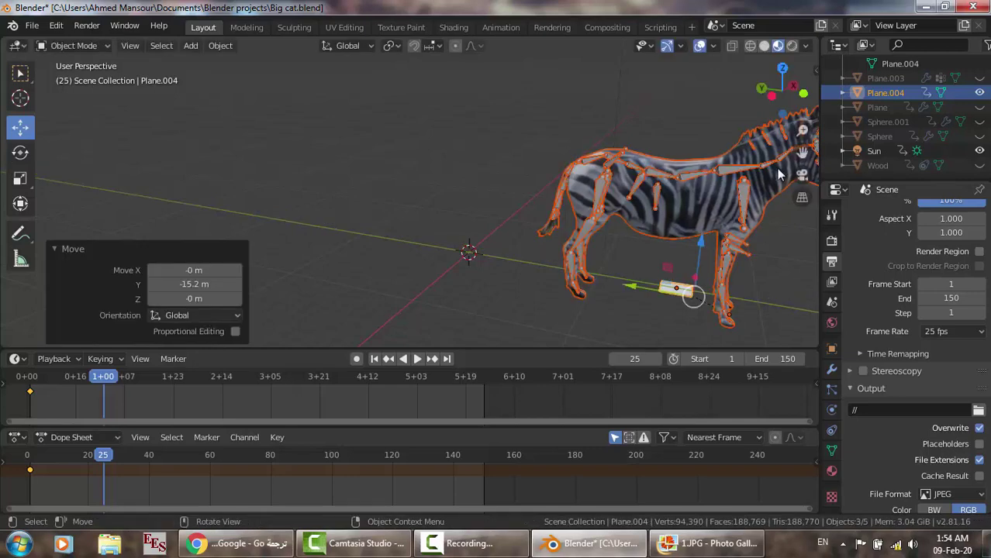
Step: Reselect Plane.004, metarig.001 and Cube.001 and move them farther from the origin along the global Y axis
drag(803, 152, 592, 204)
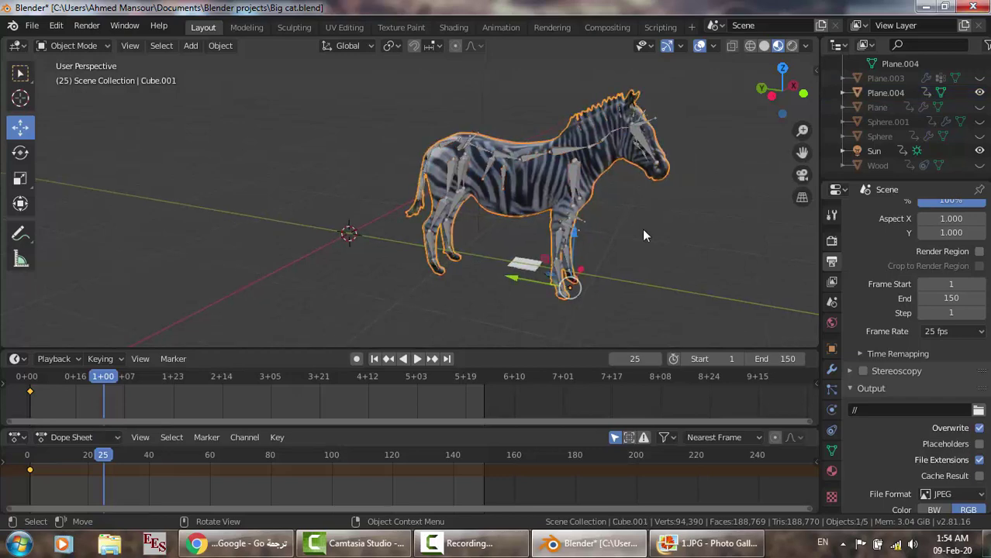
scroll(642, 229, down, 1)
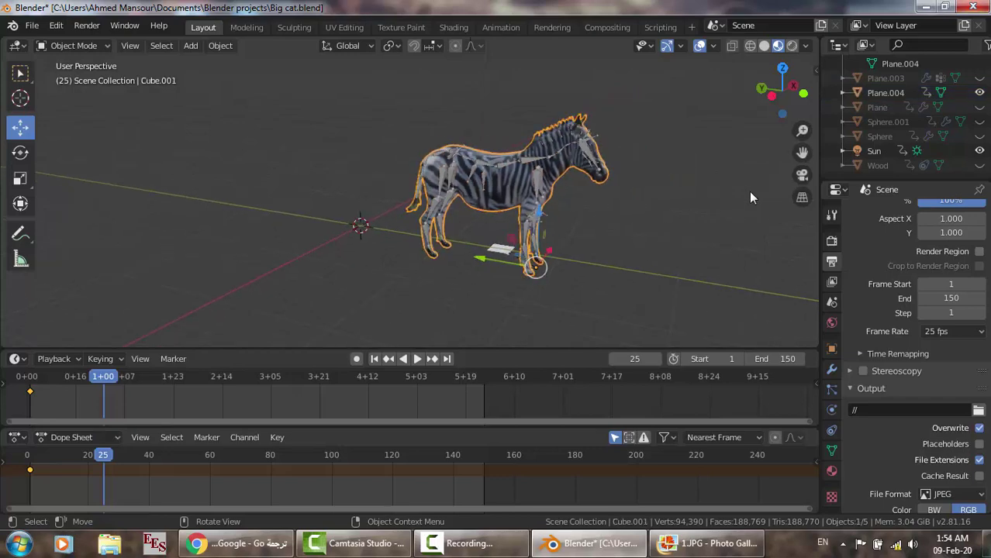
click(893, 95)
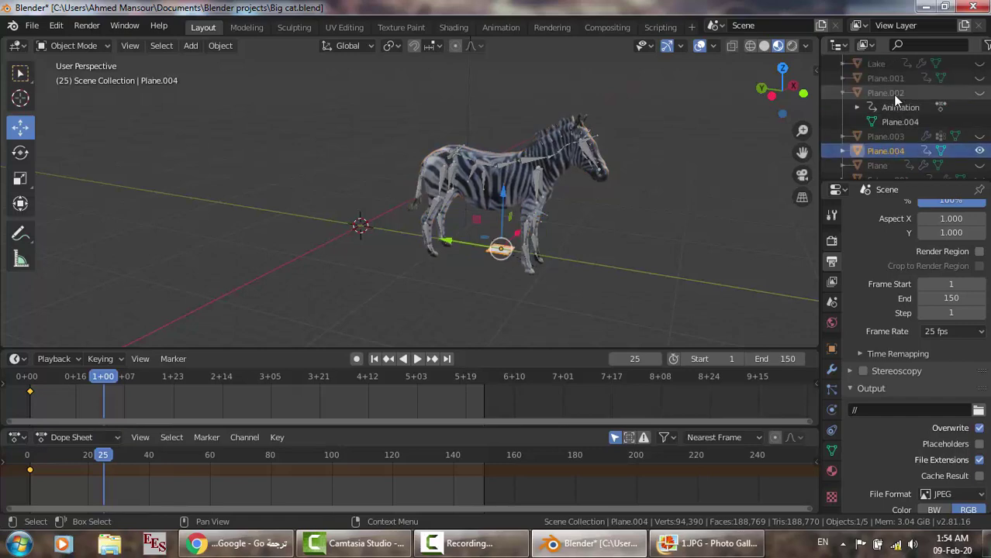
scroll(893, 94, down, 3)
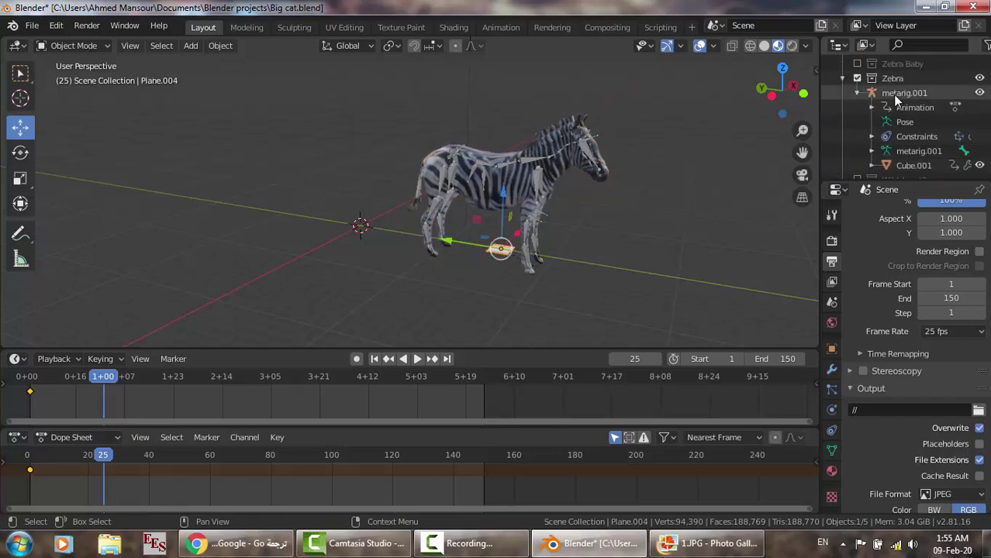
click(892, 95)
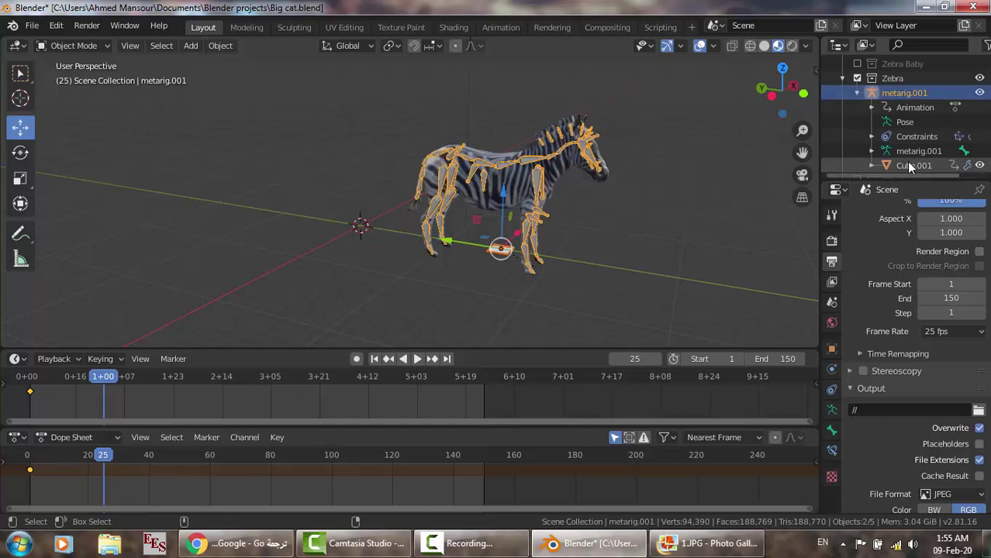
ctrl+click(912, 166)
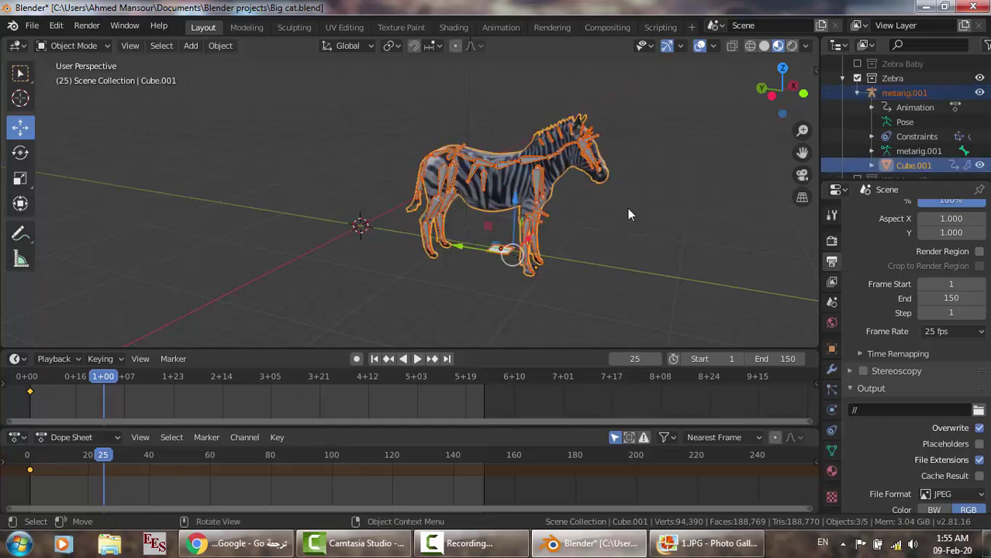
key(g)
key(y)
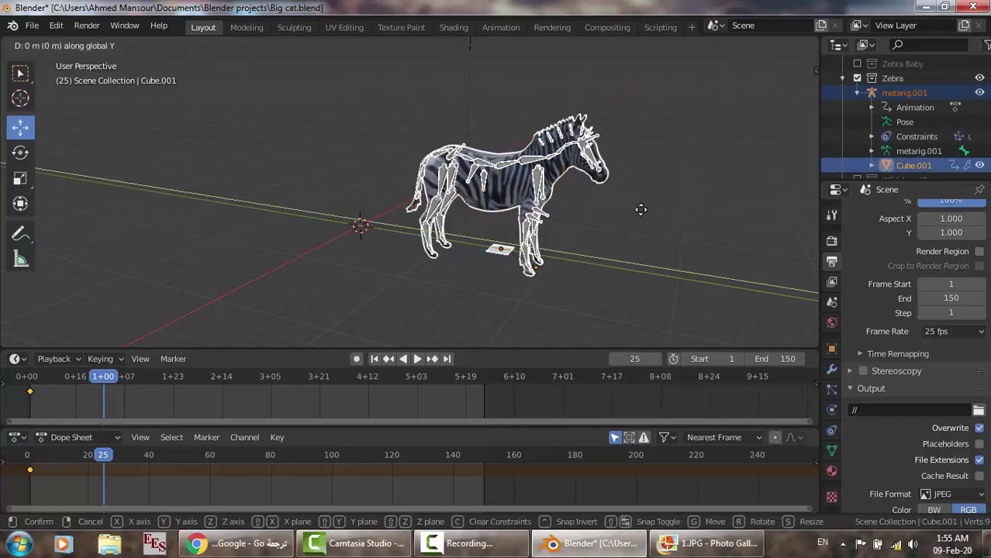
click(748, 235)
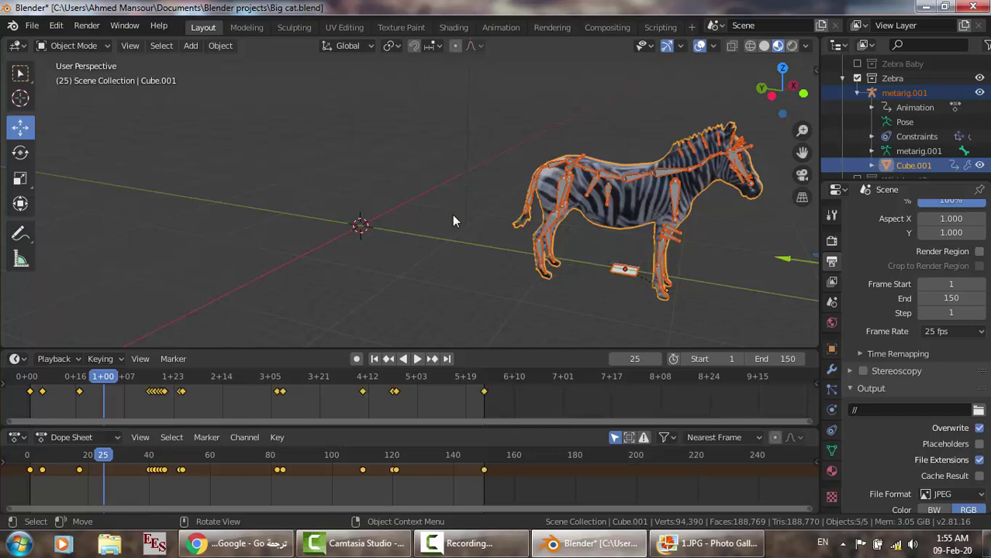
Step: Insert a LocRotScale keyframe at frame 25 for the zebra, armature and control plane, and select only Cube.001
key(i)
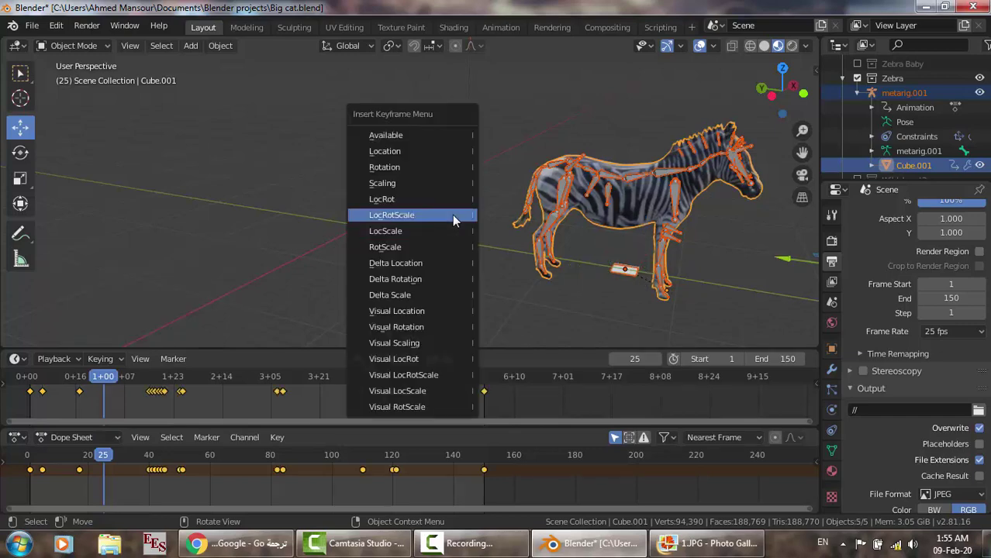
click(454, 219)
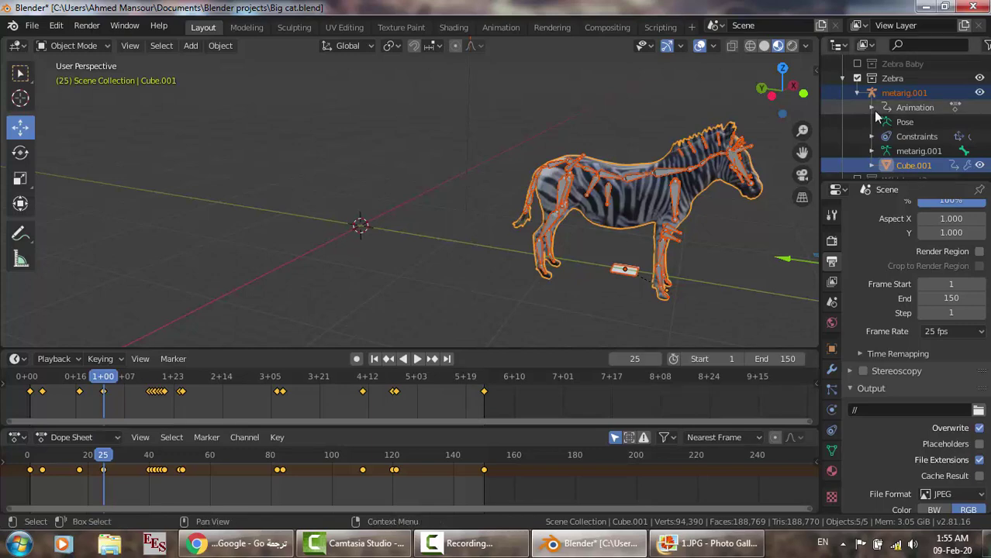
click(912, 166)
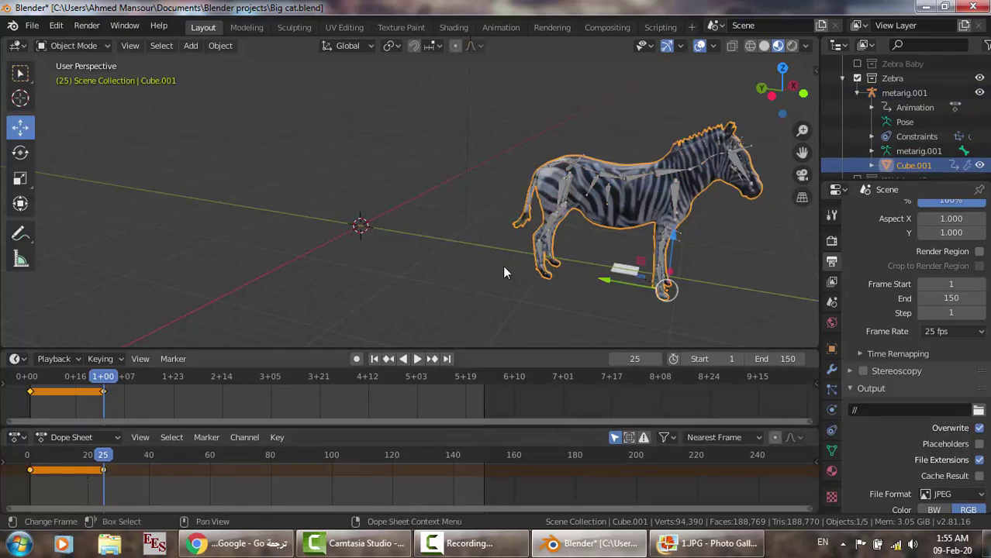
Step: Play the zebra's forward movement from frame 1, stop playback and return to frame 1
click(376, 359)
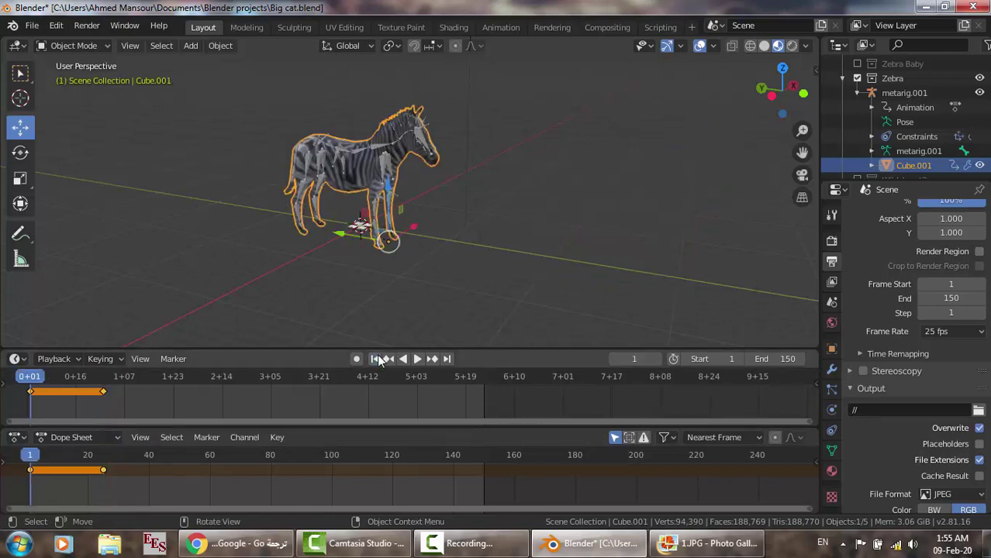
click(417, 359)
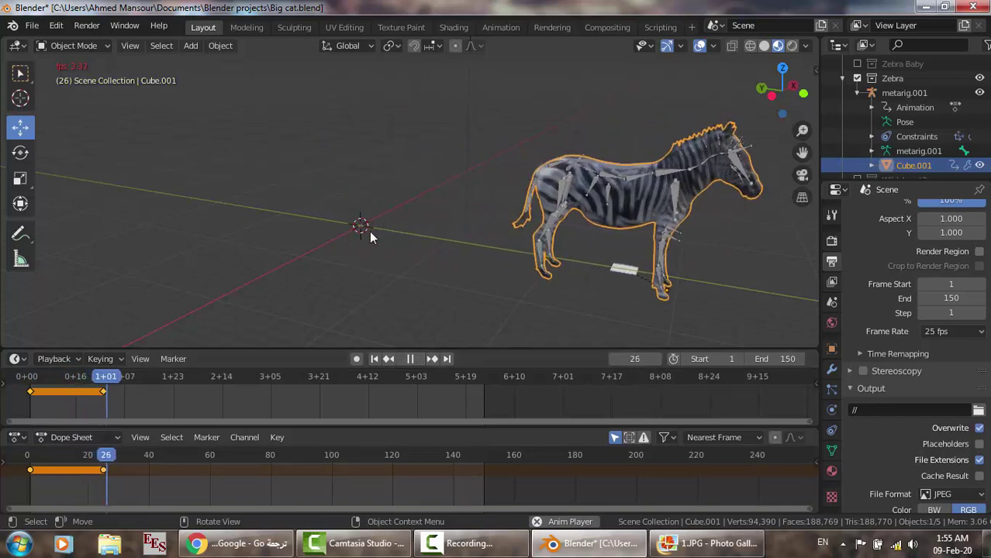
click(411, 359)
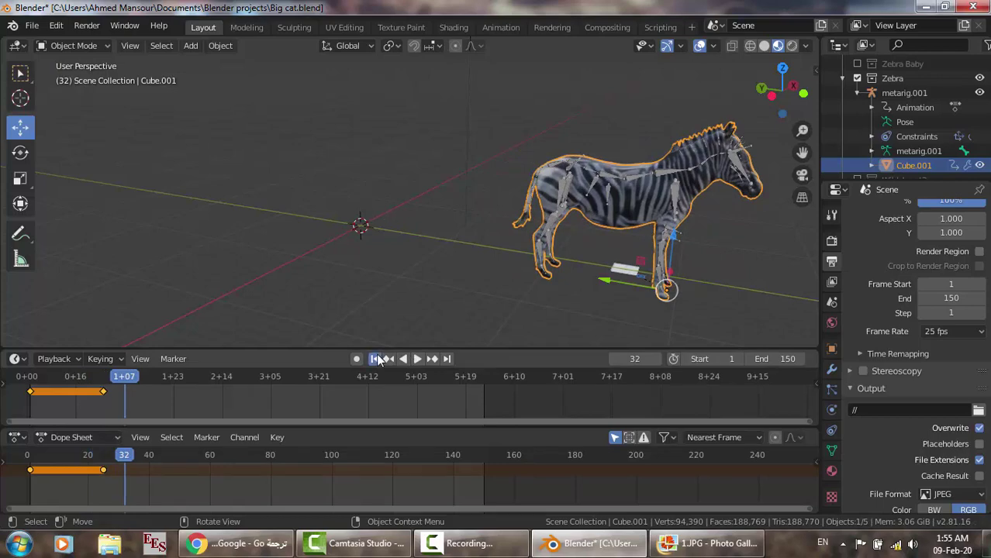
click(379, 359)
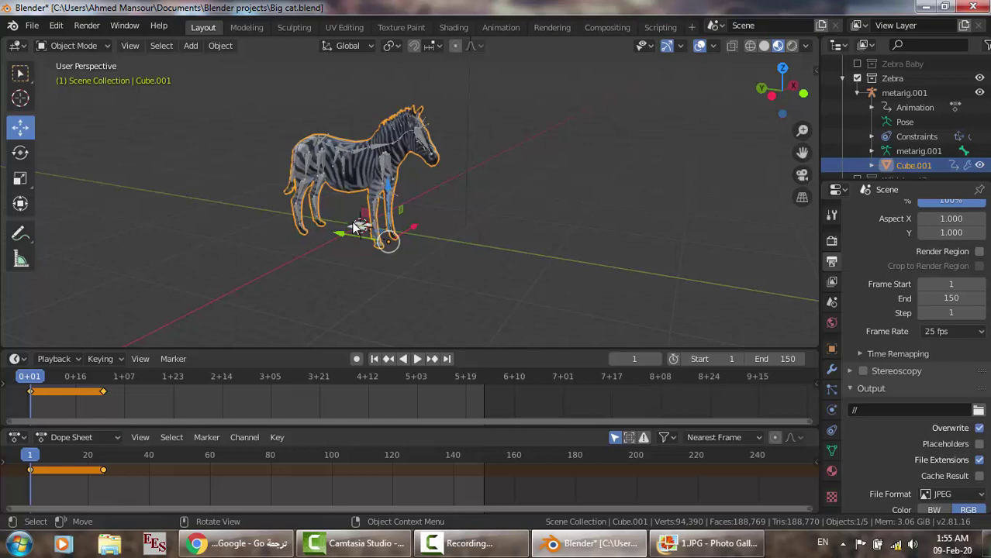
Step: Select the armature metarig.001 and switch it to Pose Mode
click(900, 94)
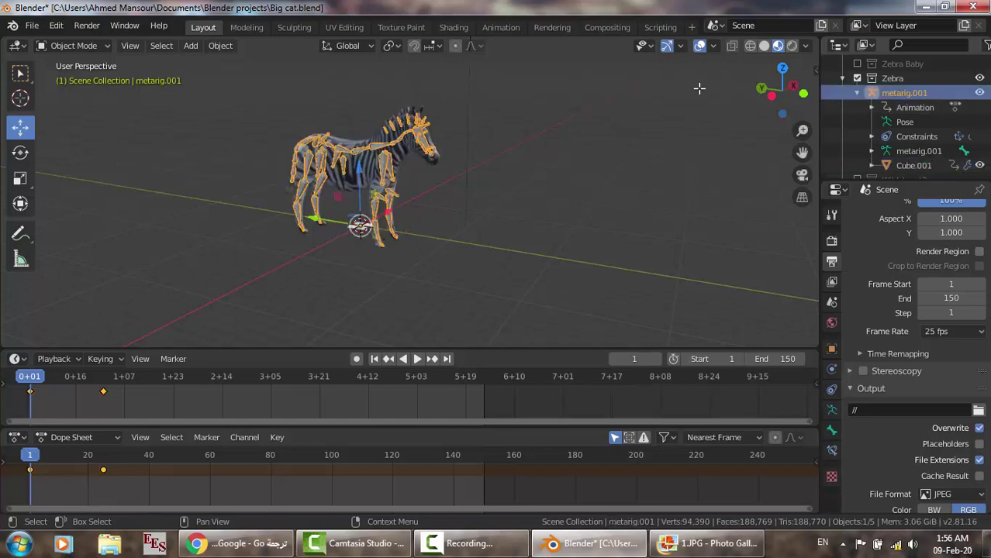
click(72, 47)
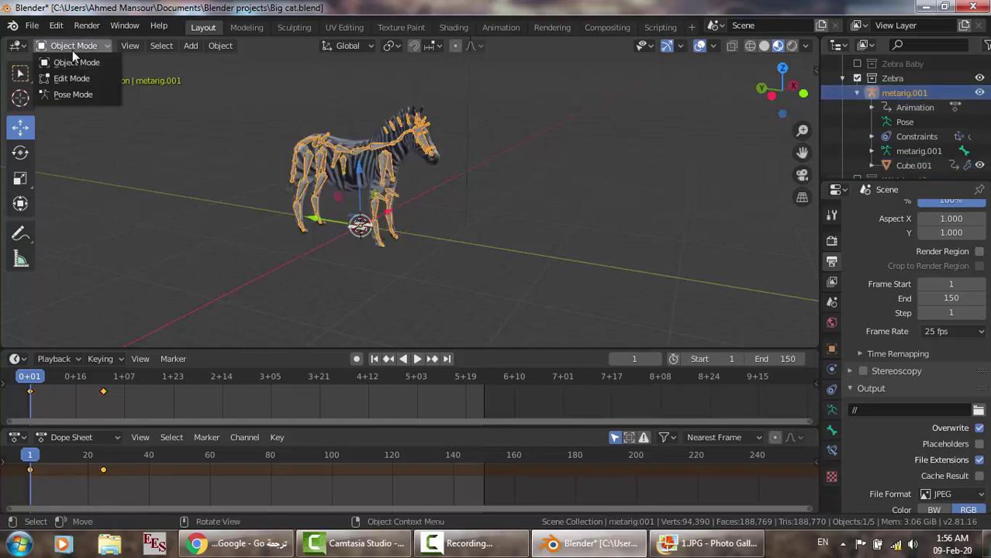
click(78, 93)
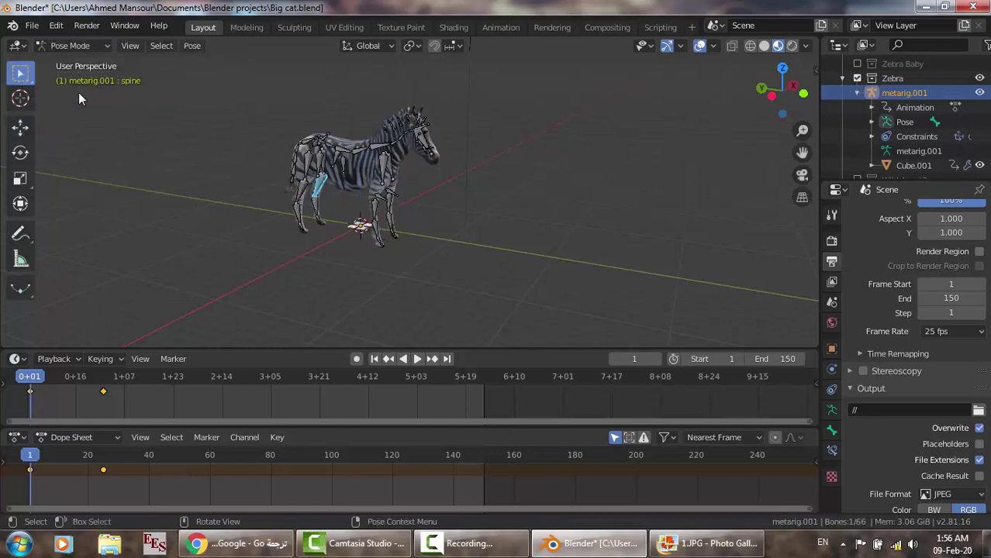
key(KP_6)
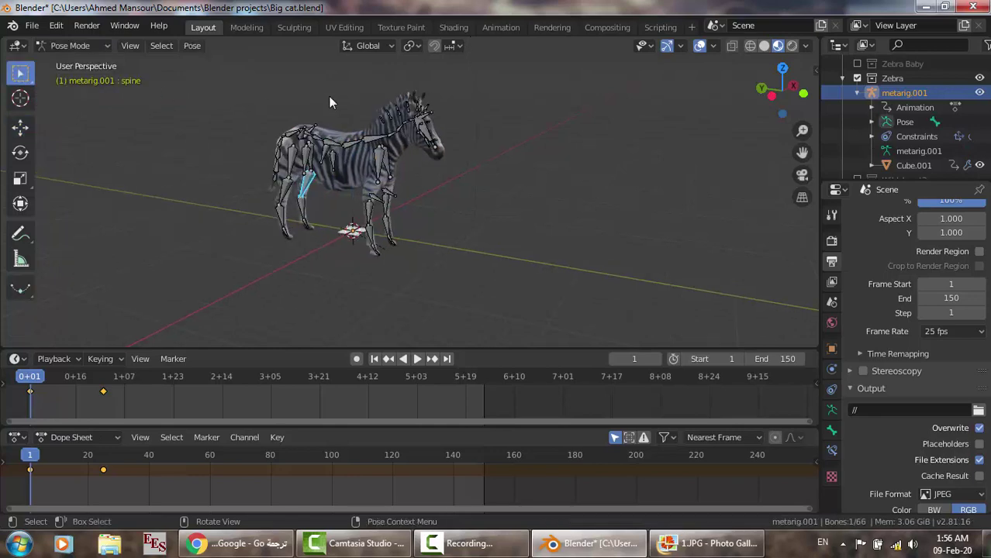
mouse_move(803, 153)
mouse_down()
mouse_move(985, 167)
mouse_move(799, 164)
mouse_up()
scroll(619, 180, up, 1)
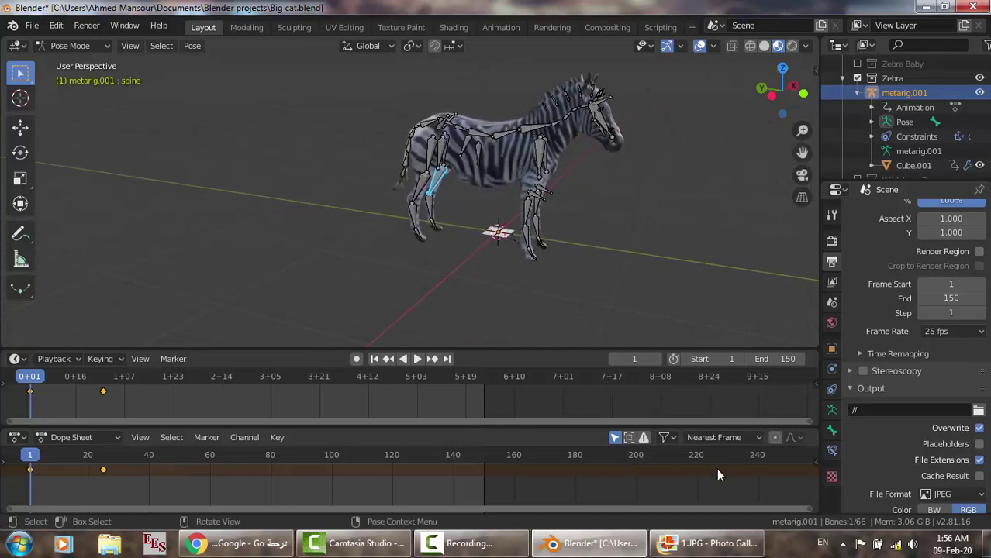
Step: Examine the cat's walking pose in 1.JPG in Photo Gallery, and return to Blender to compare the zebra rig's side view
click(719, 551)
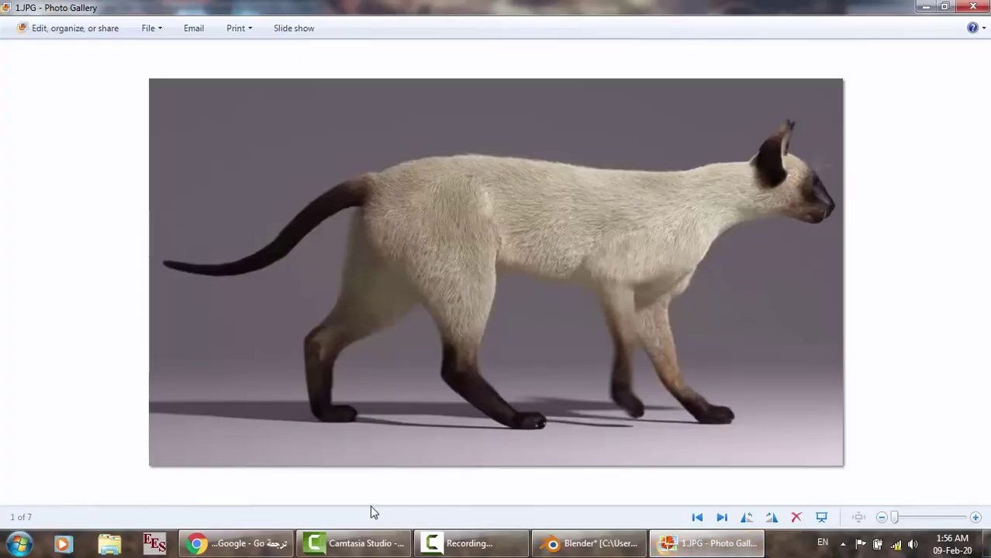
click(357, 544)
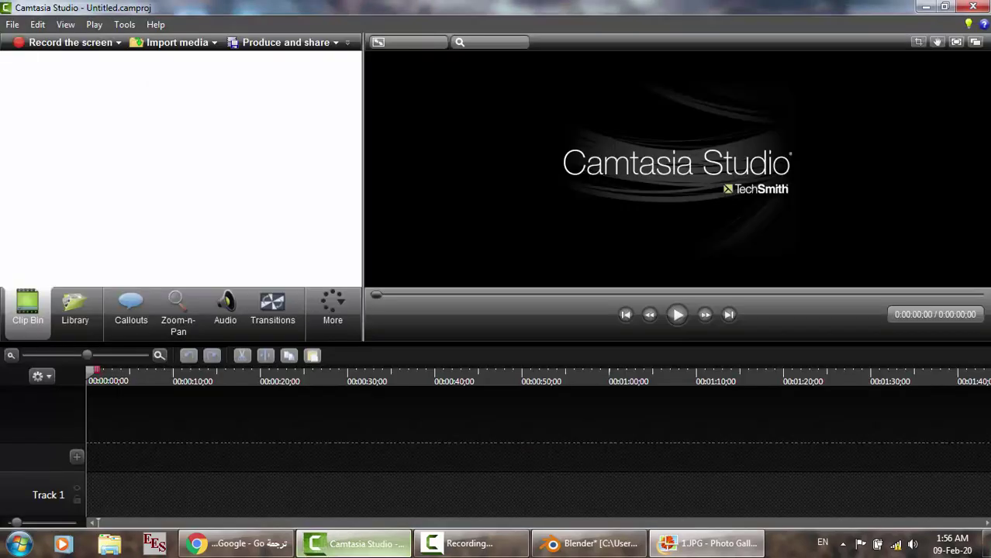
click(543, 543)
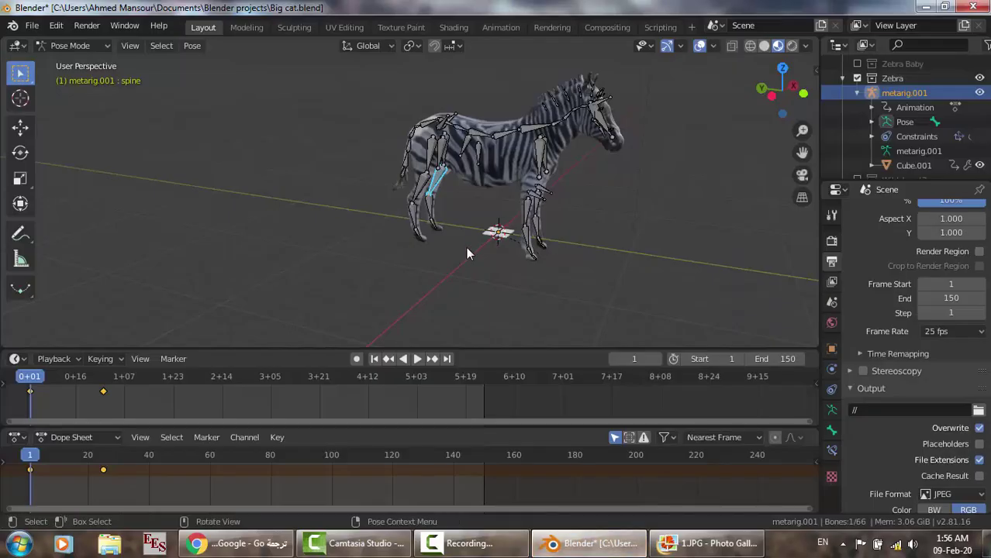
click(792, 107)
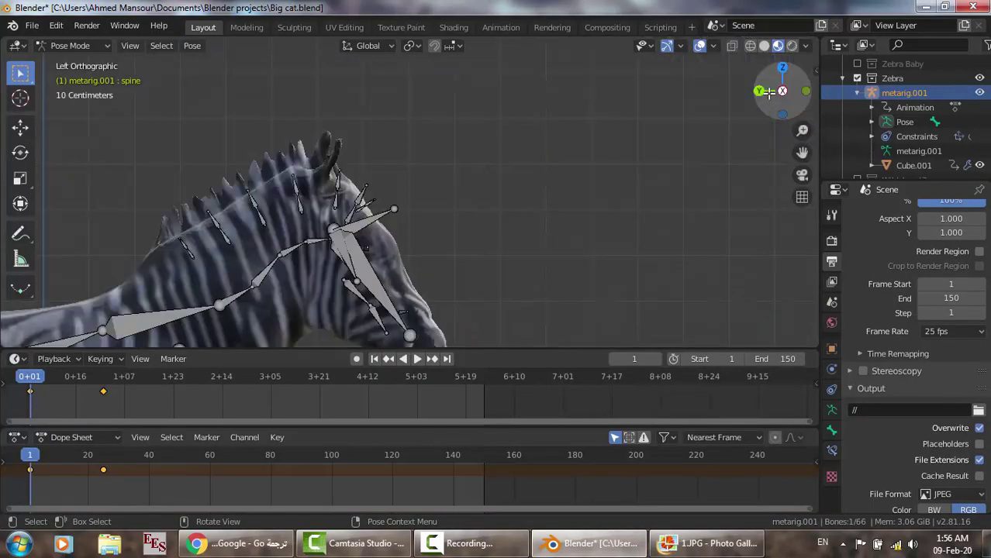
scroll(490, 169, down, 5)
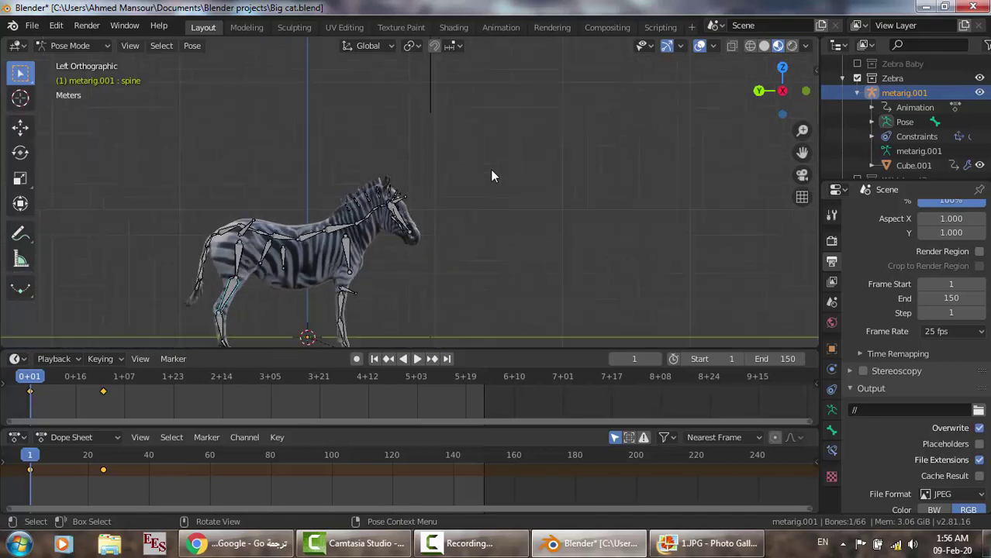
drag(803, 153, 416, 87)
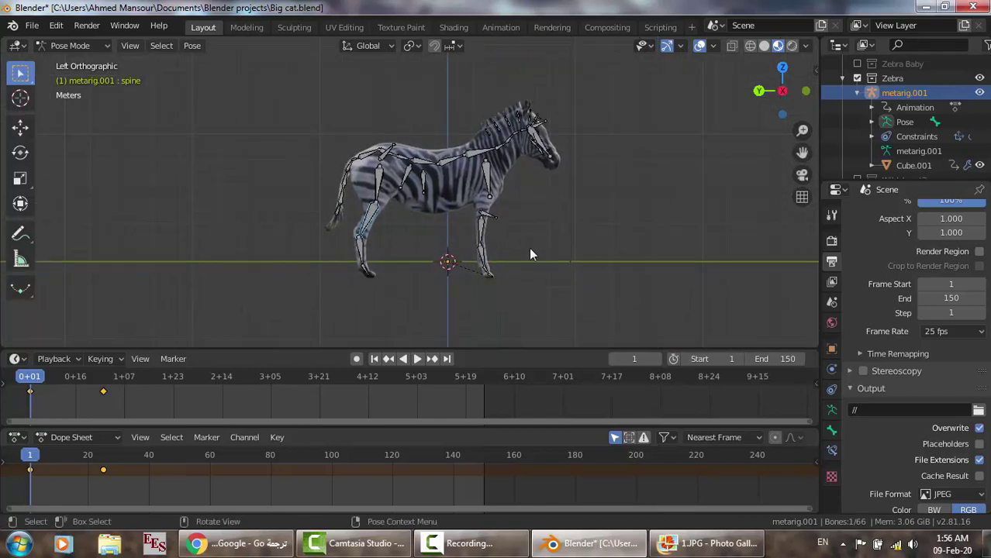
middle_drag(531, 252, 483, 272)
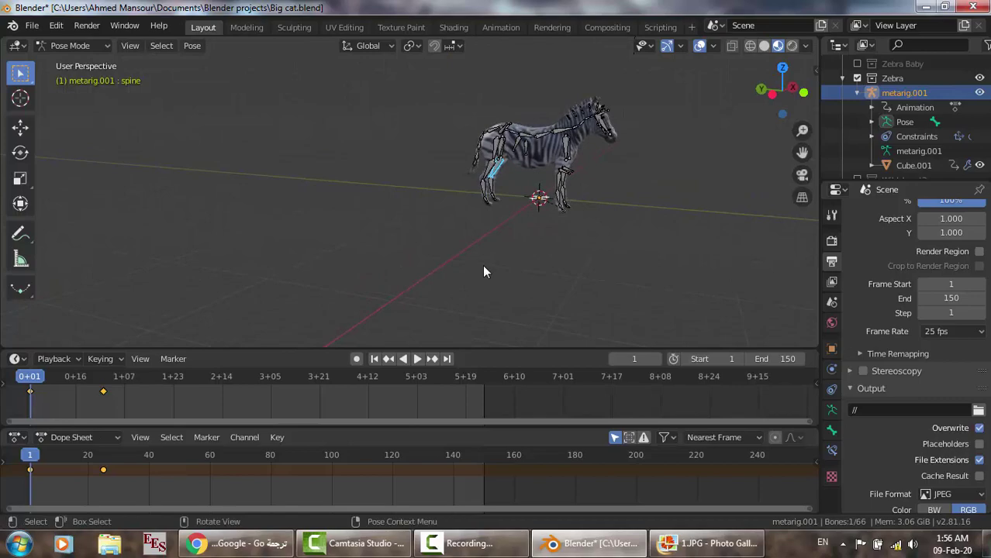
scroll(483, 272, up, 4)
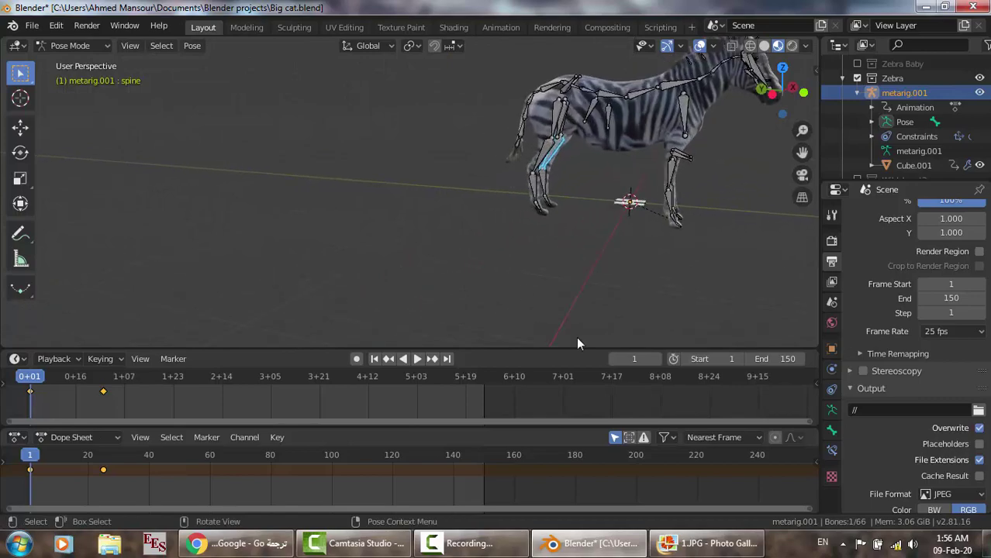
Step: Rotate the selected far hind-leg bone backward about 27.4° around the global X axis, following the cat pose in 1.JPG
click(715, 547)
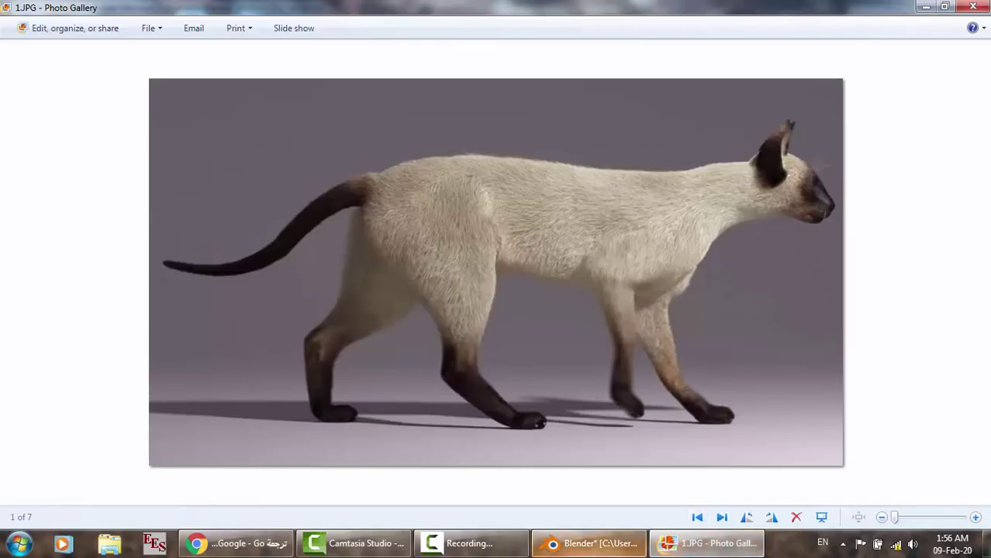
click(590, 544)
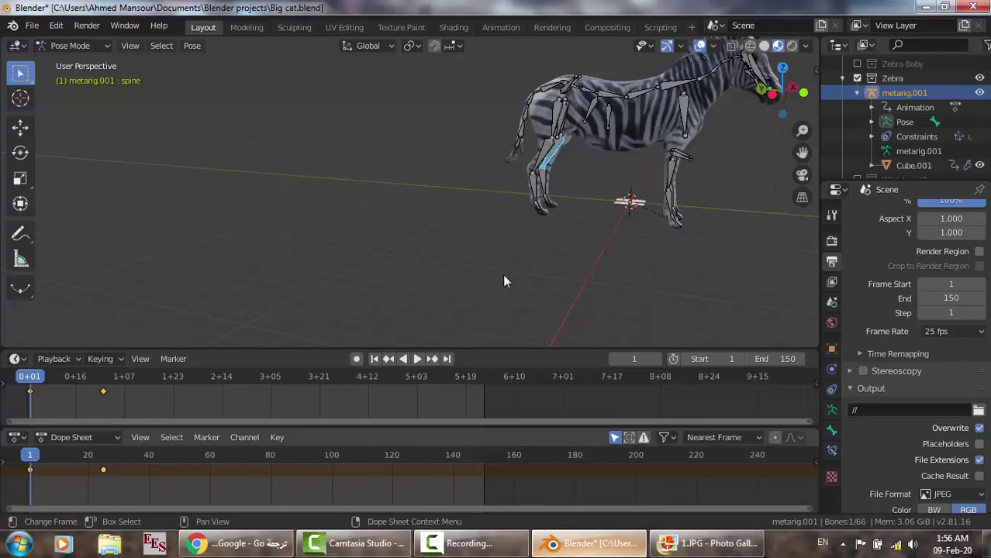
click(20, 152)
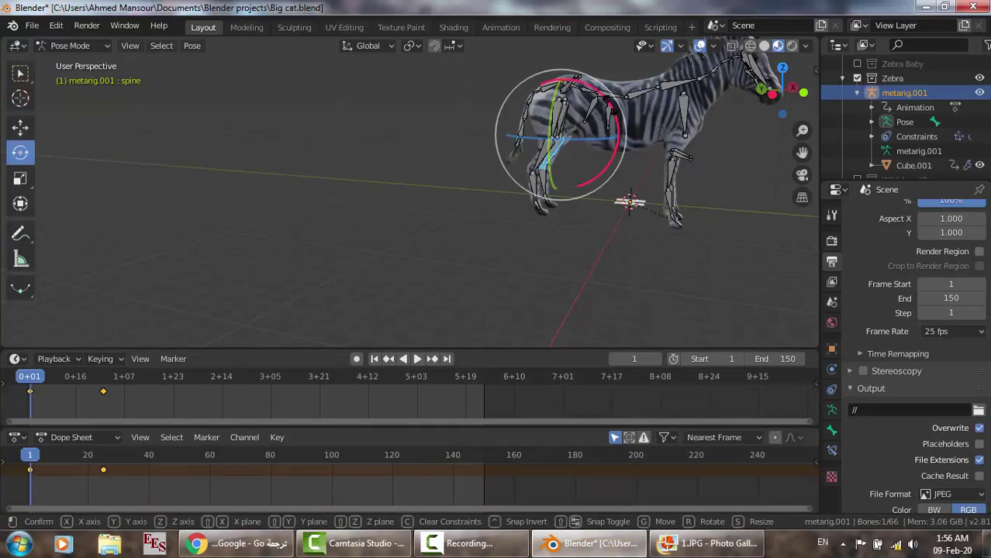
drag(617, 109, 614, 134)
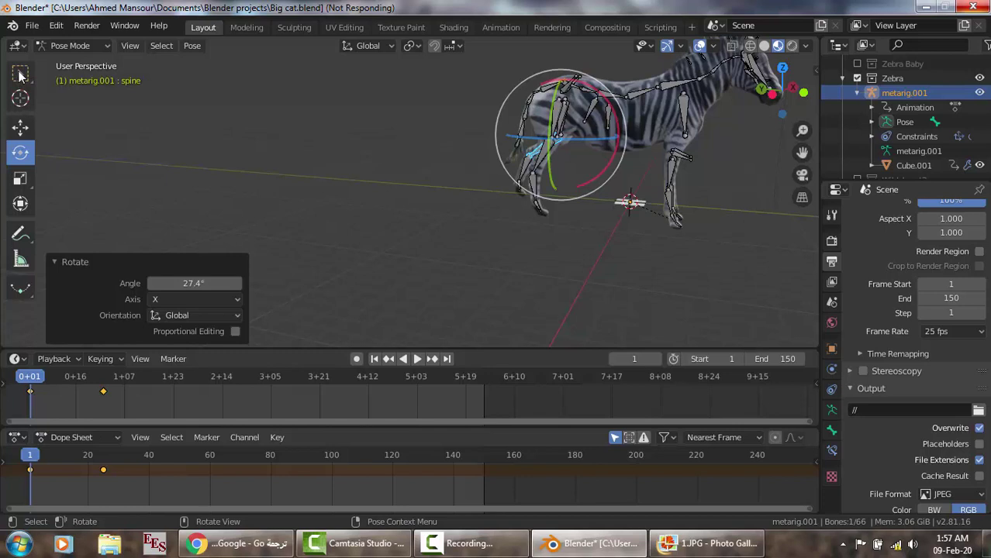
Step: Box-select the two lower bones of the near hind leg and rotate them forward about -25.2° around the global X axis
click(21, 74)
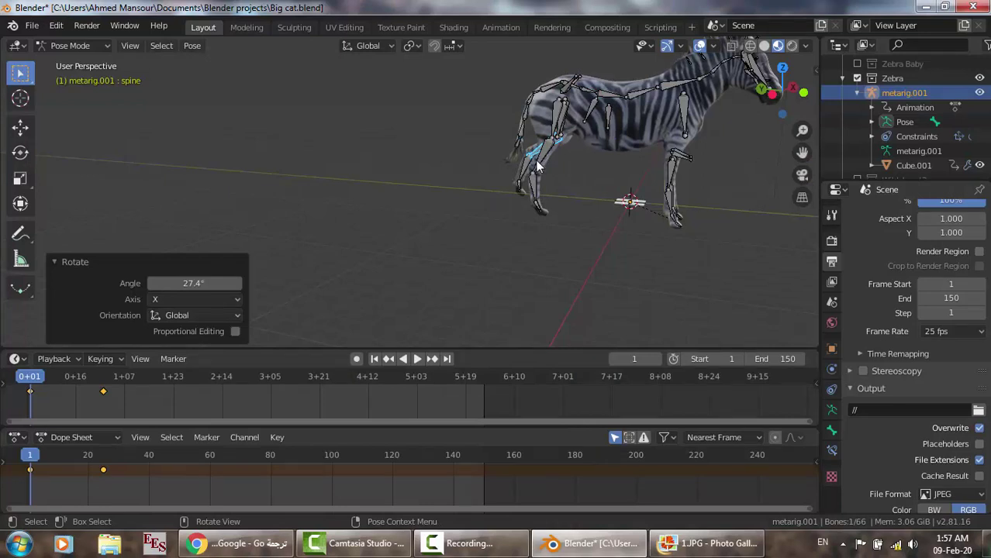
key(b)
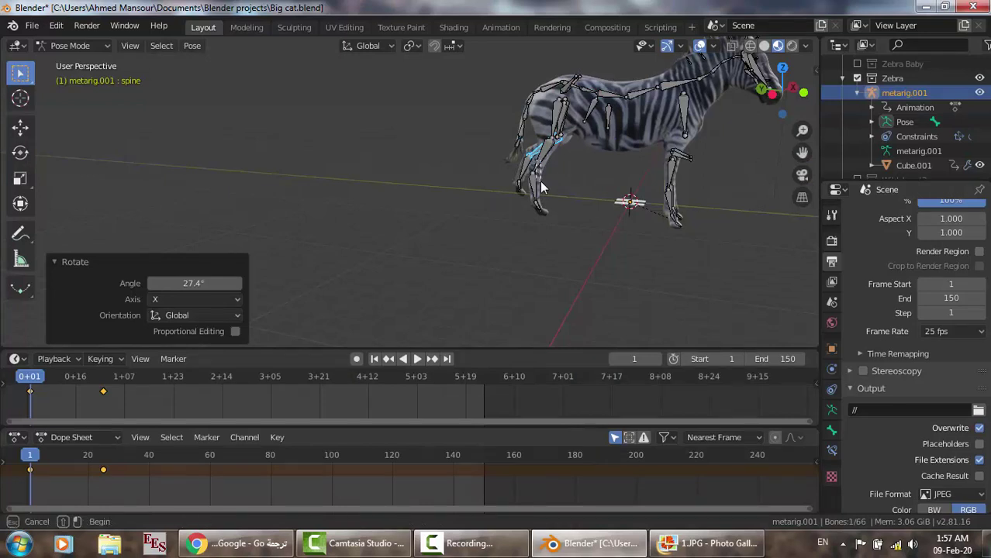
drag(540, 180, 547, 192)
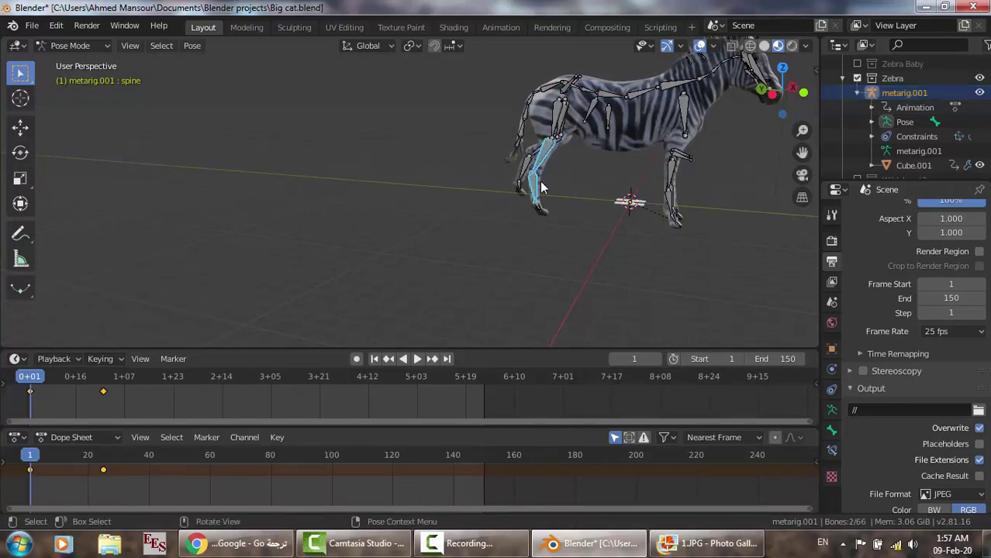
click(20, 153)
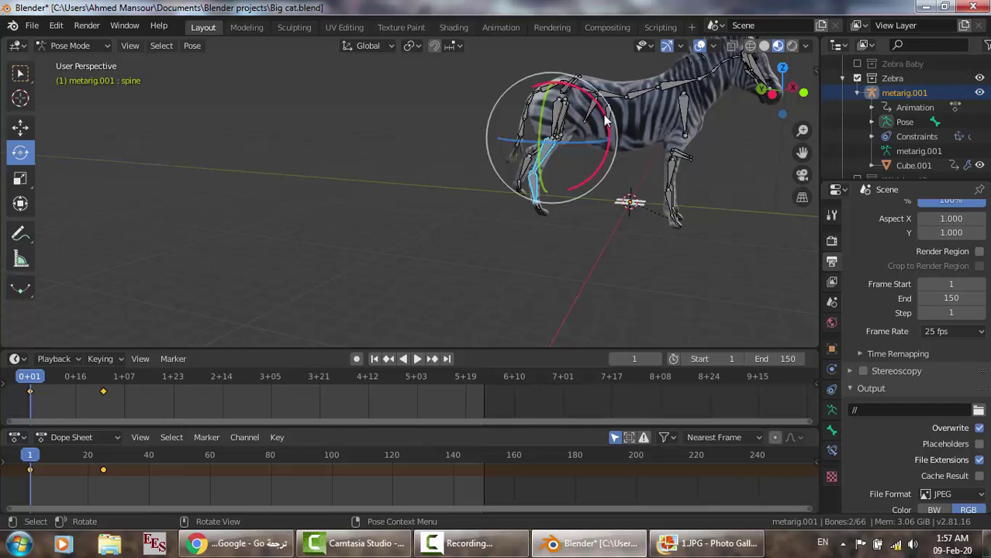
drag(606, 118, 606, 117)
drag(605, 109, 590, 101)
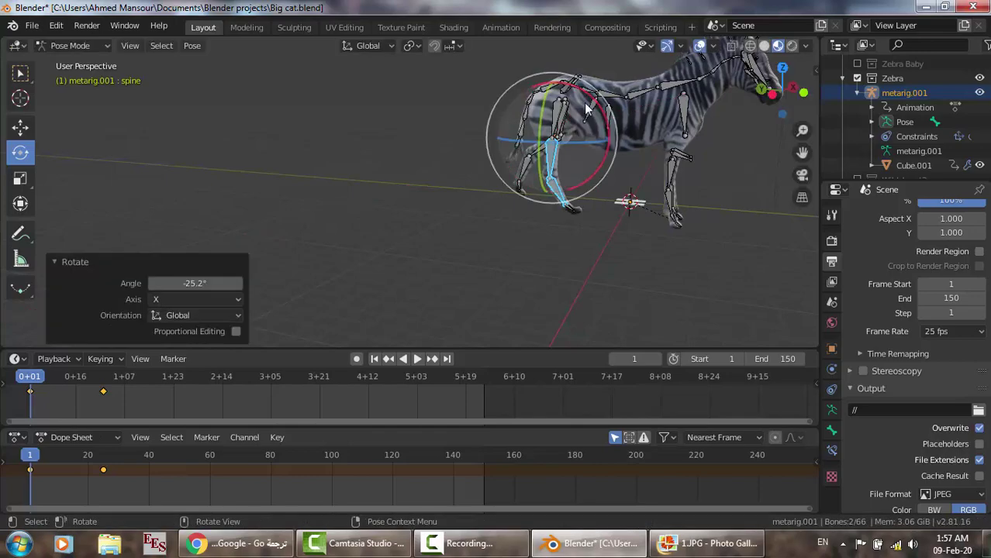
Step: Following the cat pose in 1.JPG, rotate the near front leg's bone just below the elbow backward about 40.8° around the global X axis
click(699, 551)
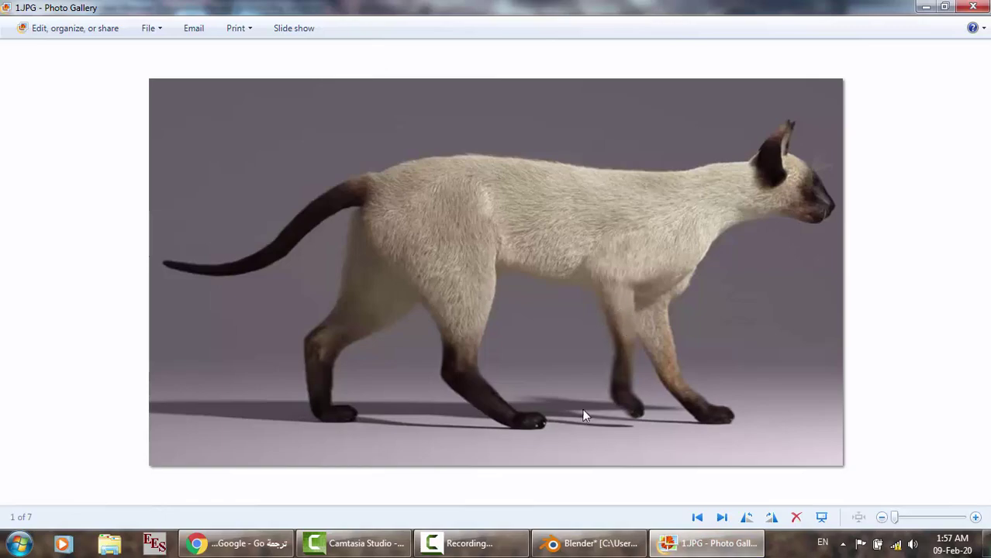
click(589, 544)
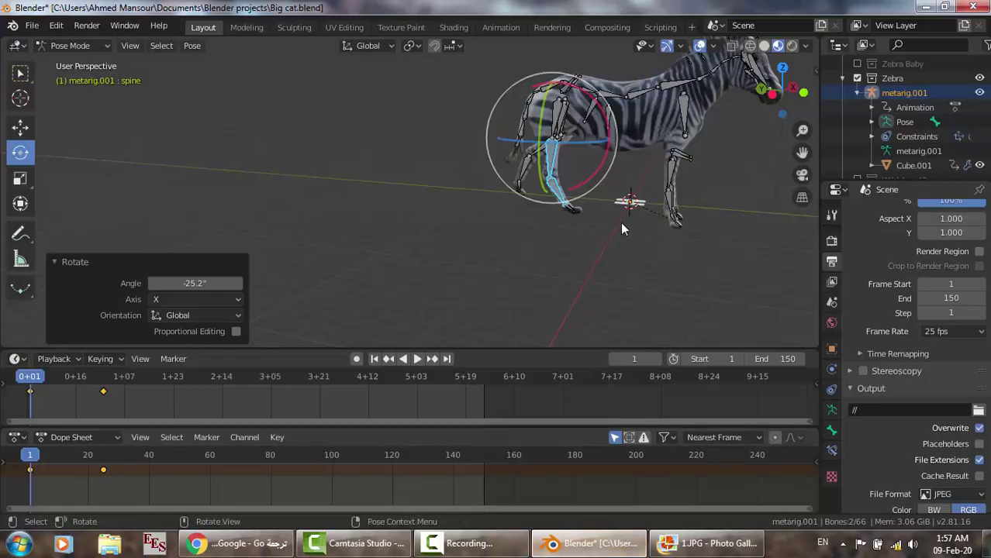
click(20, 72)
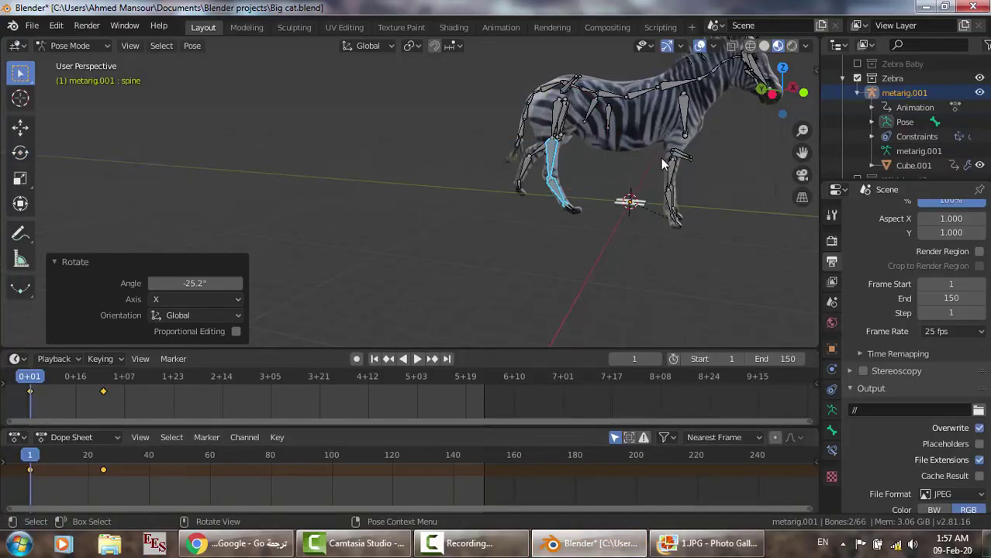
drag(672, 176, 674, 178)
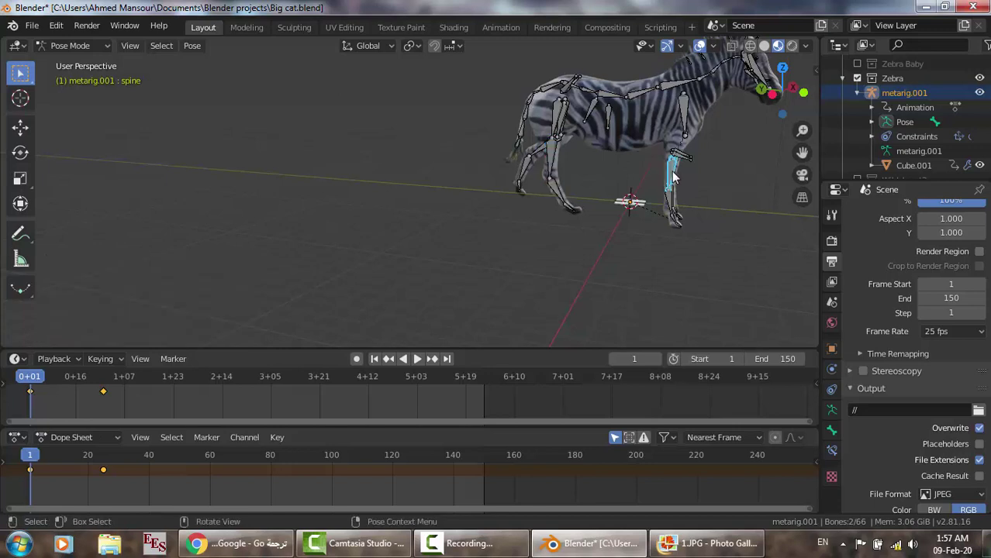
middle_drag(674, 177, 653, 177)
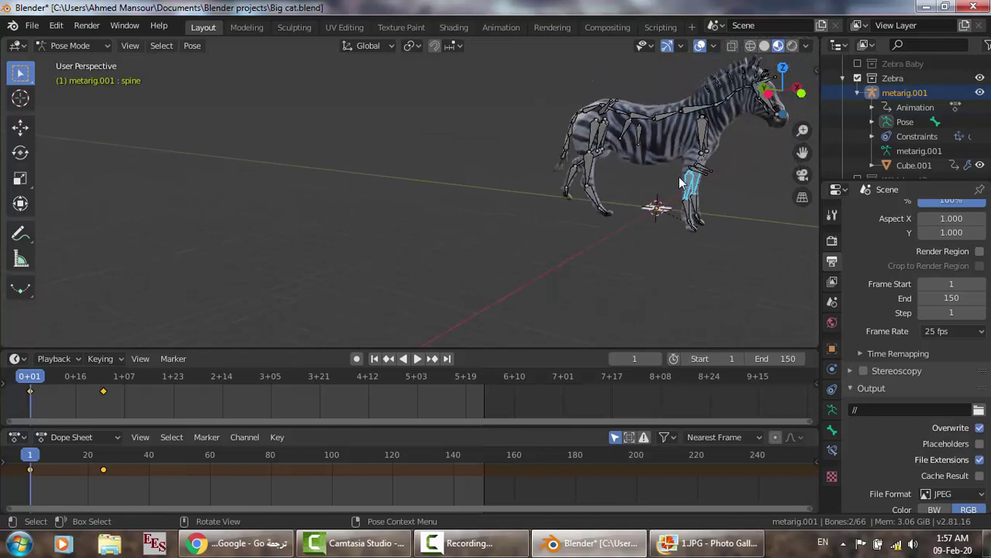
drag(679, 180, 690, 196)
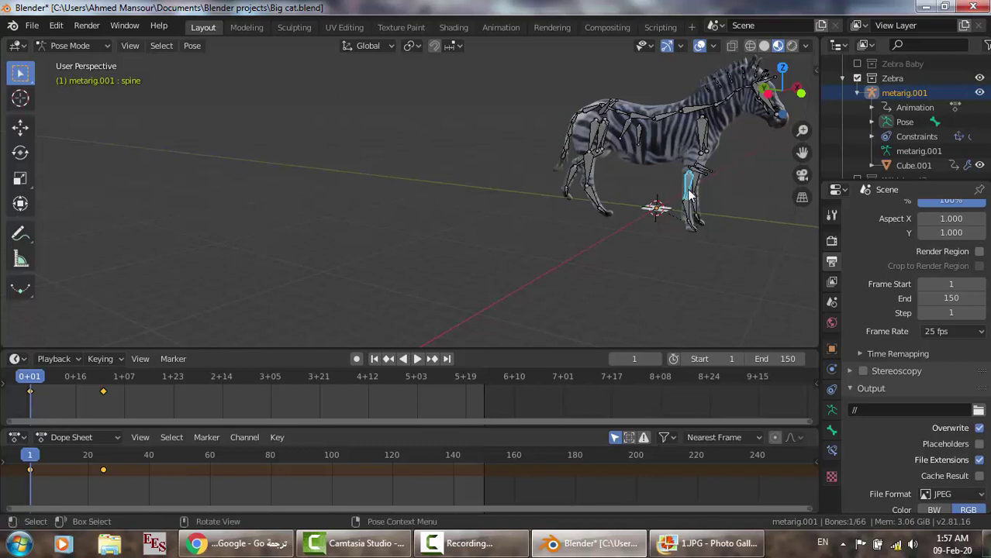
click(20, 153)
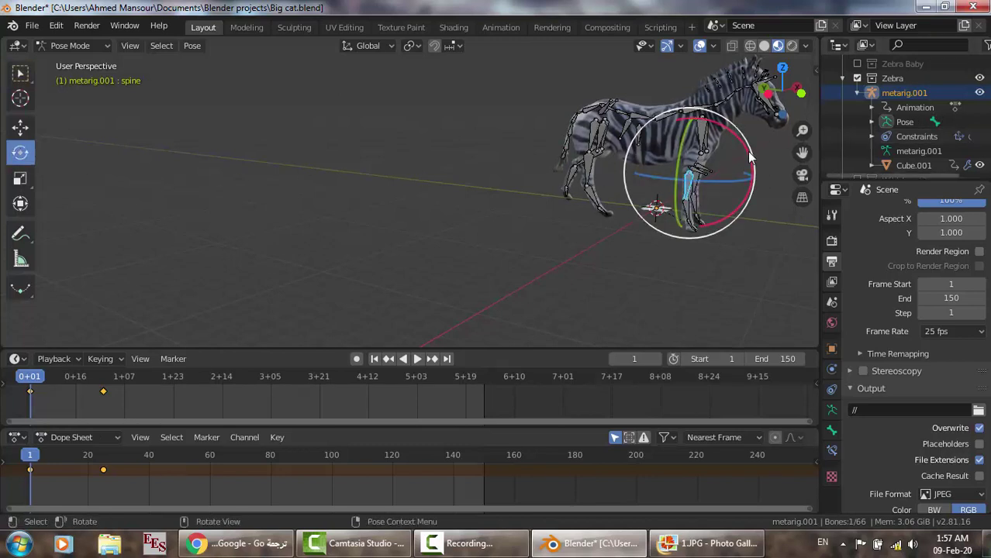
drag(748, 157, 749, 203)
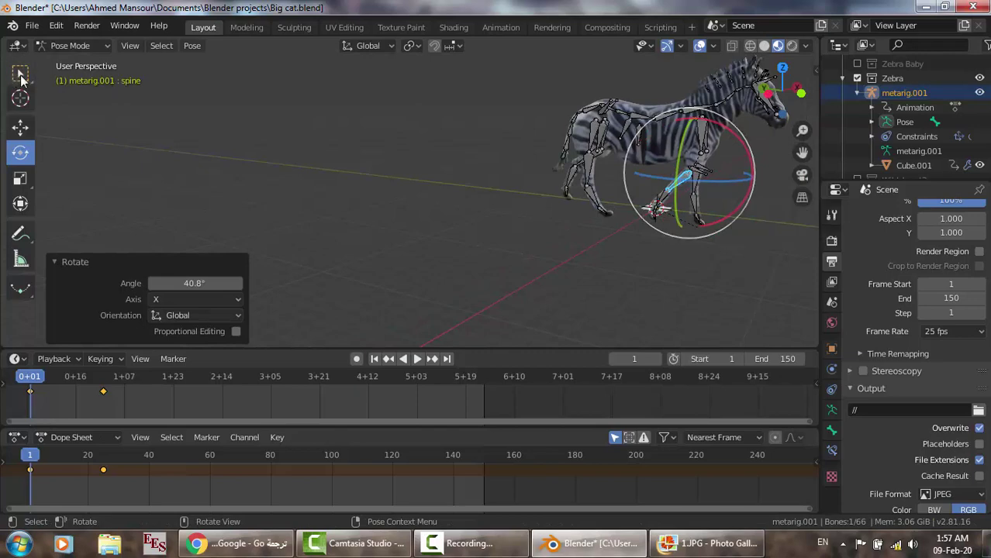
Step: Recheck 1.JPG and rotate the two lower bones of the far front leg forward about -12.6° around the global X axis
click(21, 75)
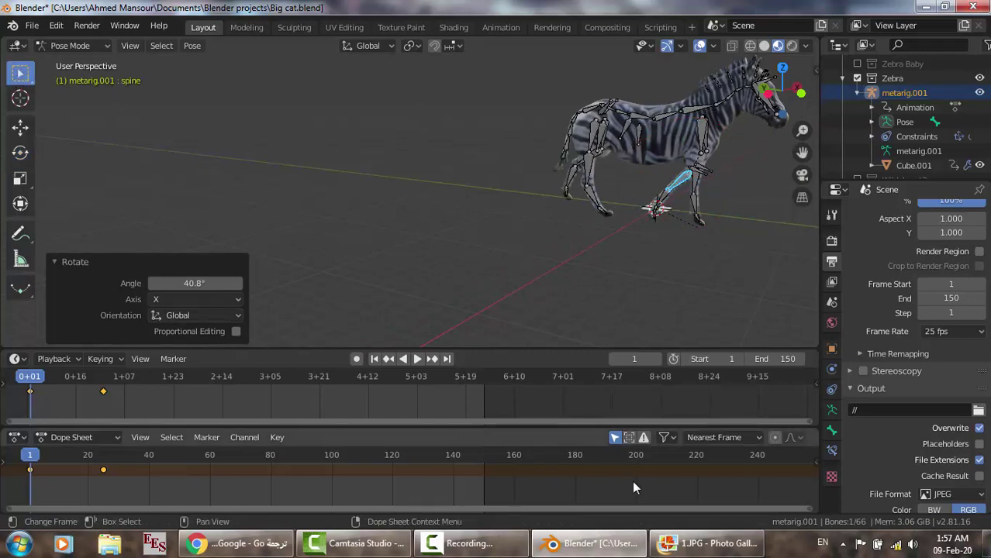
click(706, 544)
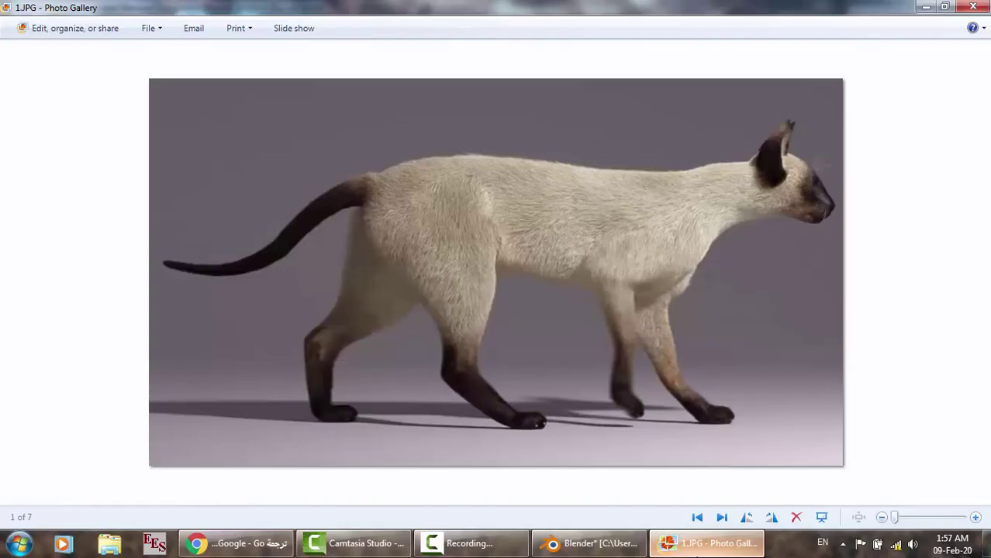
click(590, 544)
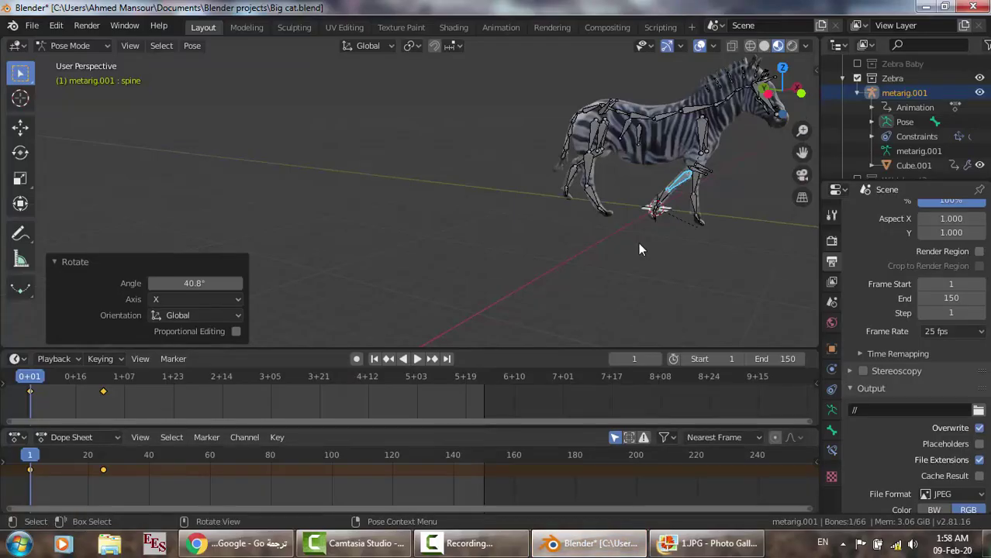
middle_drag(641, 244, 680, 239)
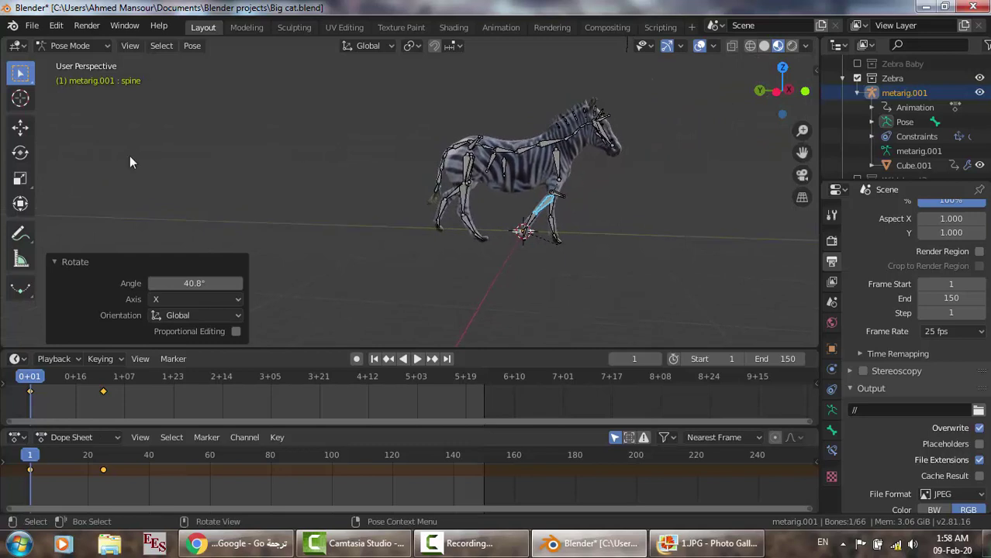
drag(551, 217, 565, 223)
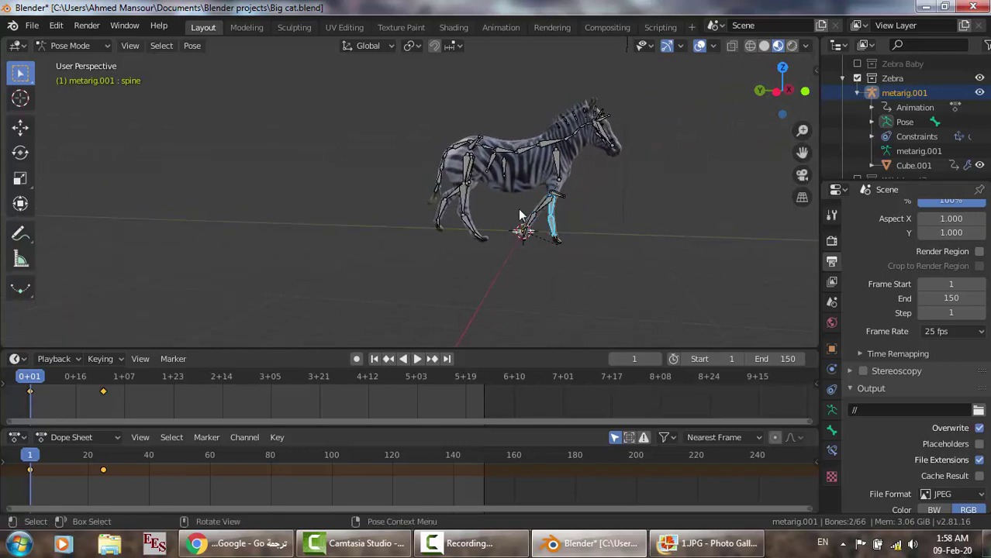
click(20, 152)
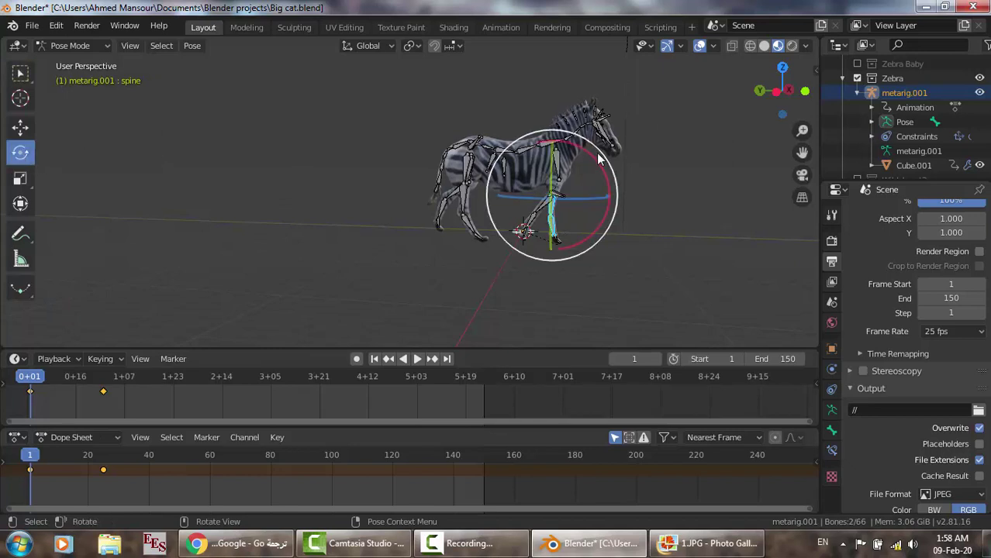
drag(594, 159, 588, 160)
Step: Select all bones of the zebra rig and insert a LocRotScale keyframe for the pose at frame 1
click(20, 75)
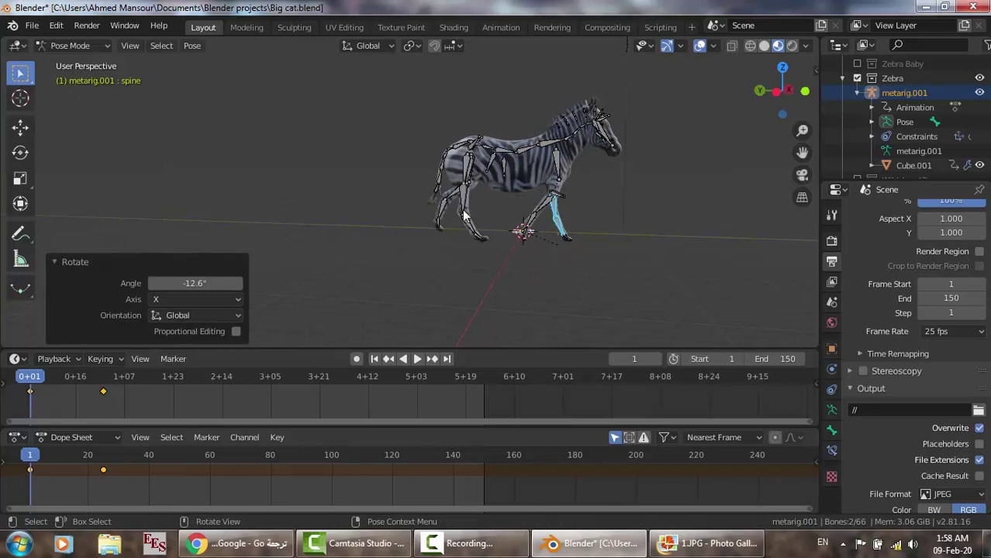
key(a)
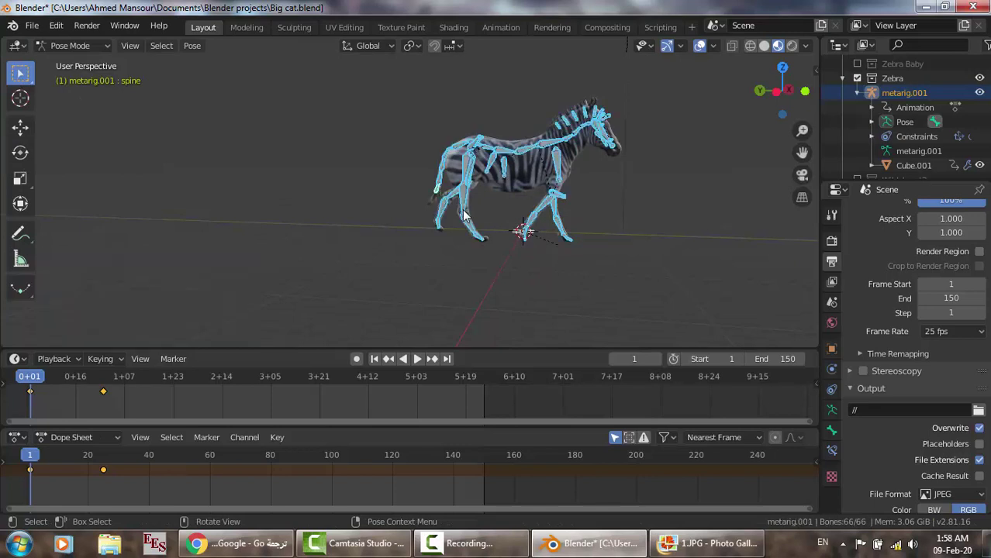
key(i)
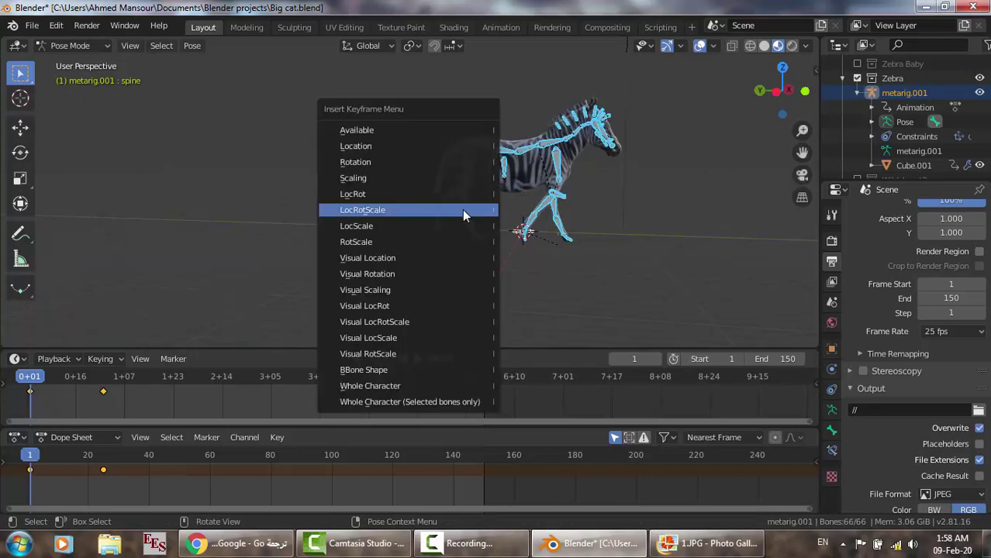
click(463, 210)
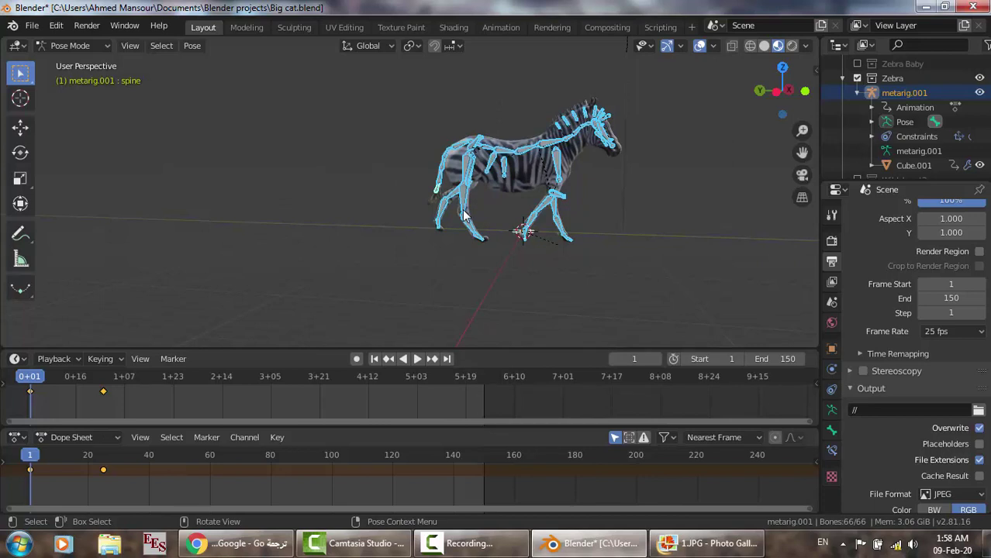
click(461, 543)
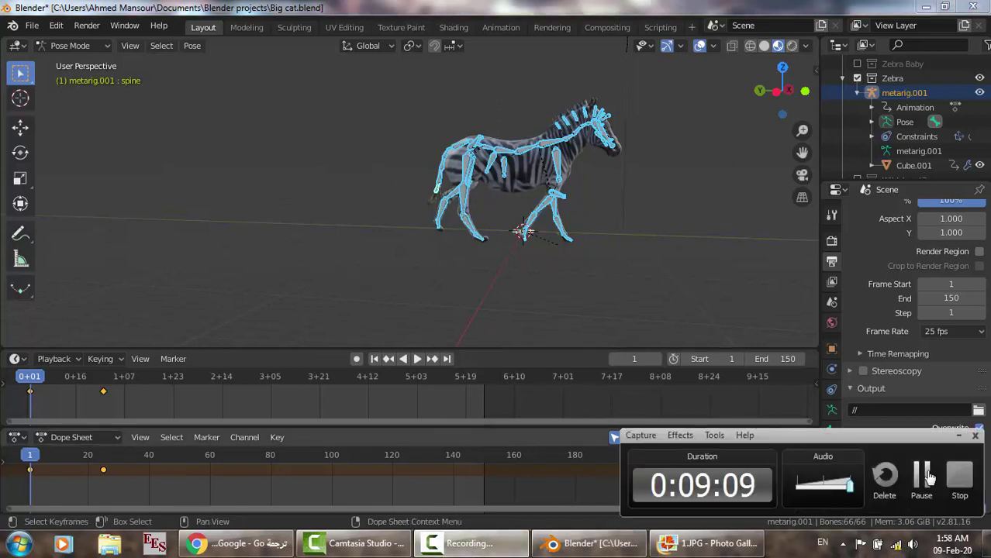
click(929, 476)
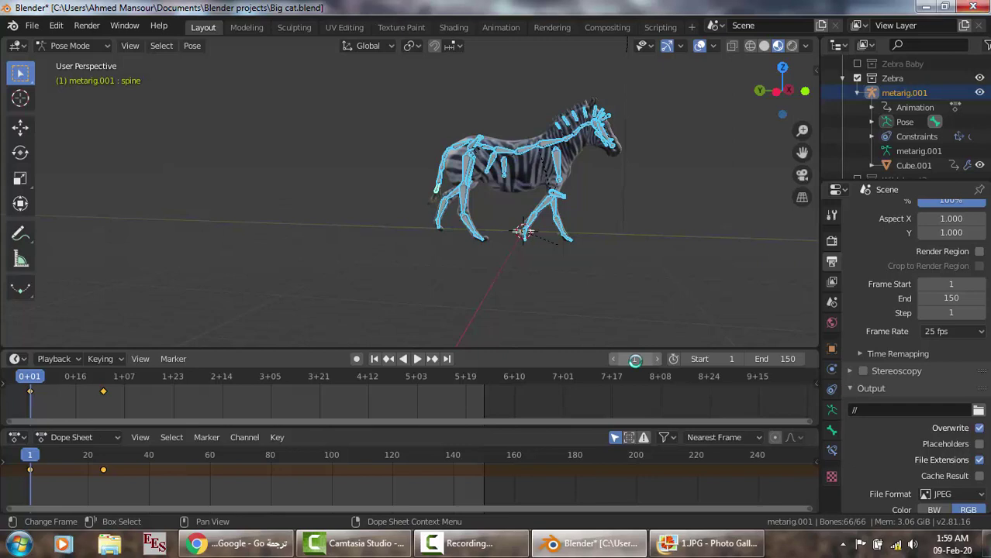
Step: Go to frame 5, view the next cat walk reference 2.JPG in Photo Gallery, and return to Blender
text(5)
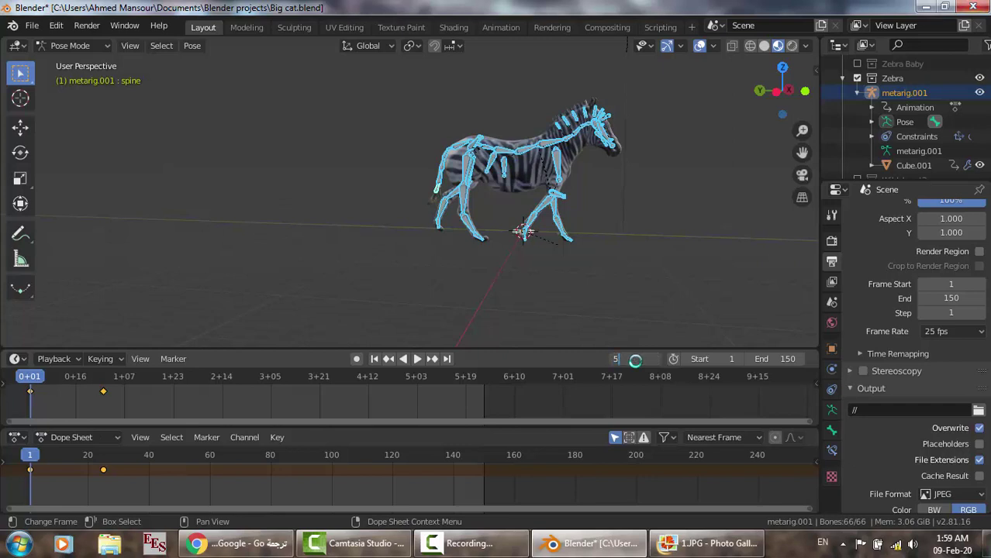
key(Return)
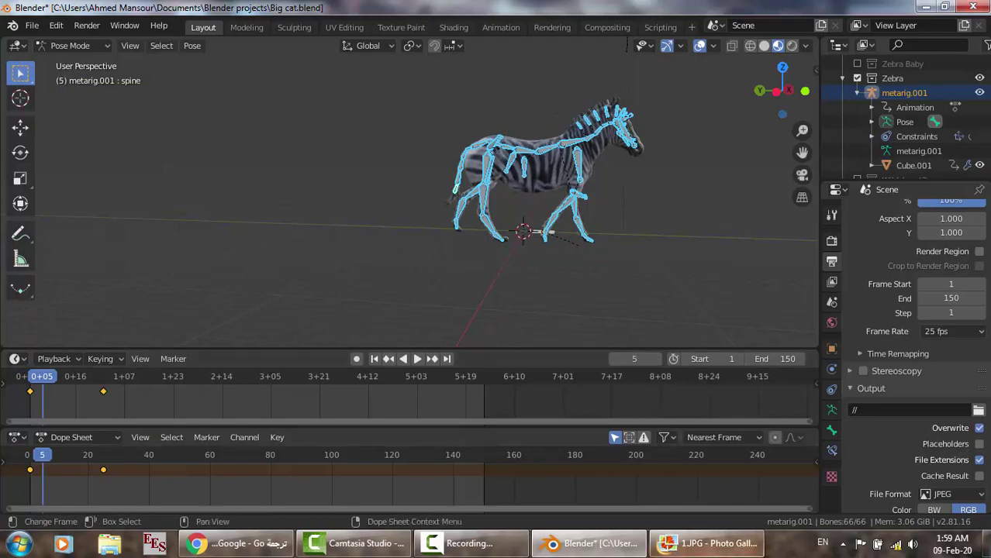
click(706, 543)
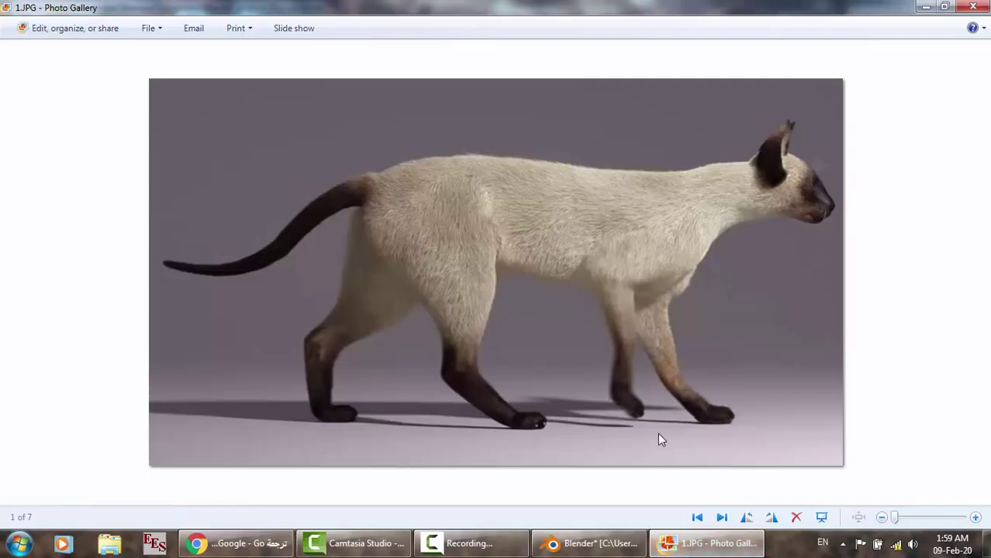
key(Left)
key(Right)
key(Right)
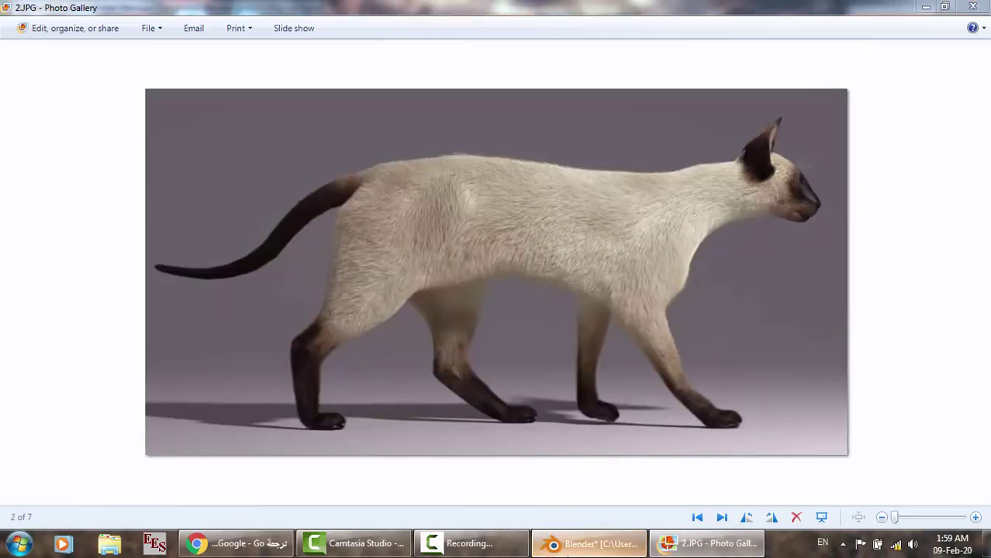
click(572, 542)
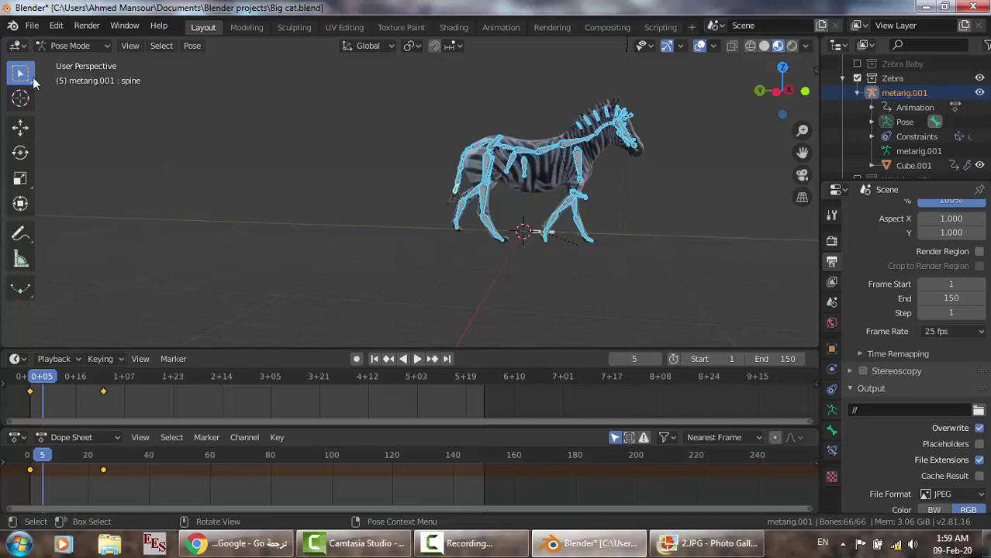
Step: At frame 5, rotate the two lower bones of the near hind leg backward about 49.3° around the global X axis
drag(481, 203, 499, 232)
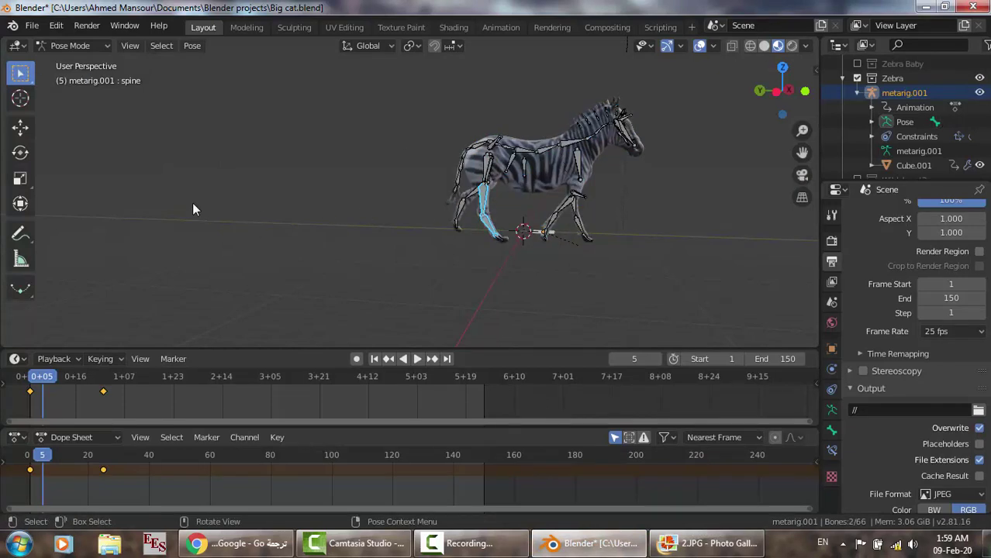
click(21, 151)
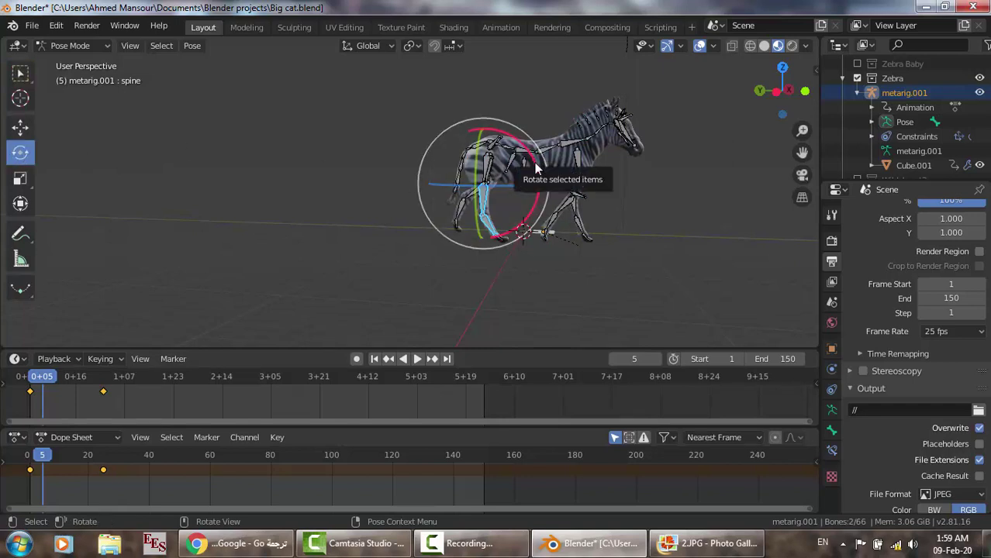
drag(534, 172, 535, 215)
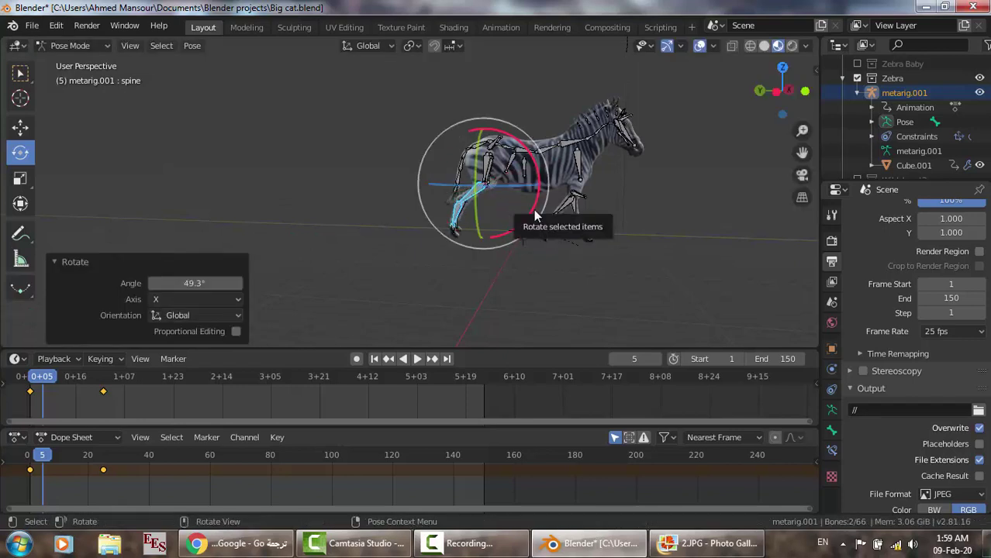
Step: Box-select the two lower bones of the far hind leg and rotate them forward about -46° around the global X axis
middle_drag(535, 208, 491, 210)
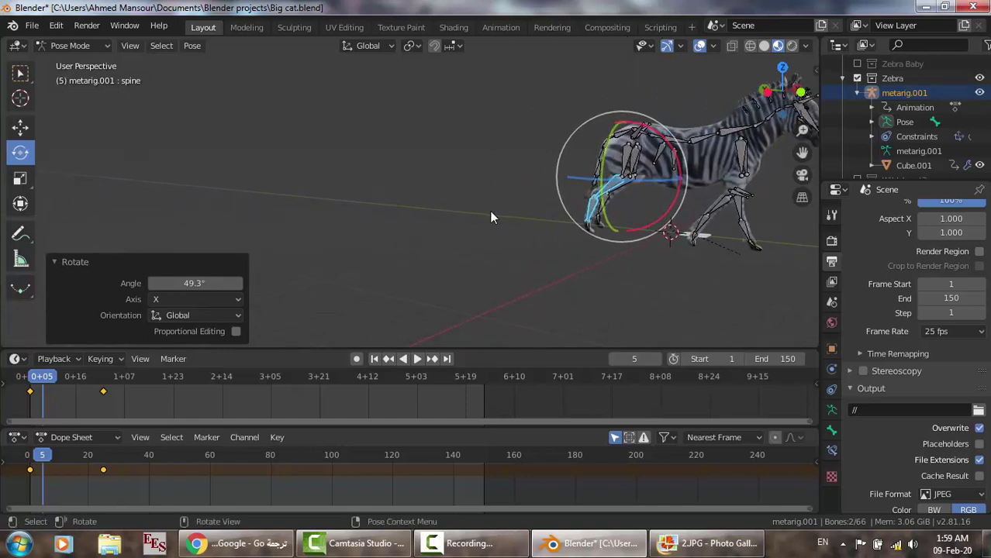
click(23, 75)
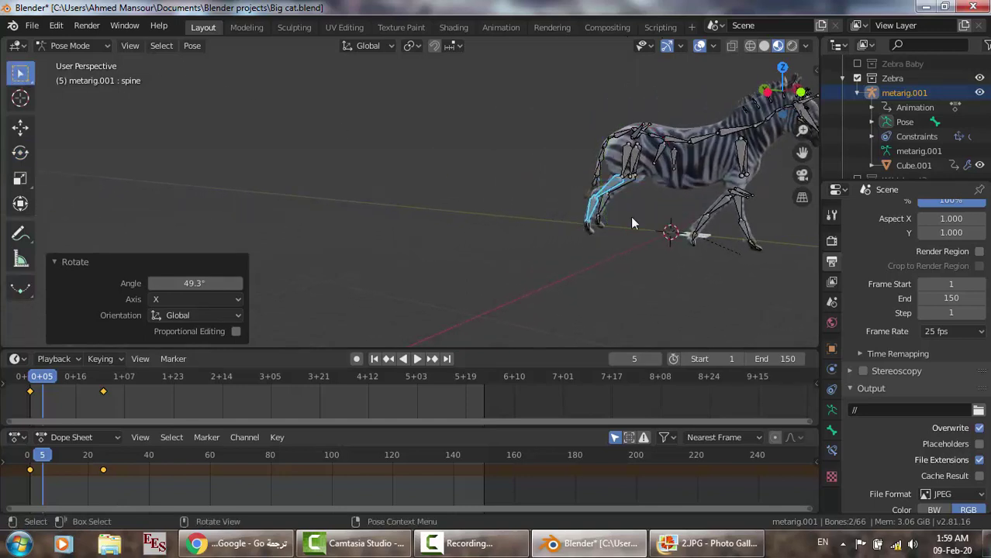
scroll(623, 184, up, 3)
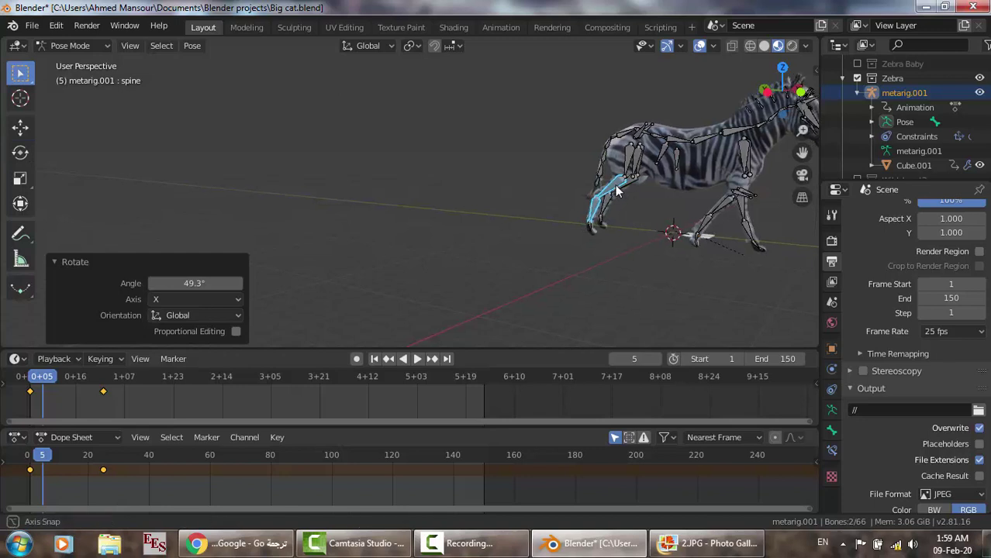
drag(701, 216, 683, 205)
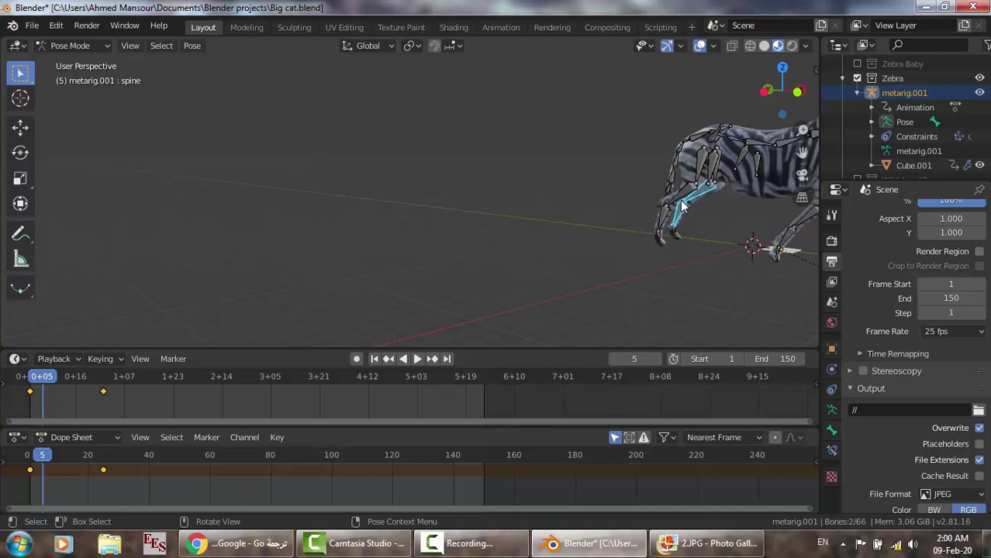
middle_drag(682, 201, 744, 198)
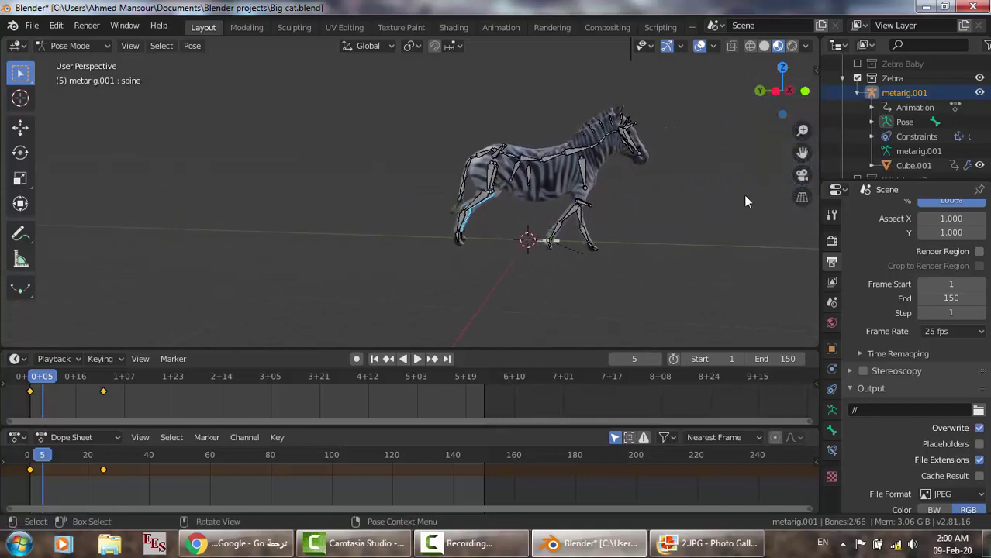
click(20, 152)
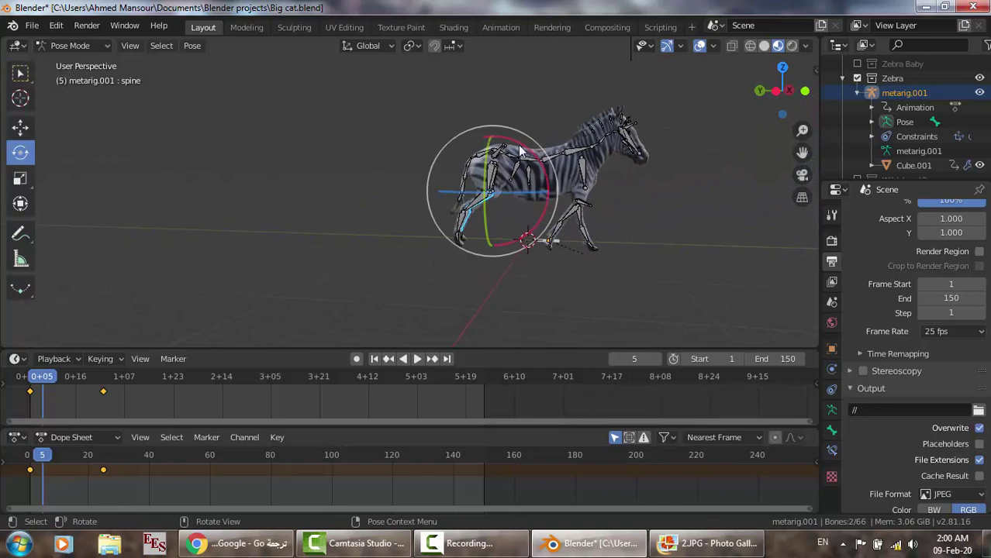
drag(523, 147, 487, 145)
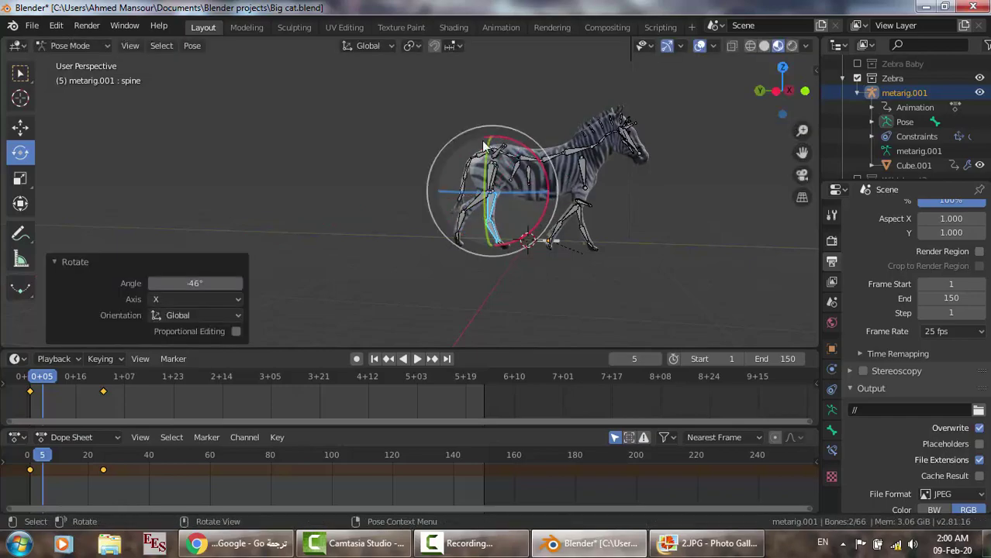
Step: Compare with cat walk reference 2.JPG and rotate the far hind leg's two selected lower bones a further -5.93° around the global X axis
click(724, 547)
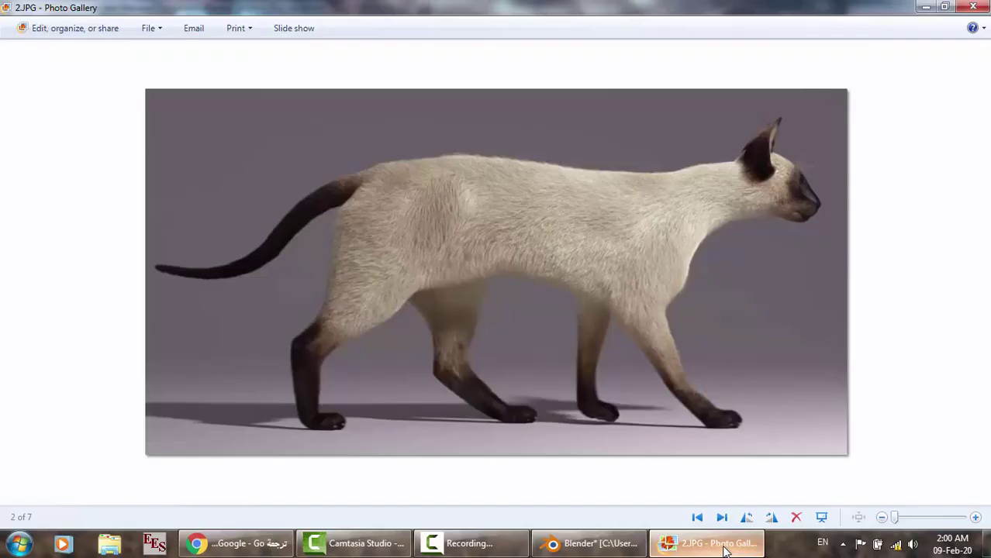
click(590, 544)
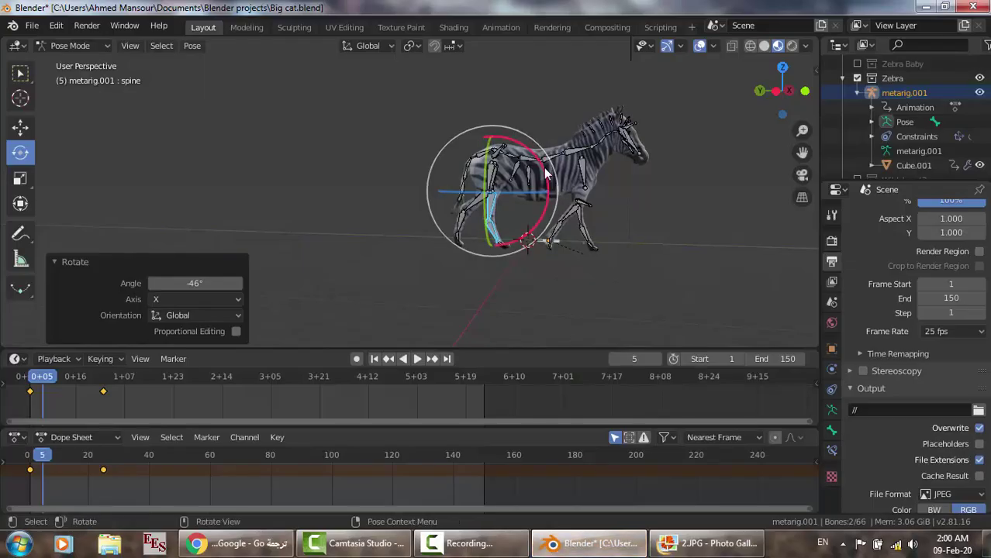
drag(547, 174, 551, 184)
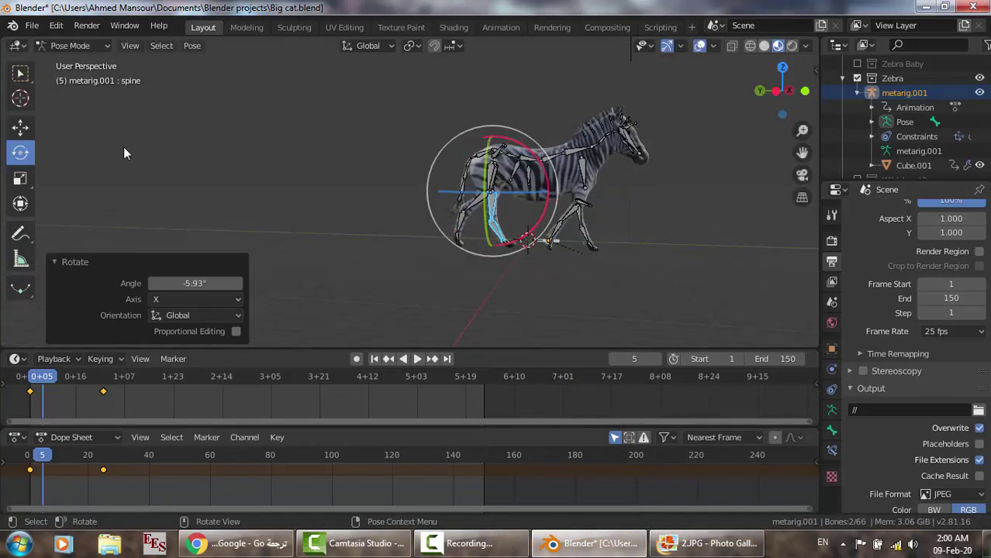
click(25, 76)
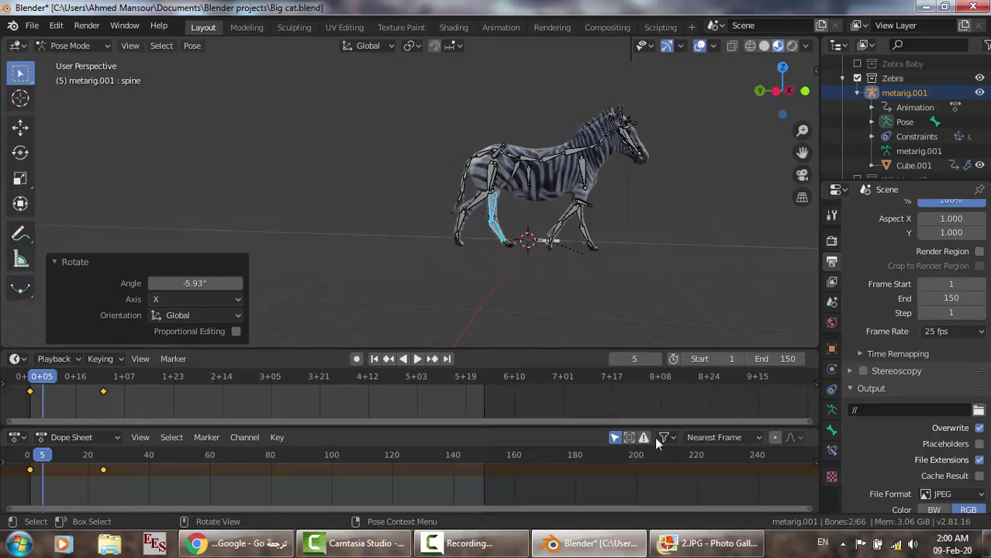
Step: Recheck reference 2.JPG, then rotate the lower bones of the leading foreleg backward about 55.7° around the global X axis
click(706, 544)
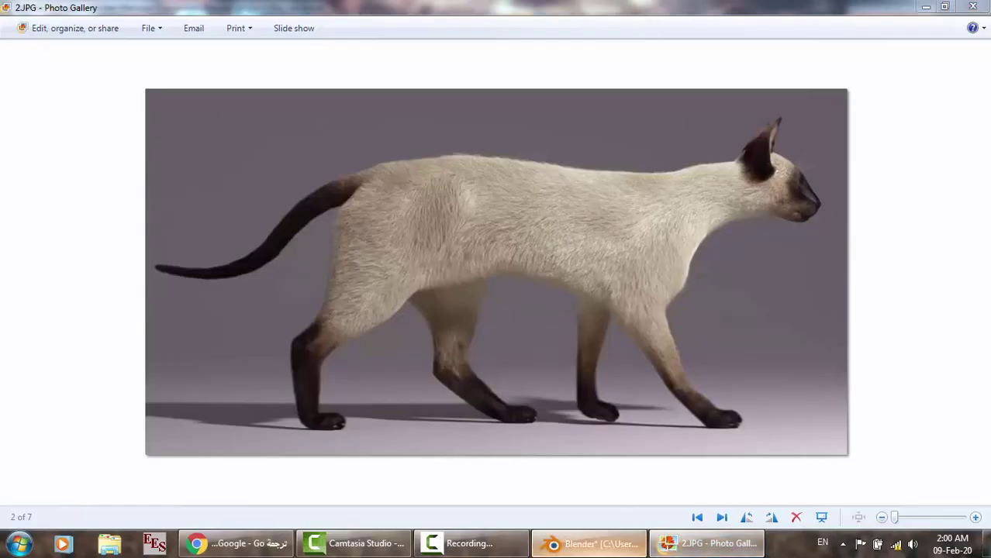
click(589, 543)
mouse_move(597, 291)
middle_down()
mouse_move(571, 296)
mouse_move(584, 298)
middle_up()
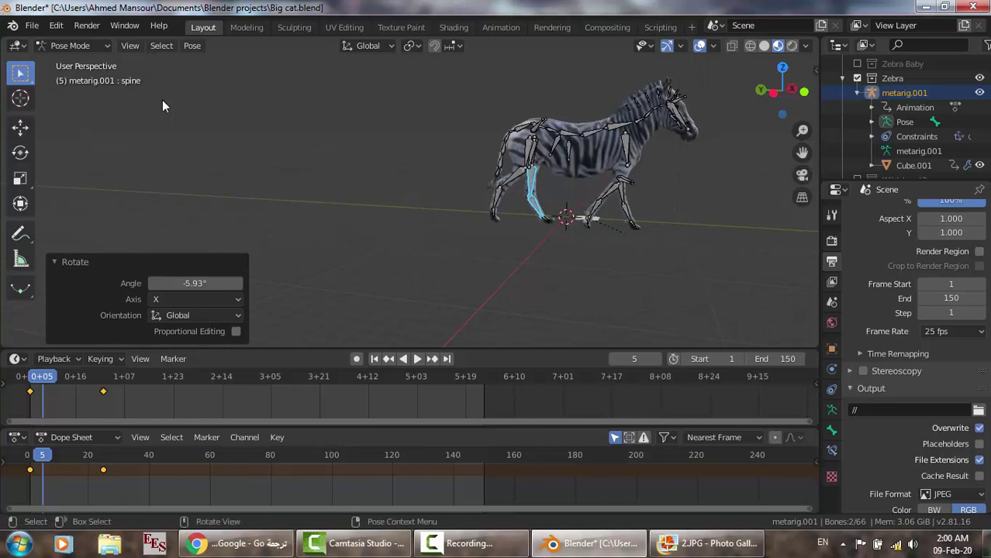
drag(621, 197, 636, 208)
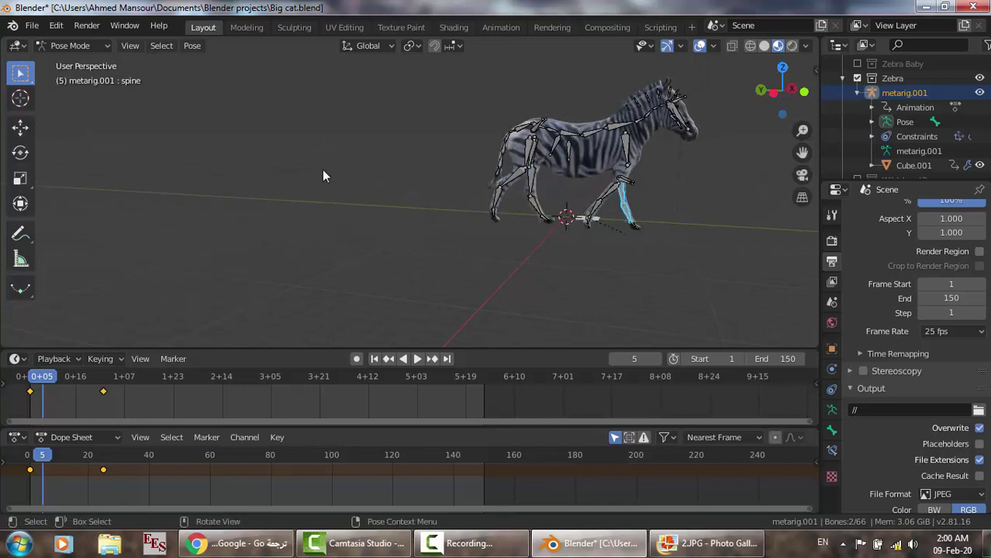
click(20, 152)
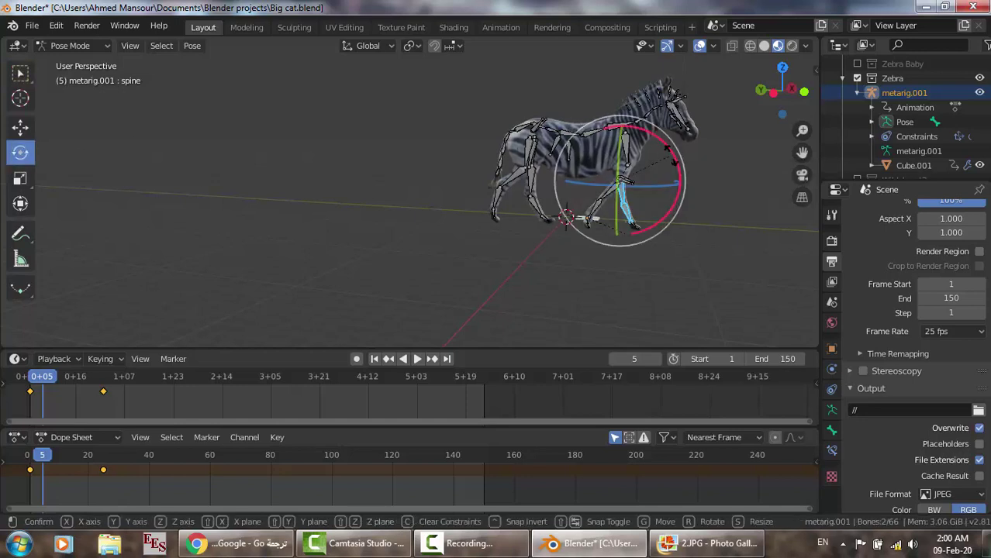
drag(673, 161, 656, 209)
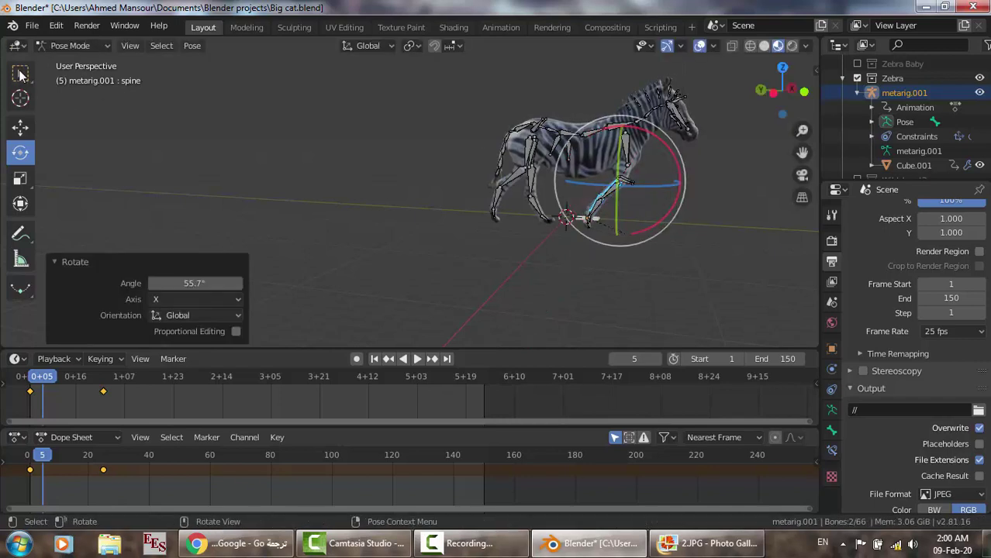
Step: Select the bone below the knee of the other foreleg and rotate it forward about -50.8° around the global X axis
click(21, 74)
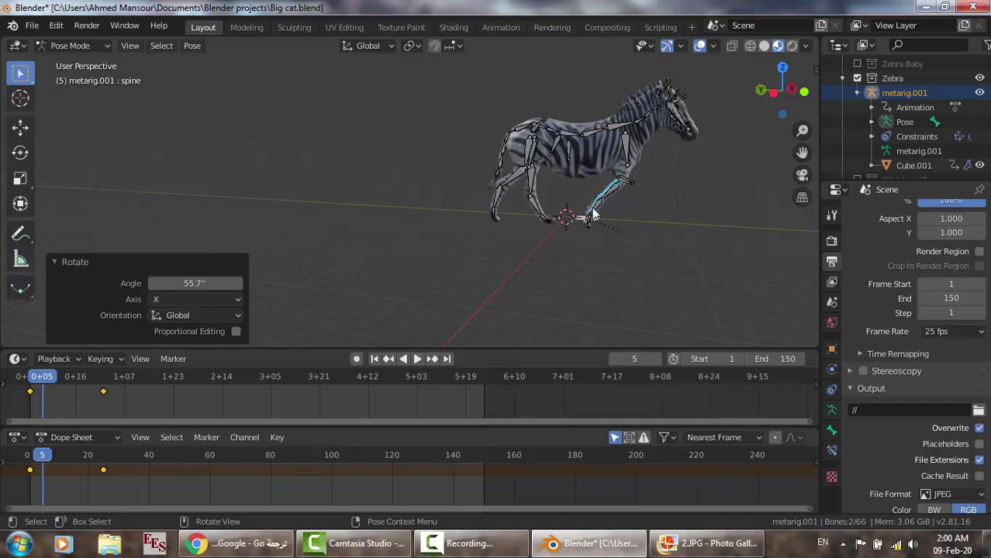
middle_drag(593, 213, 548, 208)
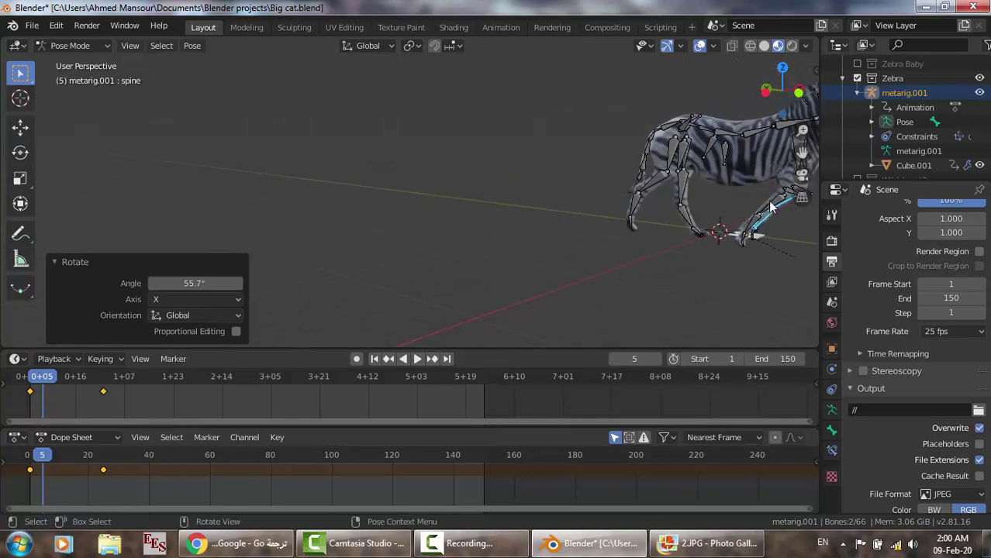
key(b)
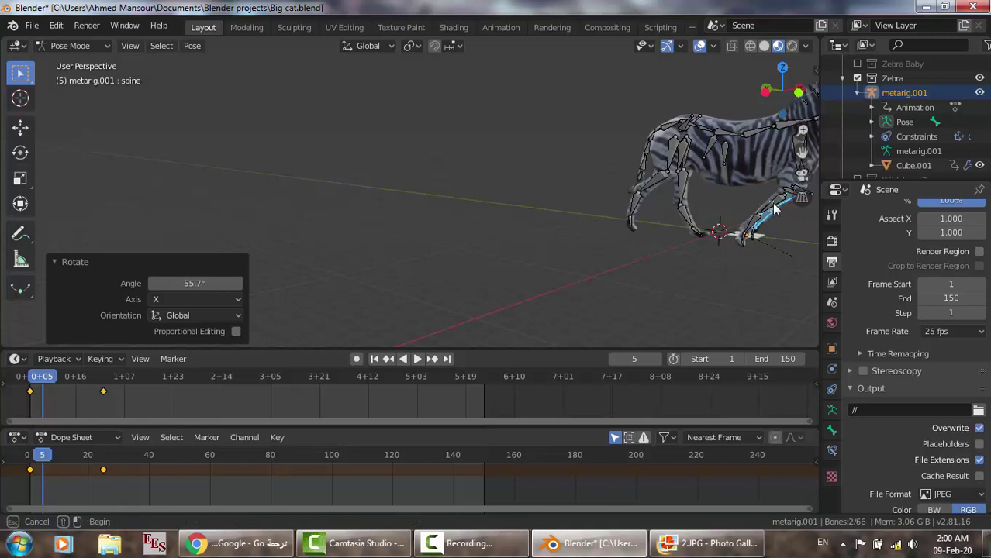
click(774, 208)
middle_drag(773, 208, 822, 197)
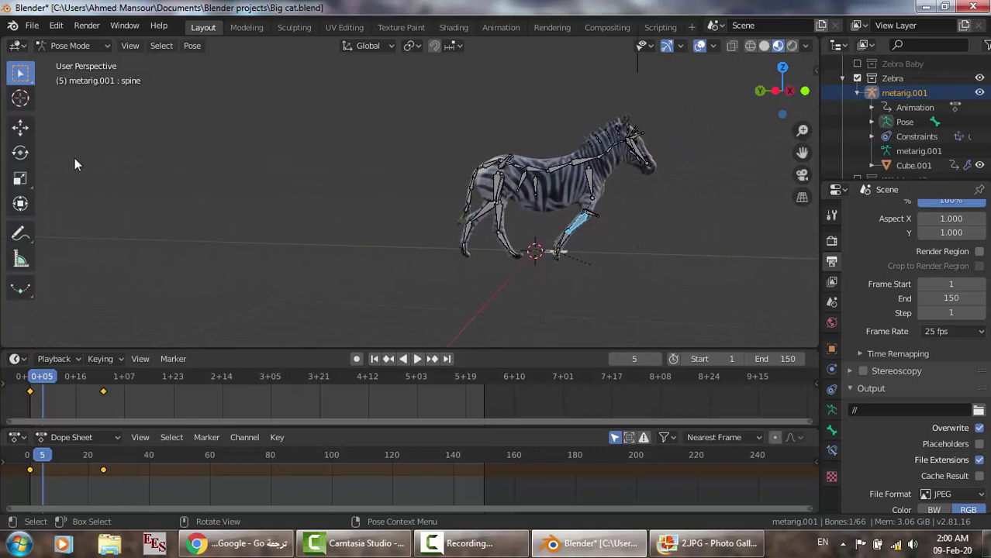
click(20, 152)
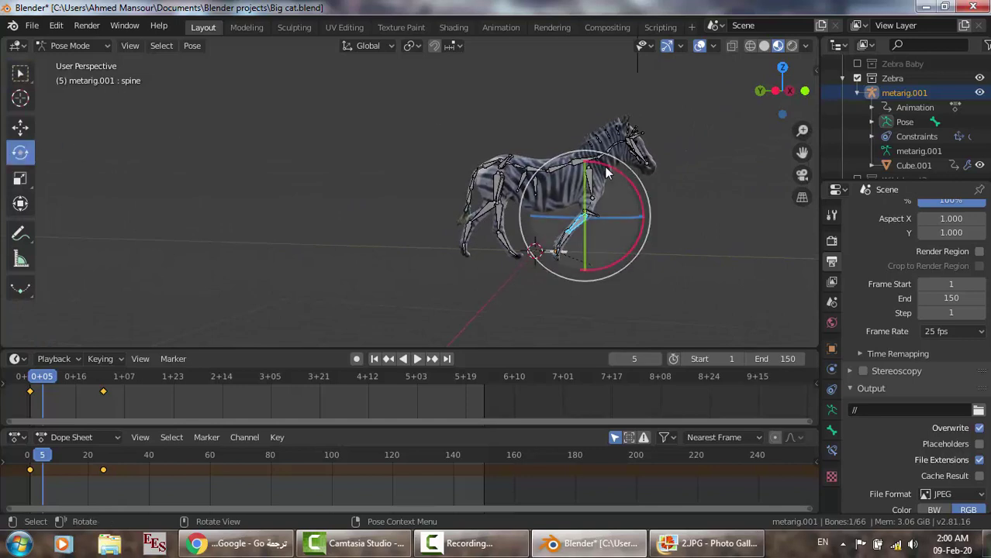
drag(607, 174, 628, 218)
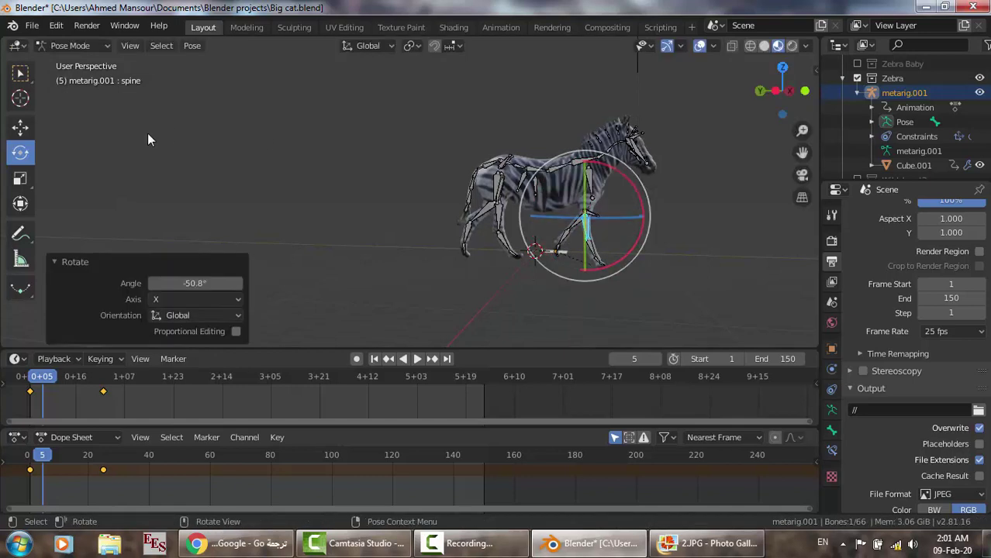
click(21, 74)
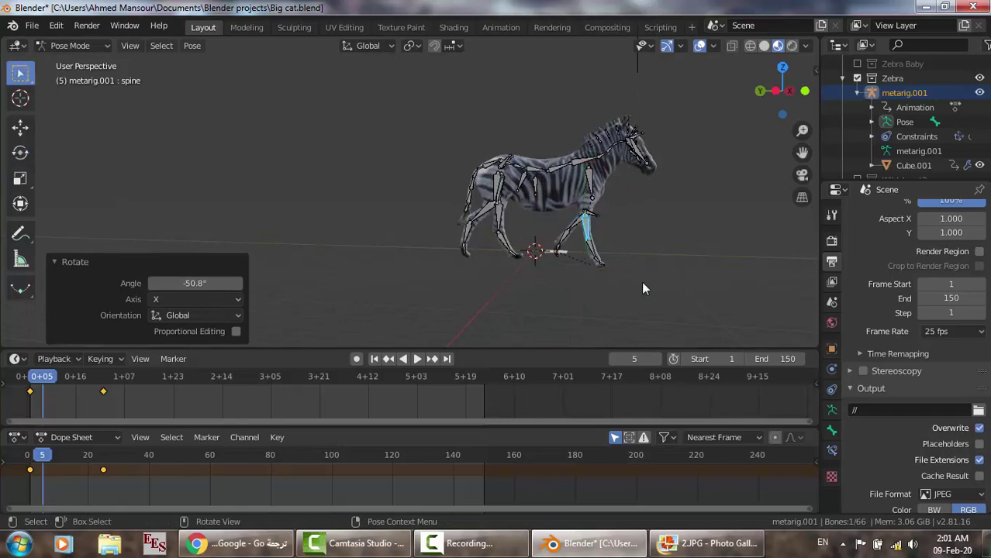
Step: Check the pose against reference 2.JPG, select all bones of the zebra rig and insert a LocRotScale keyframe at frame 5
click(706, 543)
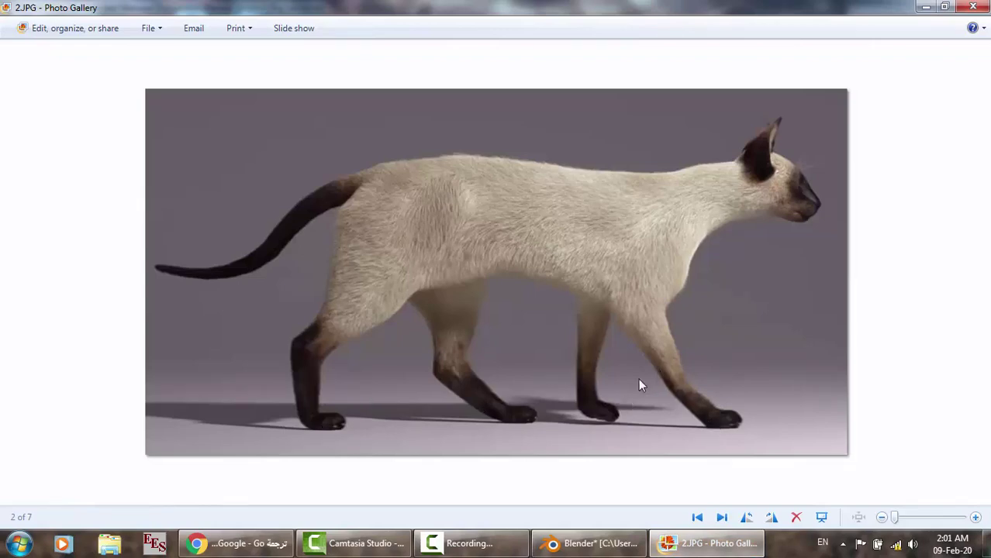
click(590, 544)
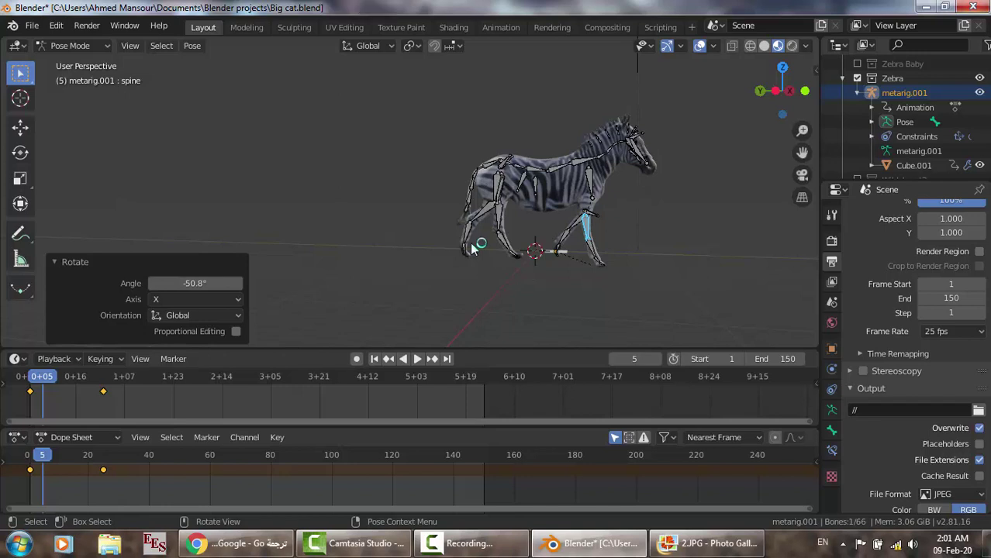
key(a)
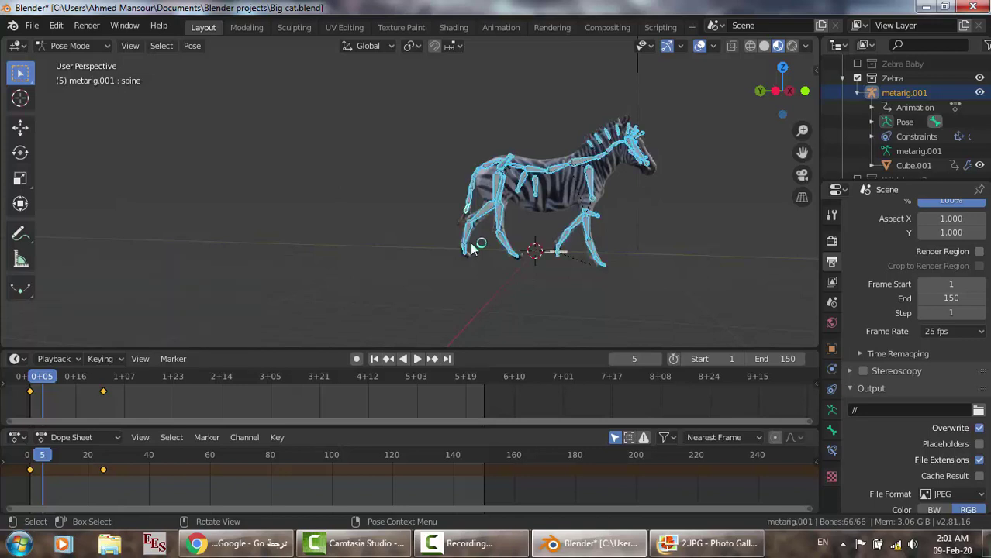
key(i)
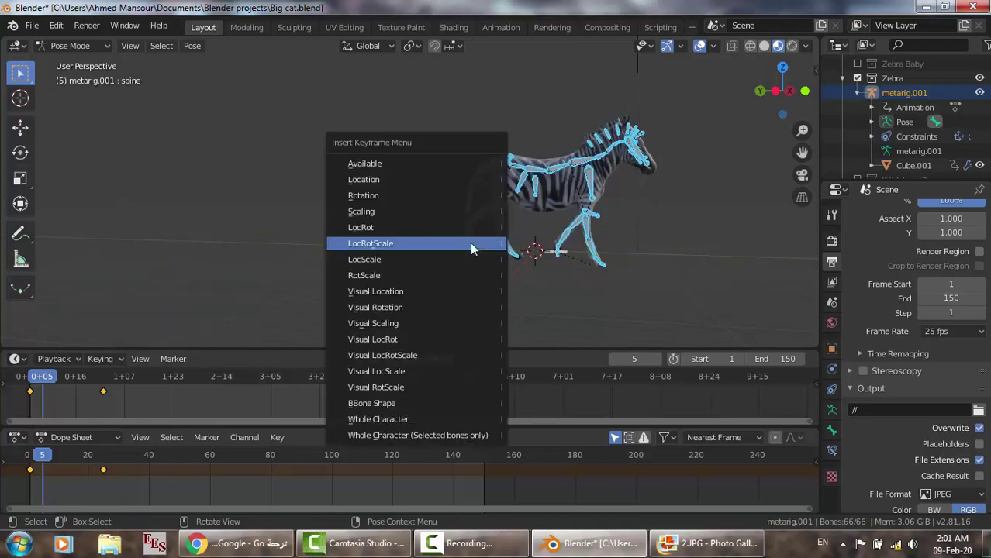
click(470, 243)
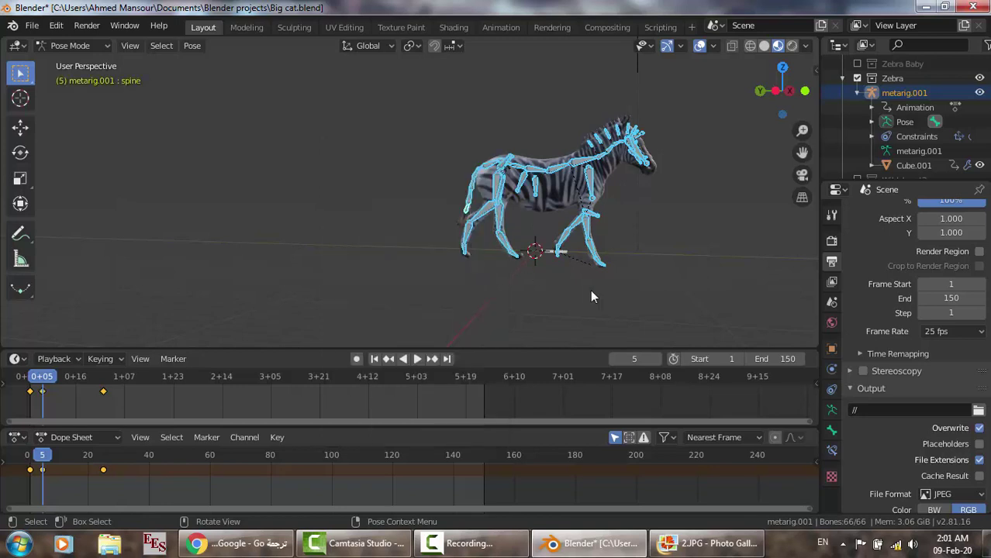
Step: Go to frame 10, view the cat walk reference 1.JPG in Photo Gallery, and return to Blender
click(634, 358)
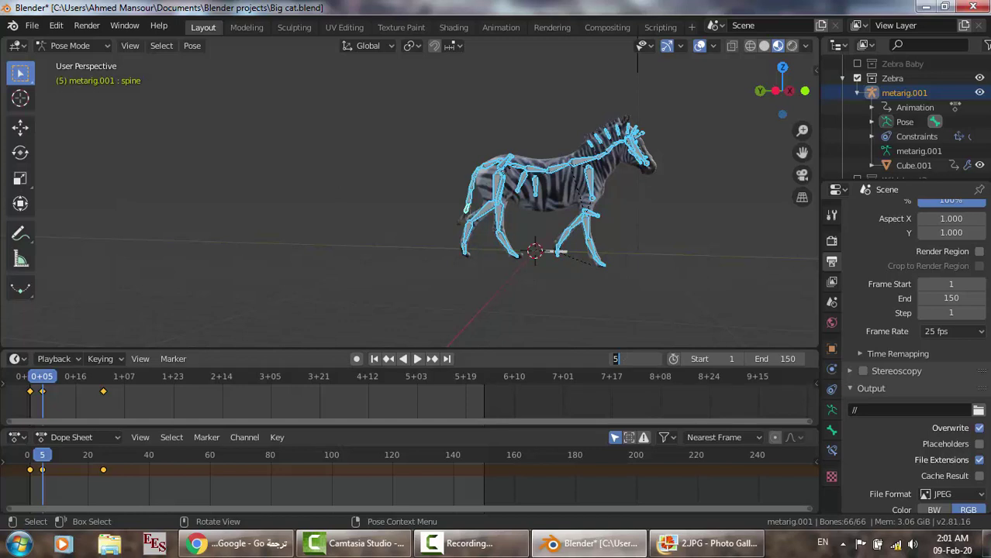
text(10)
key(Return)
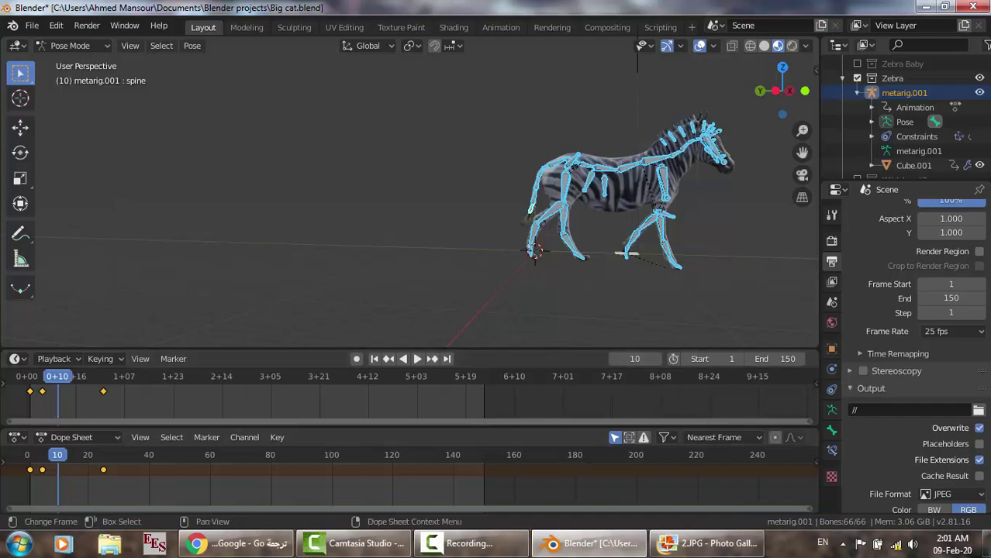
click(705, 543)
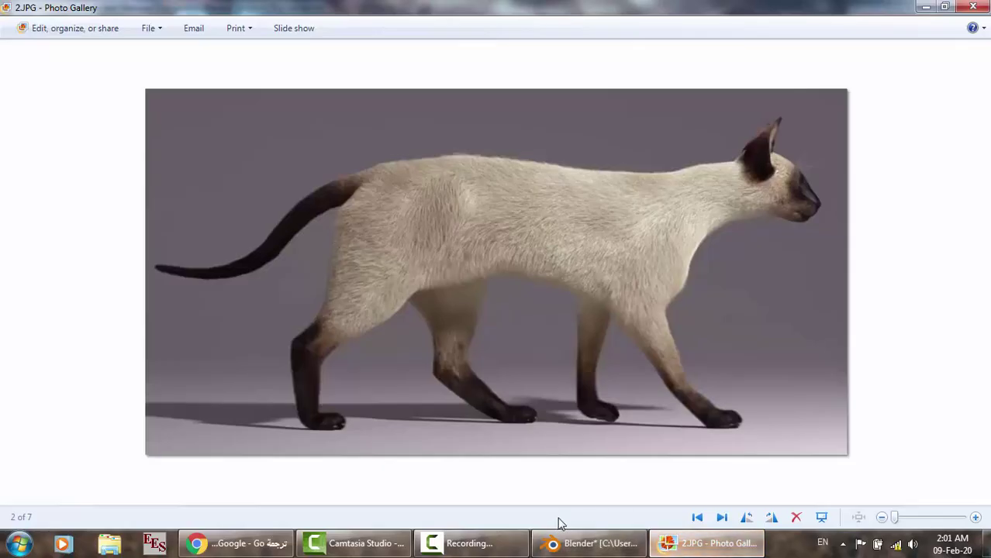
click(469, 543)
click(924, 477)
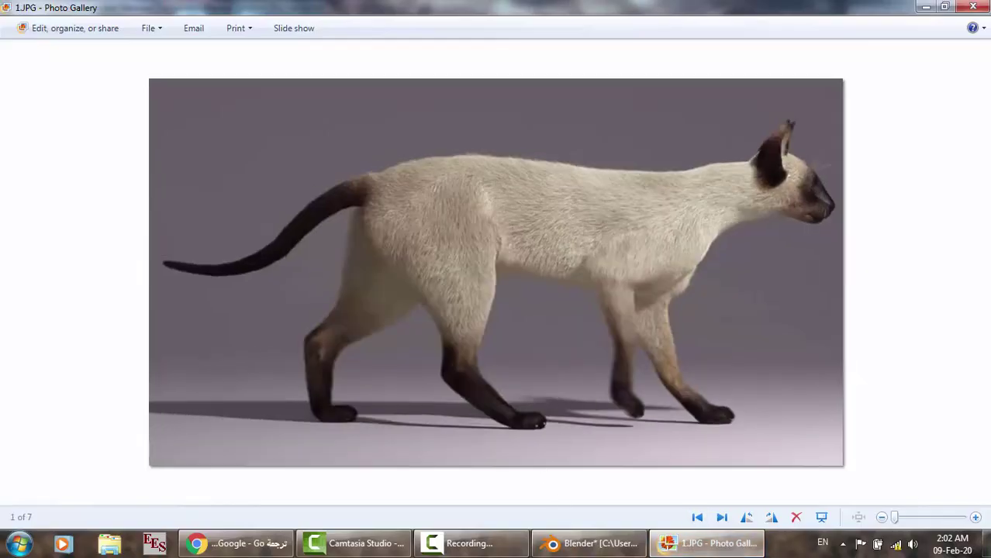
click(590, 544)
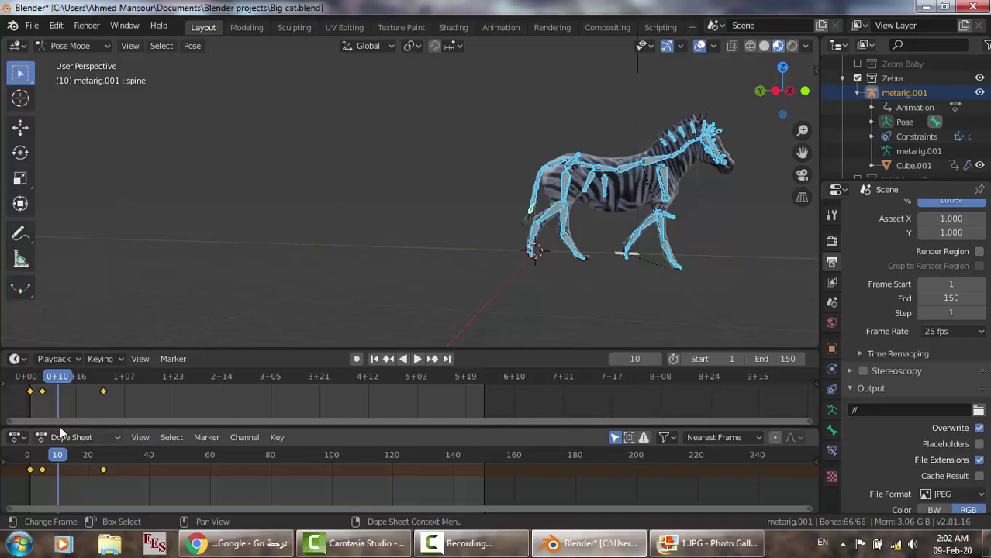
Step: Copy the pose keyframe at frame 1 and paste it at frame 10
click(31, 394)
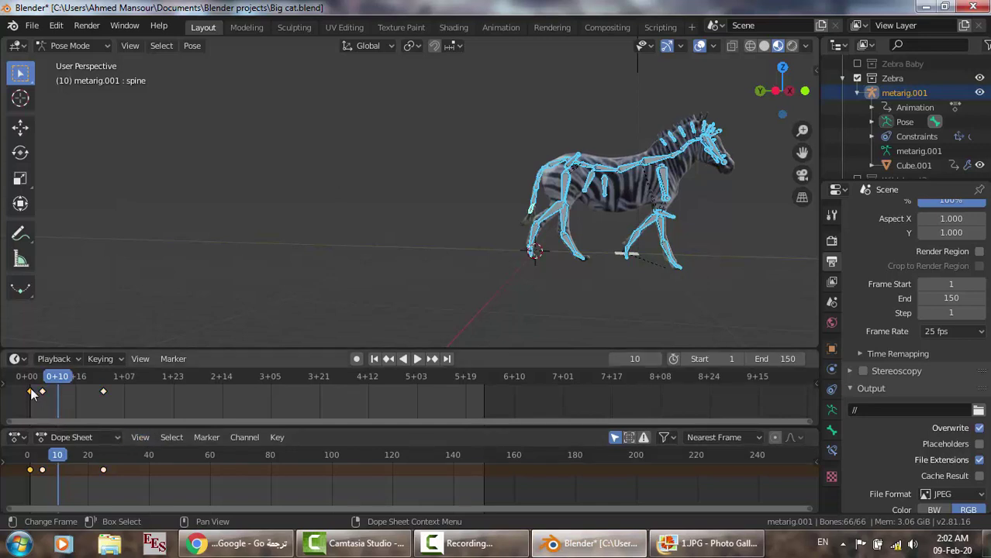
right_click(31, 393)
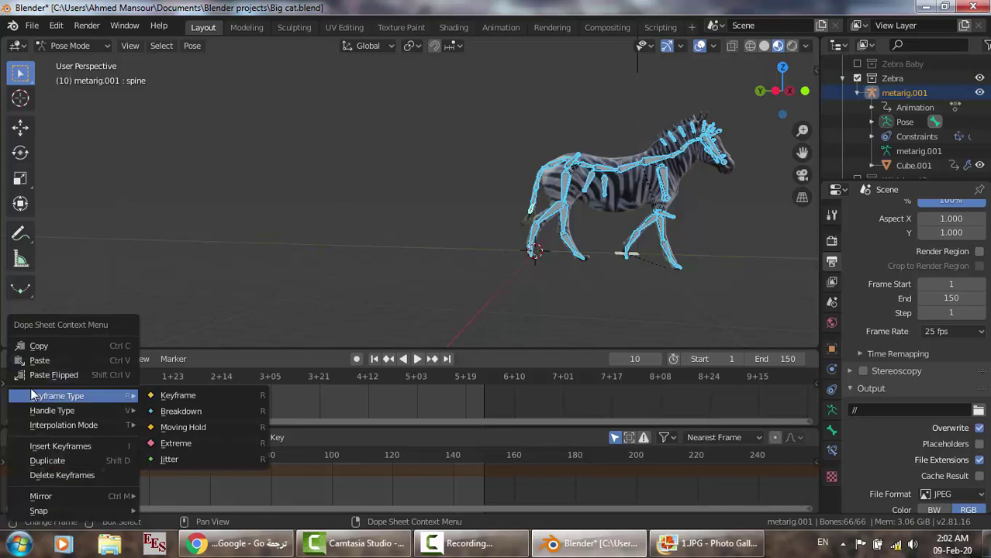
click(38, 347)
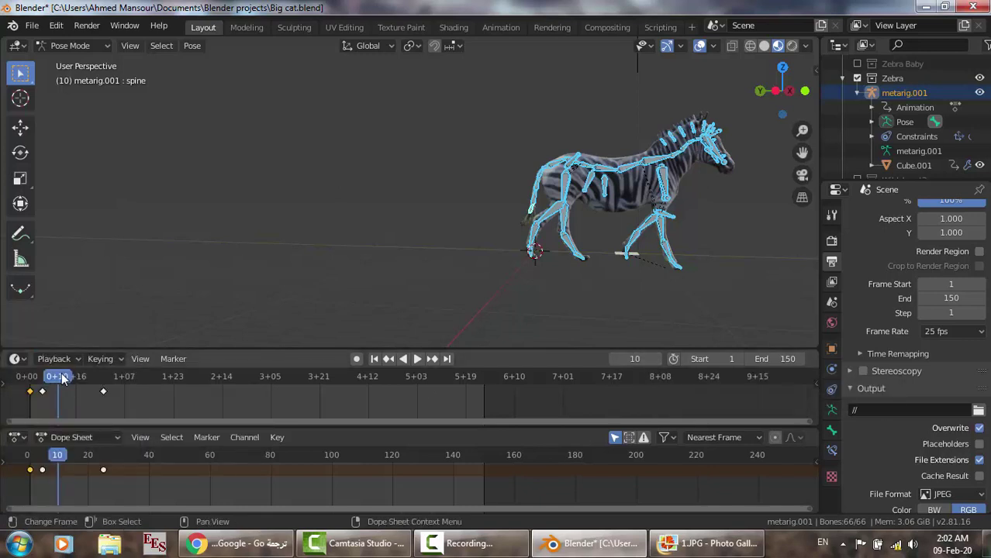
click(623, 359)
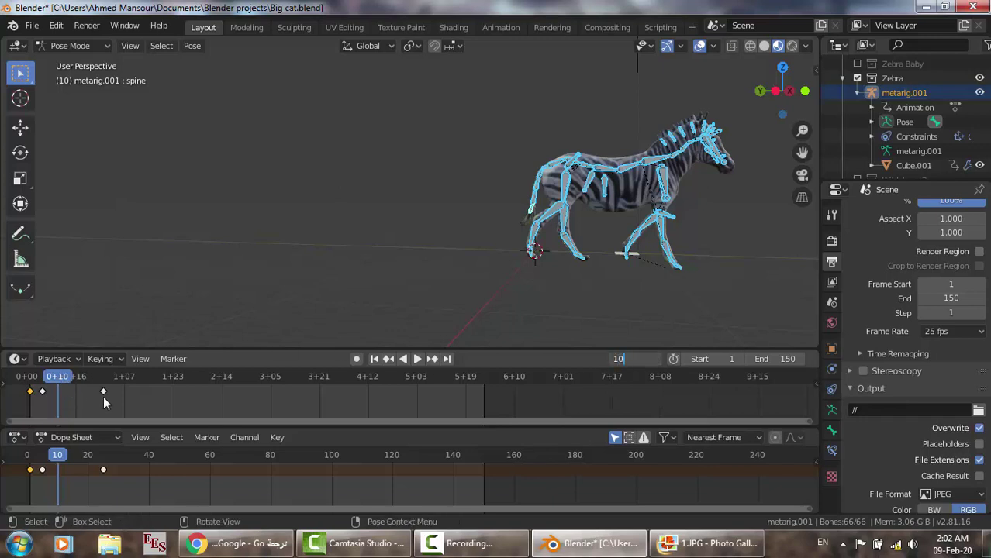
right_click(65, 390)
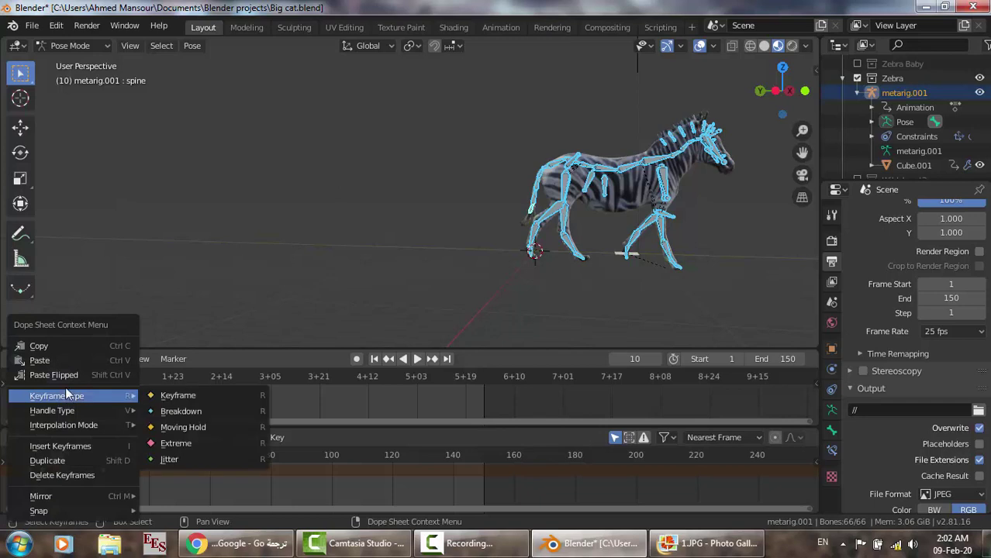
click(55, 360)
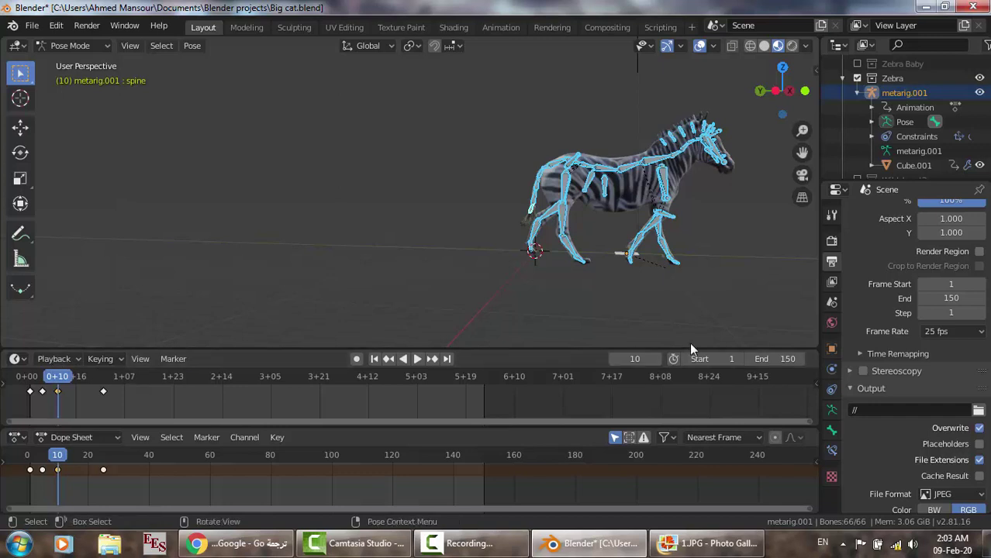
Step: Go to frame 15, copy the pose keyframe at frame 5 and paste it there
click(638, 358)
text(15)
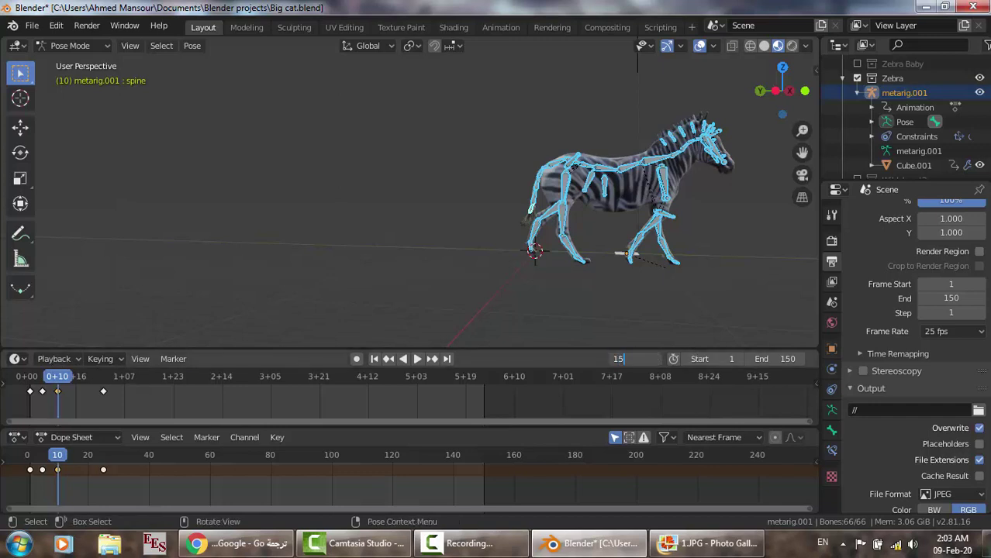
key(Return)
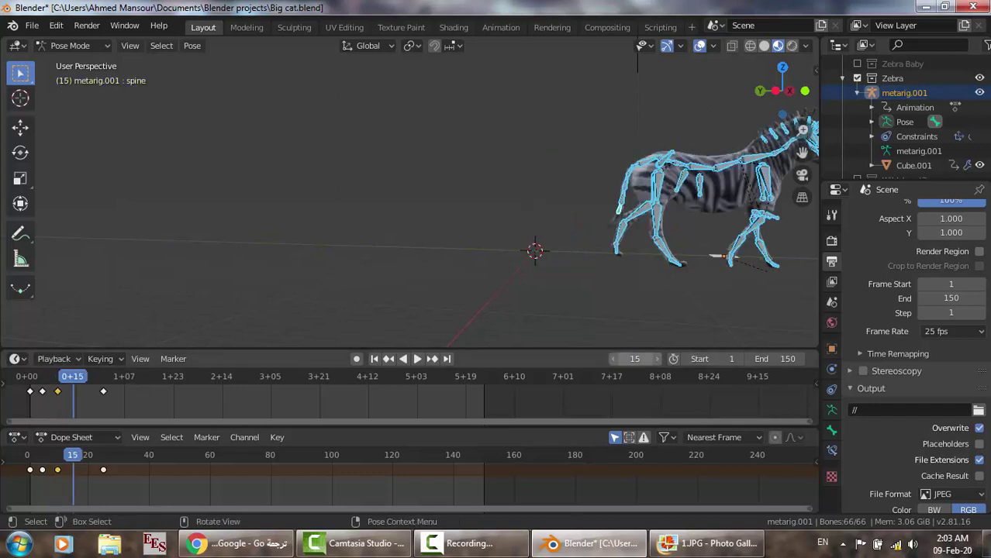
right_click(47, 396)
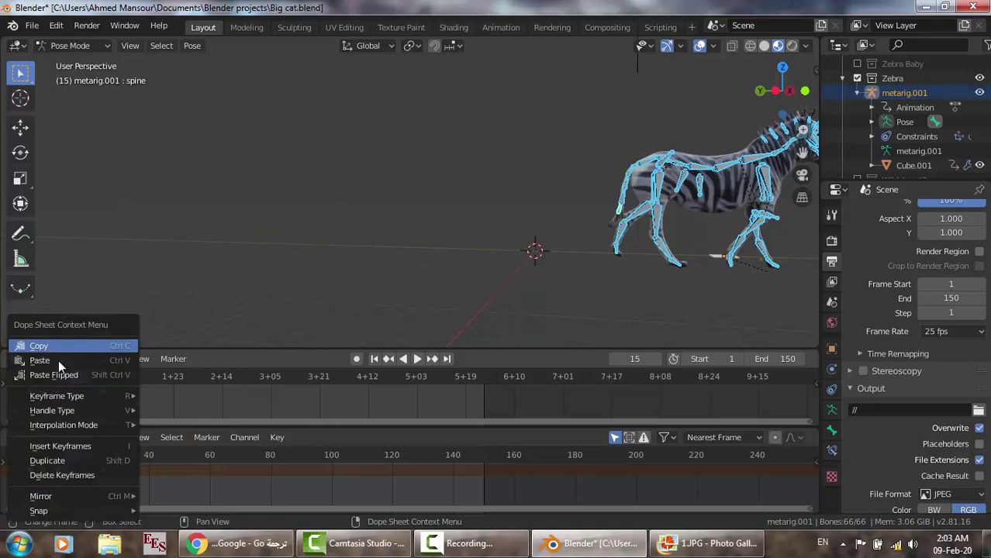
click(71, 374)
right_click(81, 390)
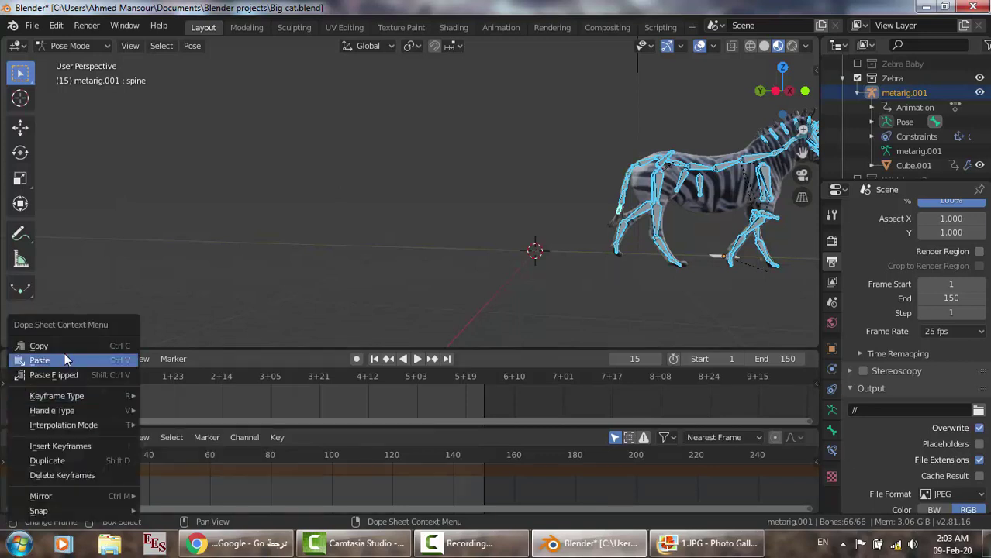
click(67, 361)
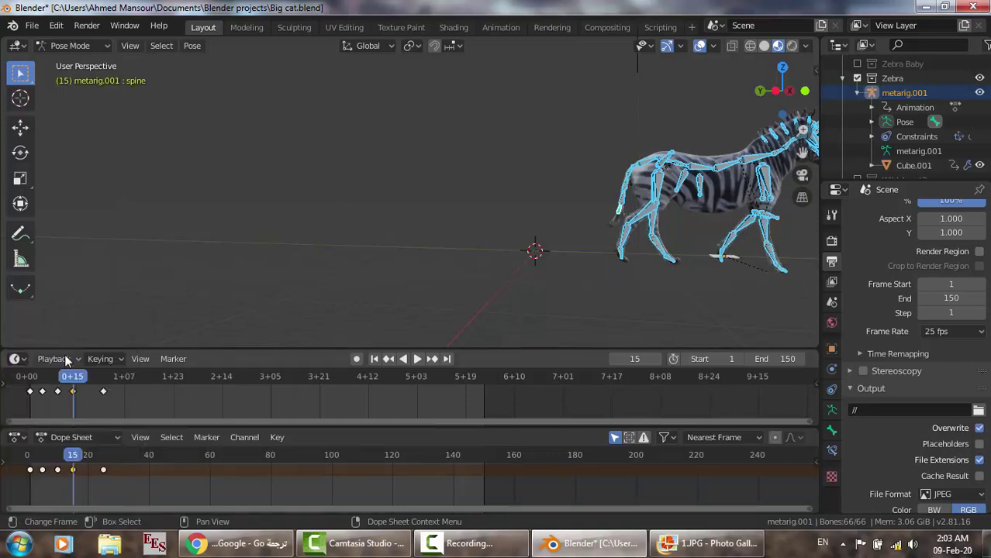
Step: Go to frame 20, copy the pose keyframe at frame 10 and paste it there
click(636, 359)
text(20)
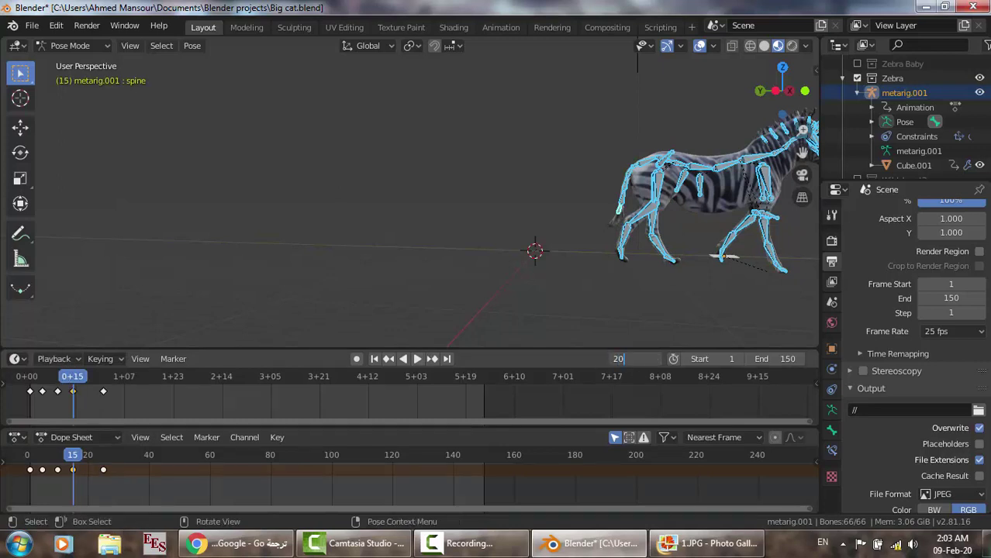
key(Return)
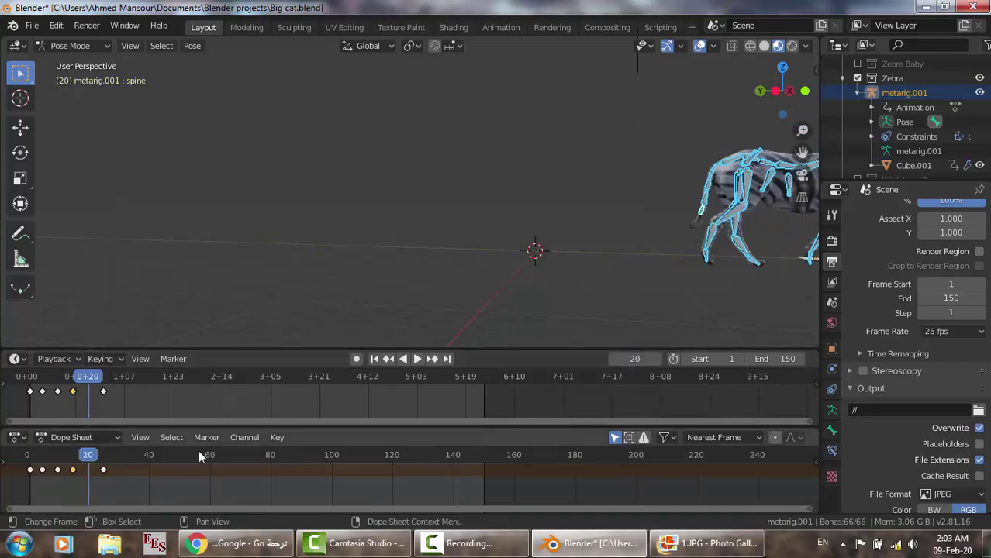
right_click(60, 470)
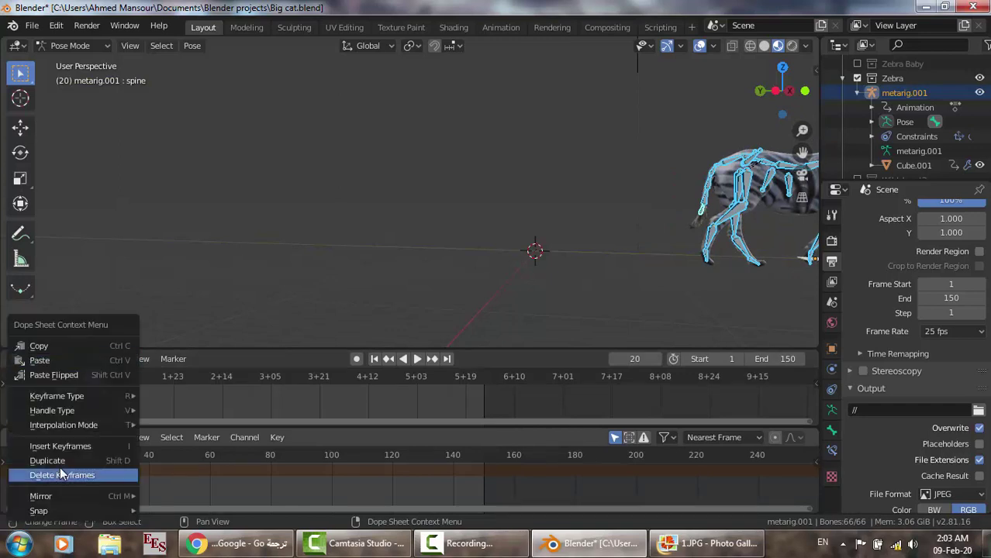
click(57, 348)
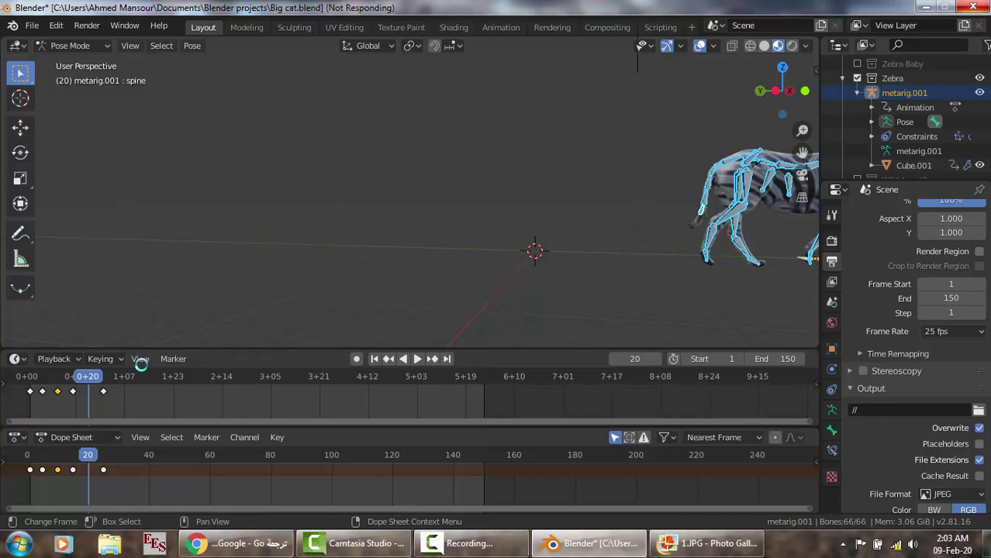
click(140, 359)
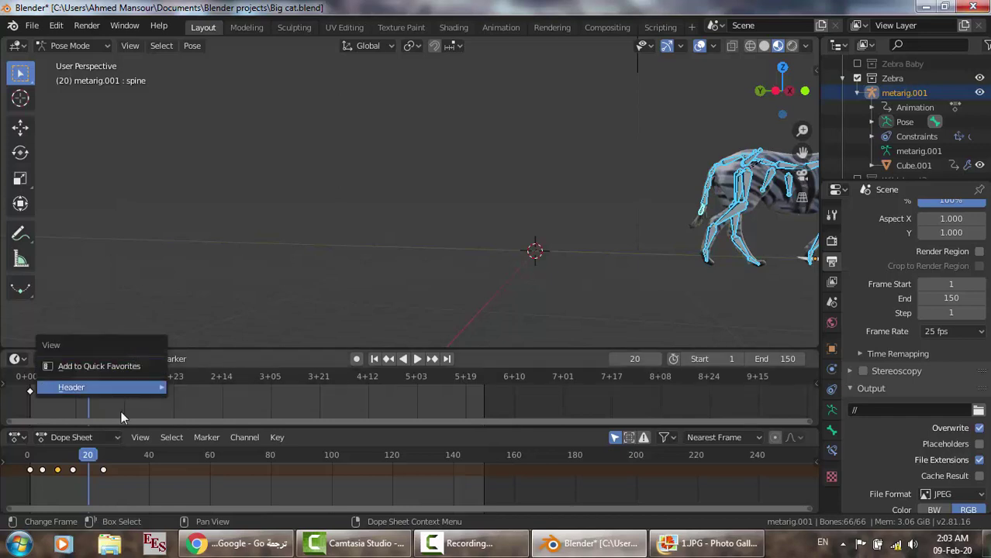
mouse_move(116, 387)
right_click(111, 405)
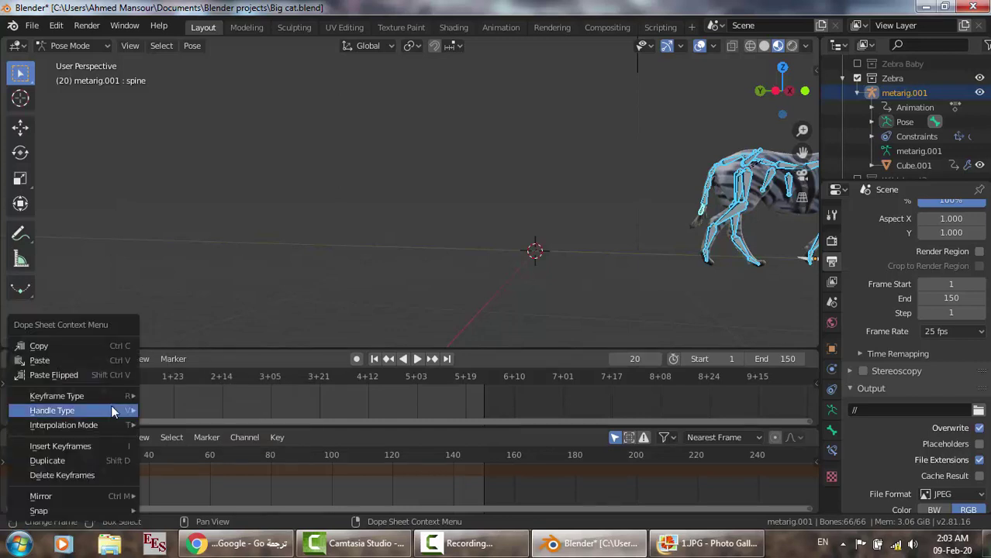
click(72, 360)
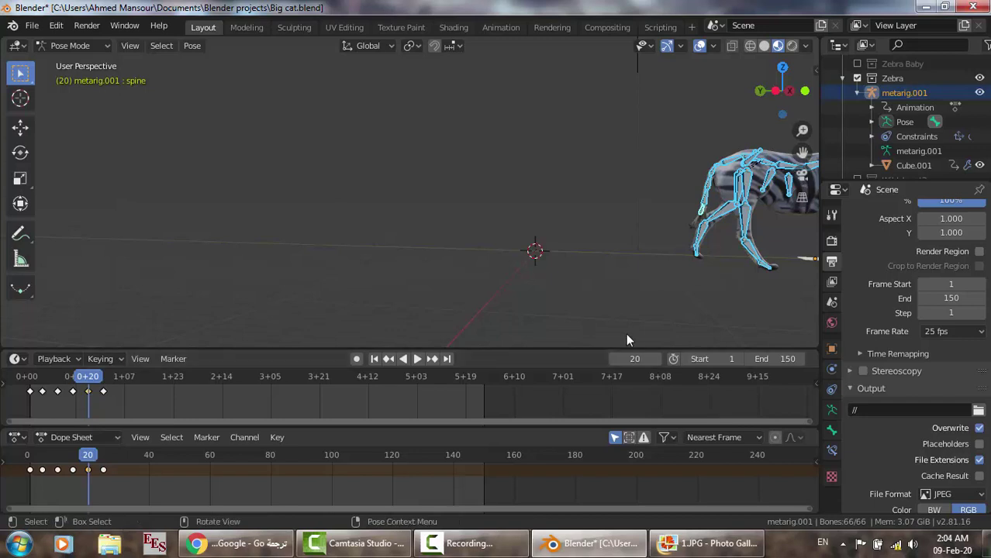
Step: Go to frame 25, copy the pose keyframe at frame 15 and paste it over the existing one
click(635, 358)
key(BackSpace)
text(5)
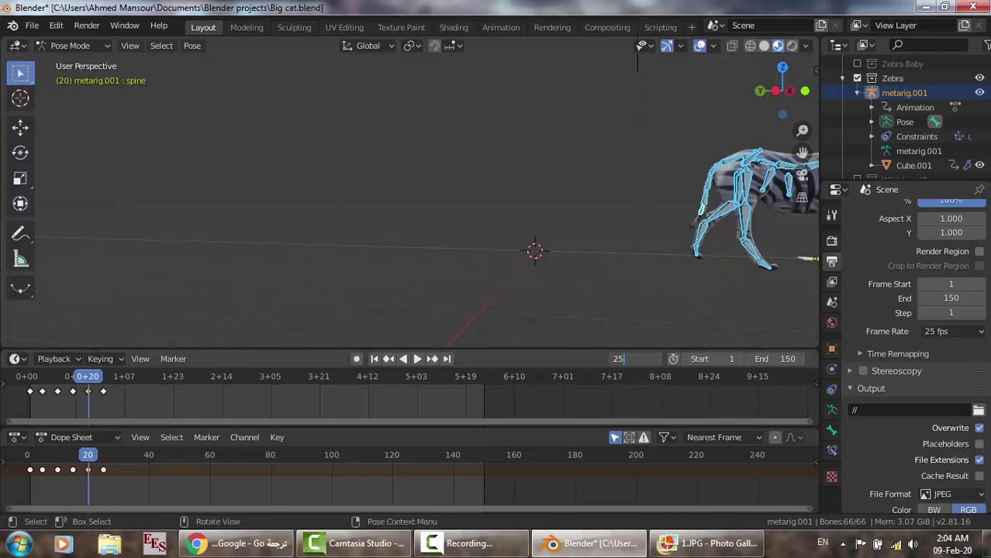
key(Return)
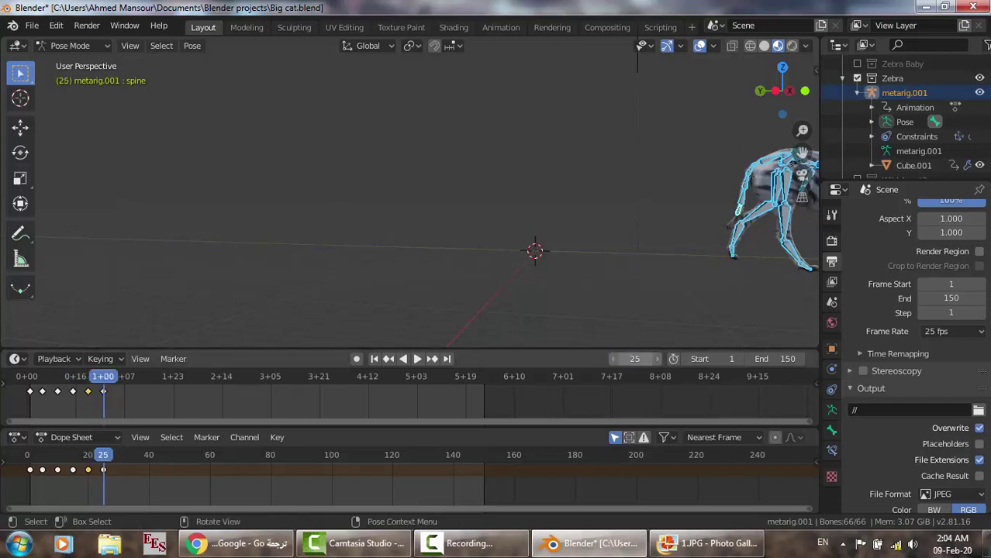
right_click(75, 389)
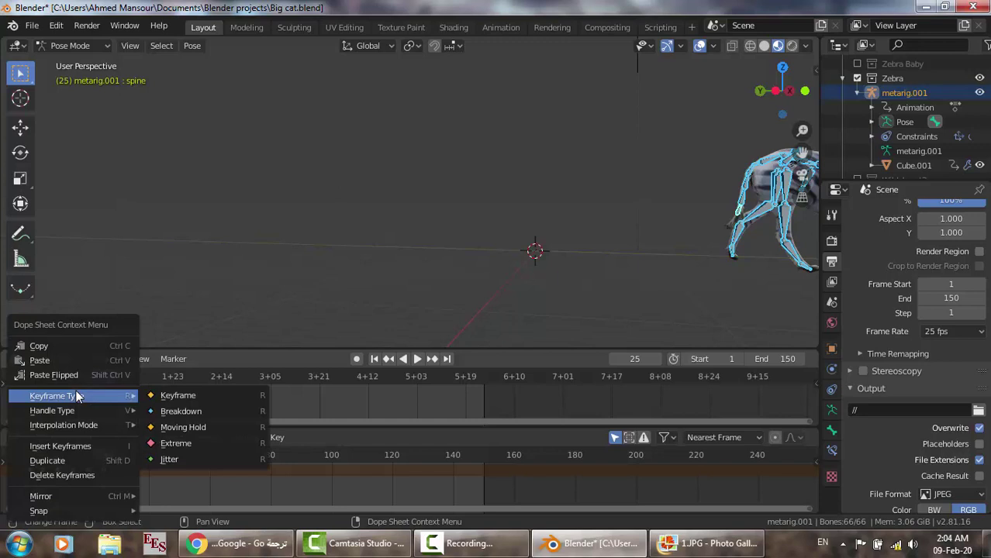
click(62, 348)
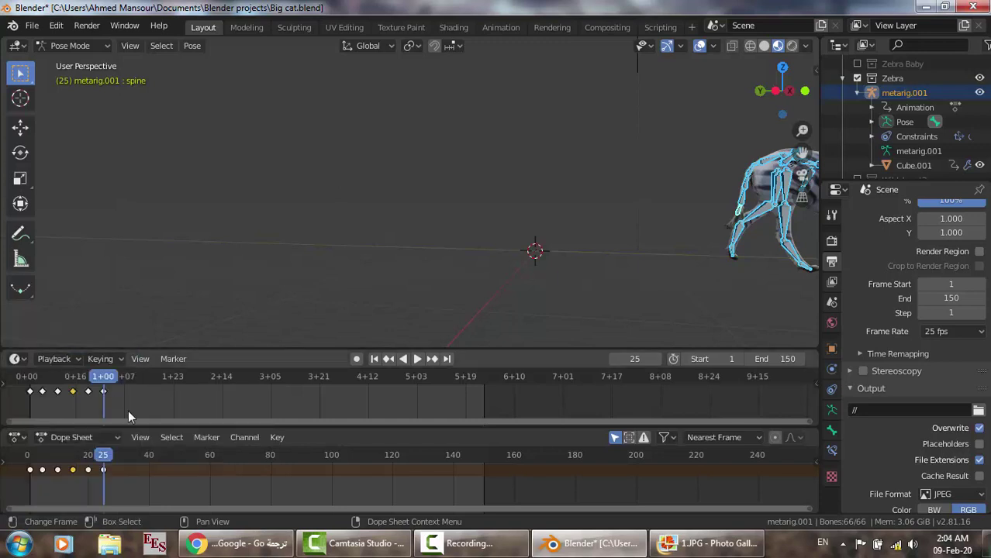
right_click(91, 391)
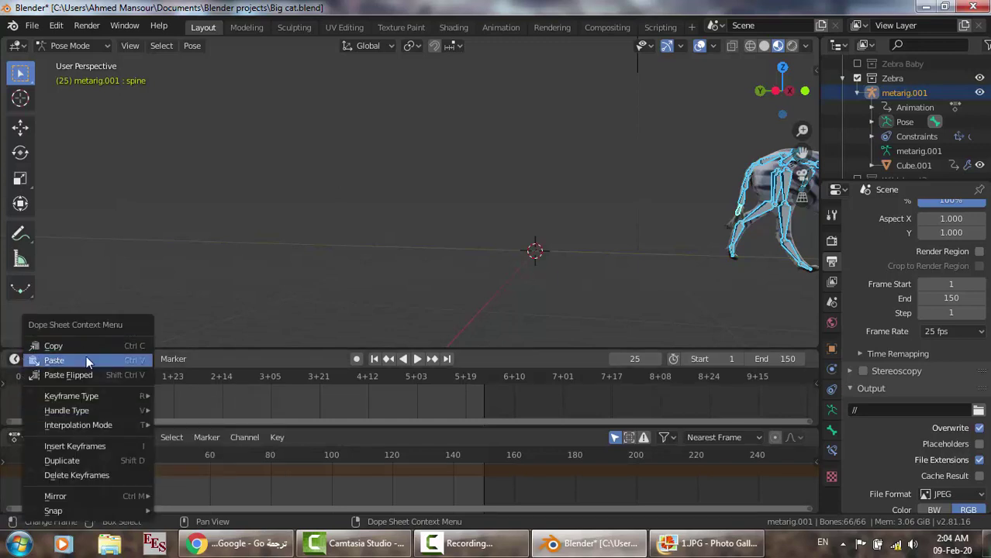
click(86, 361)
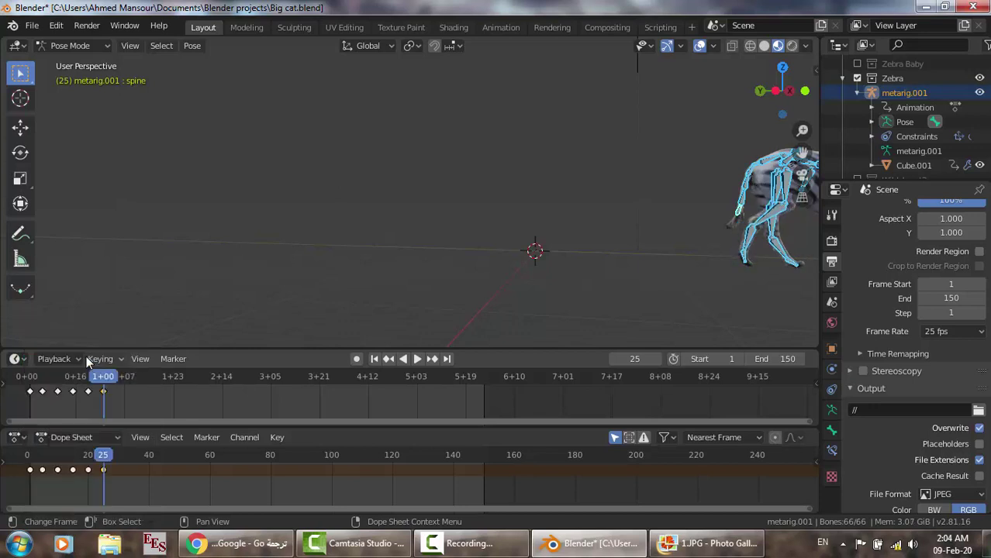
Step: Play the walk from frame 1 to frame 30 with the whole zebra in view, and briefly check the camera view
click(375, 360)
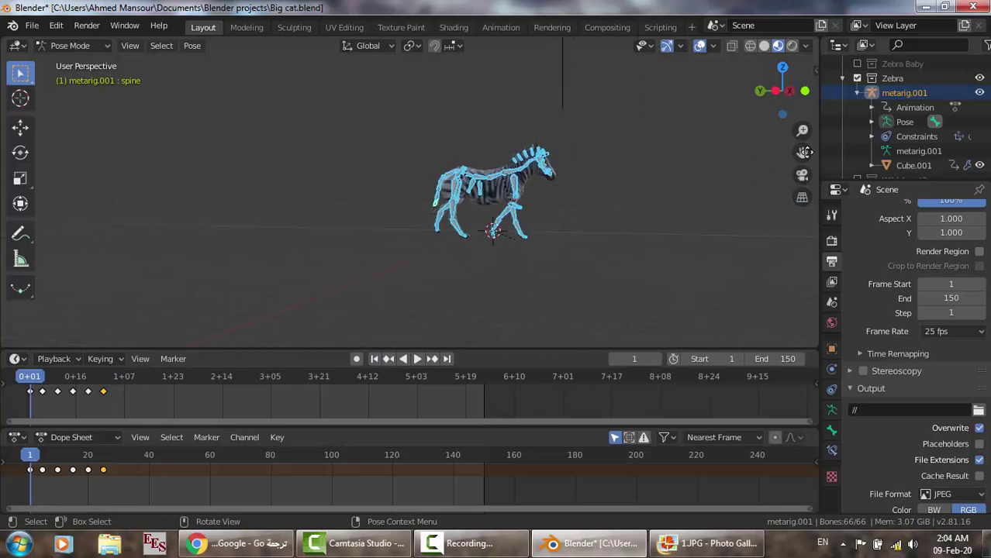
drag(803, 152, 720, 188)
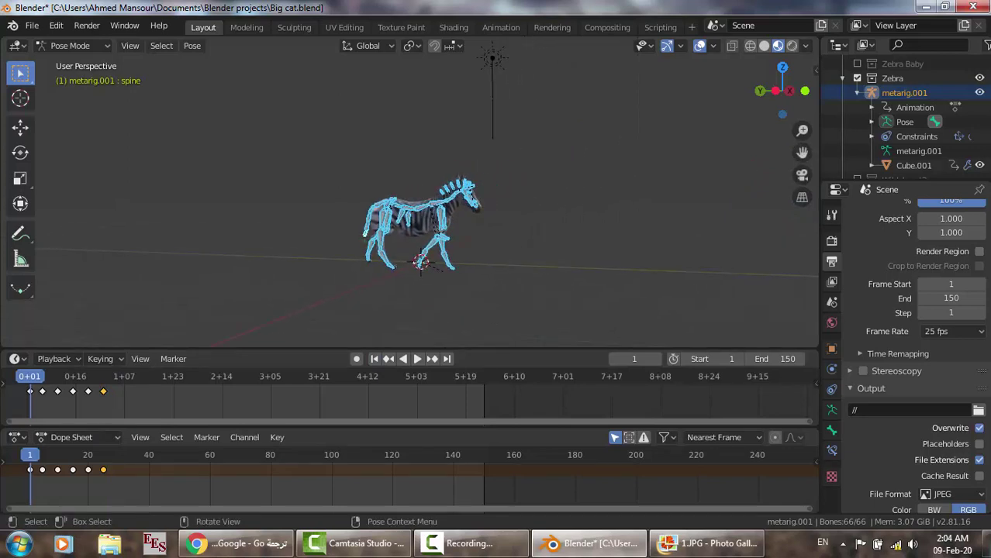
click(418, 359)
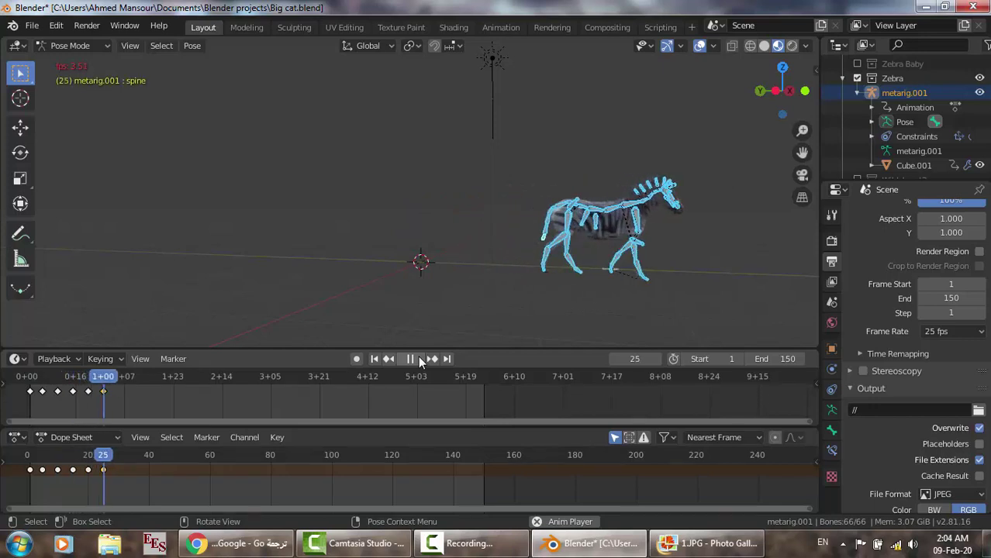
click(418, 356)
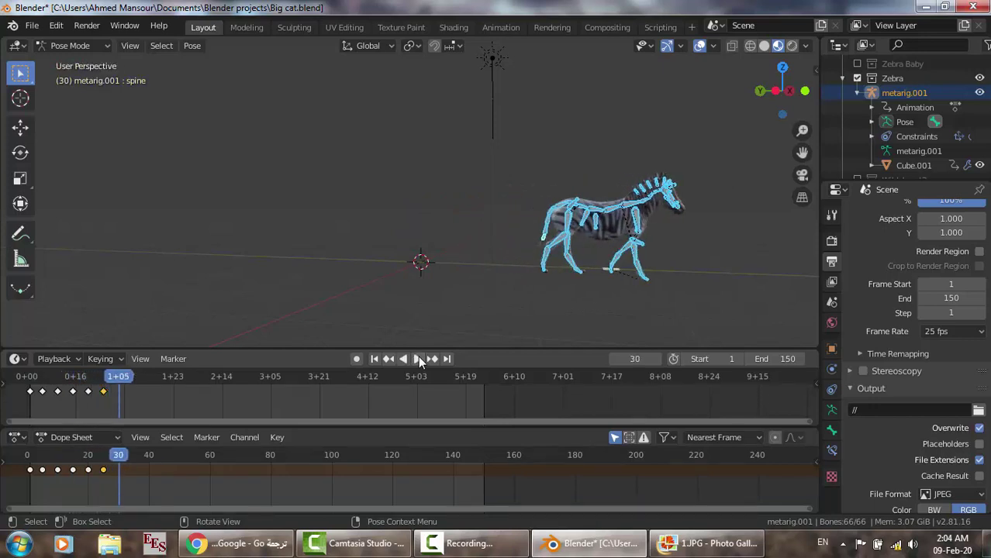
key(KP_0)
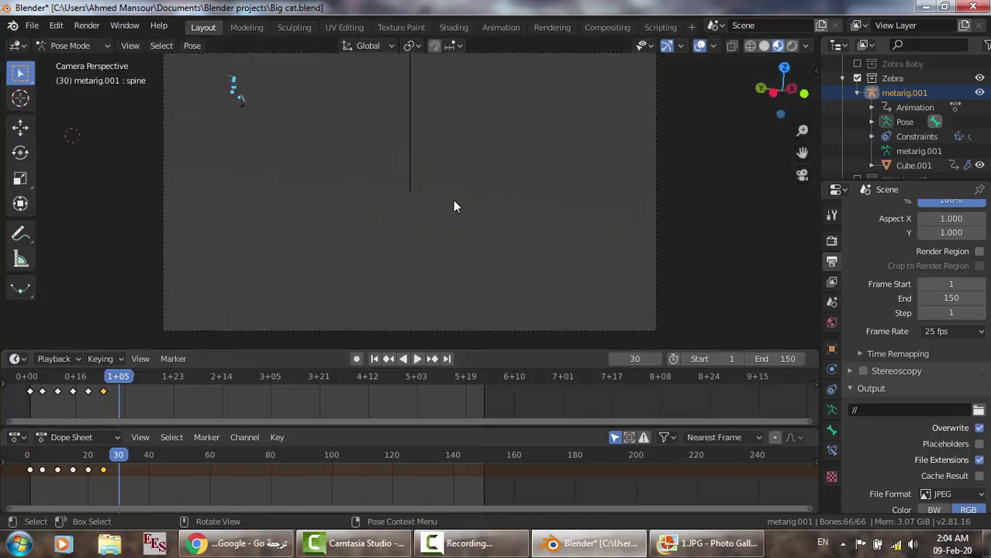
key(KP_0)
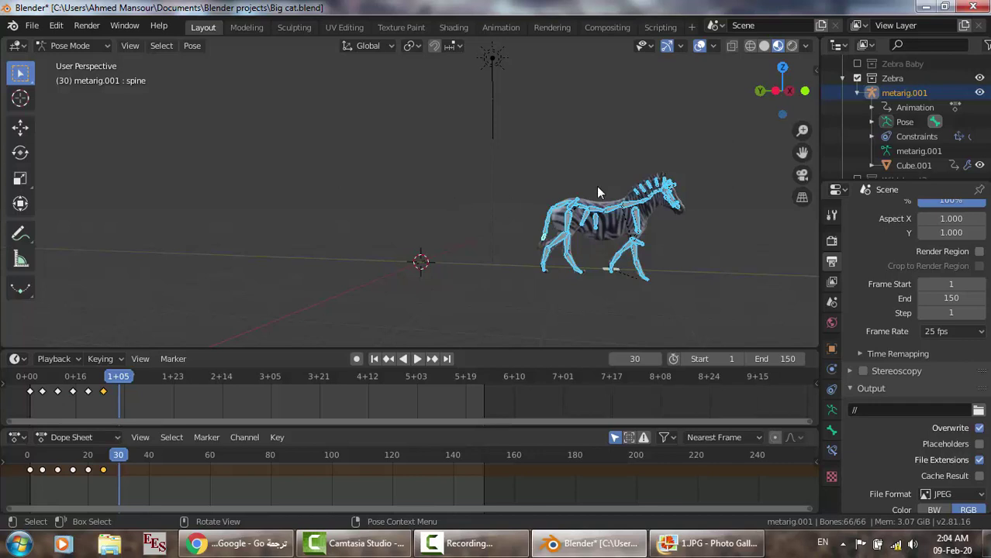
scroll(597, 186, up, 1)
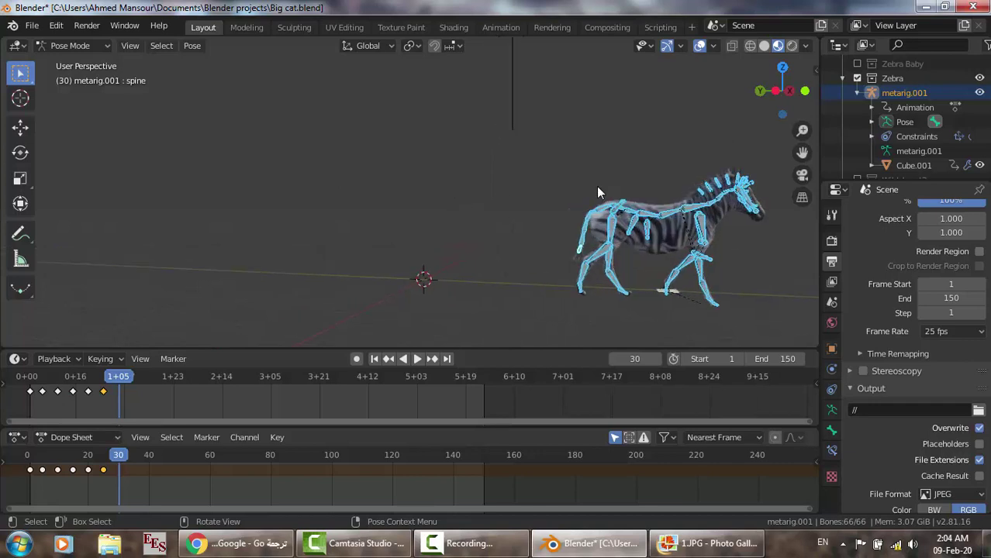
Step: Hide the metarig.001 armature, replay the zebra walk from frame 1 to frame 31, and return to frame 1
click(980, 93)
drag(807, 154, 522, 288)
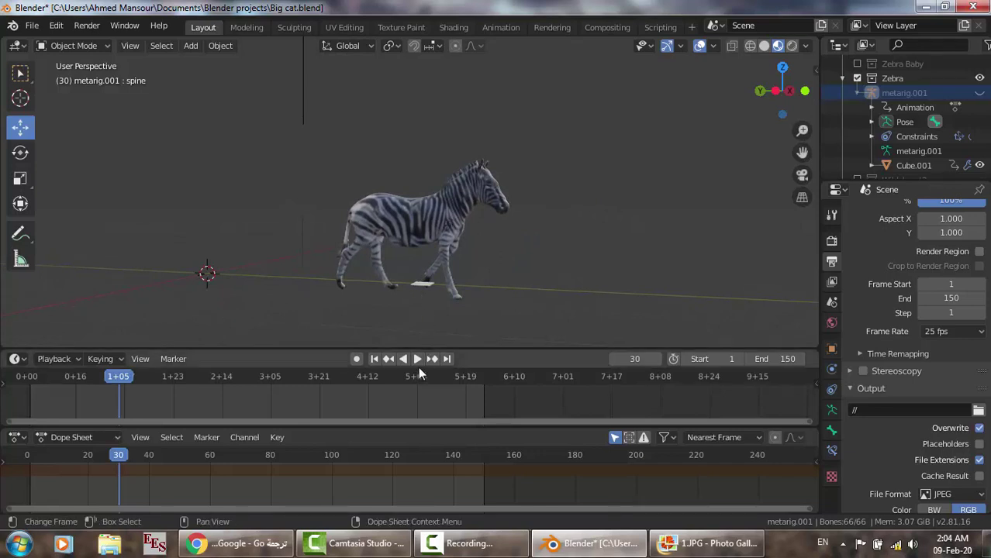
click(375, 360)
click(417, 359)
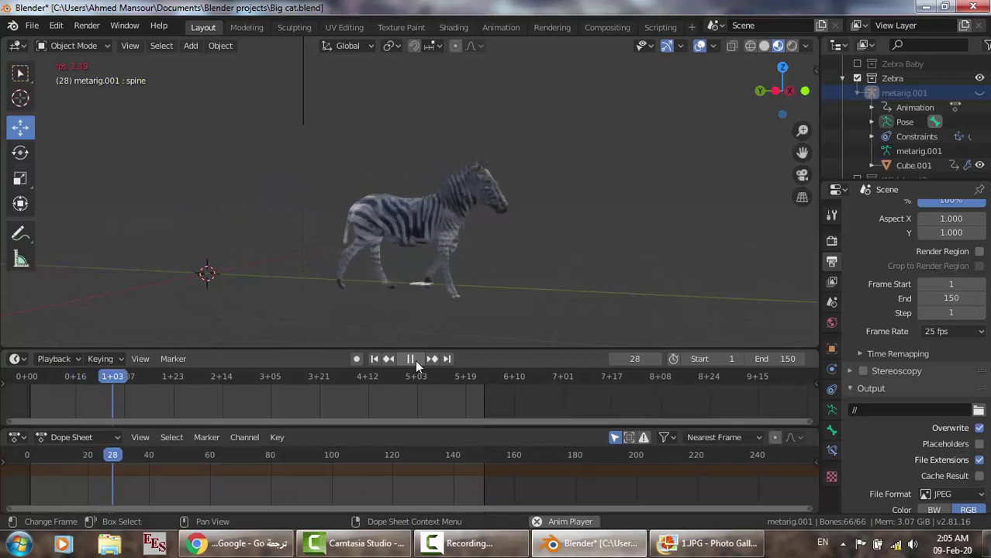
click(414, 360)
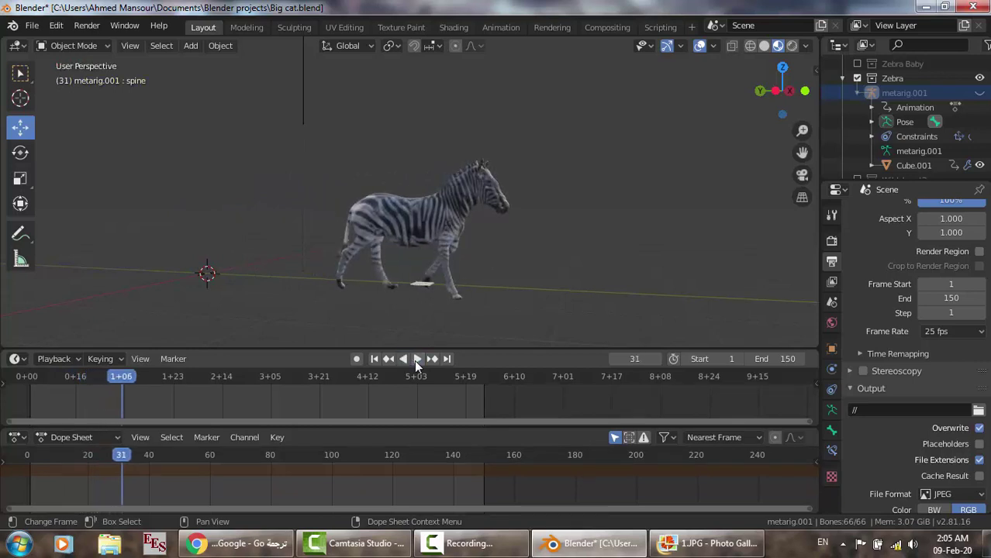
click(376, 360)
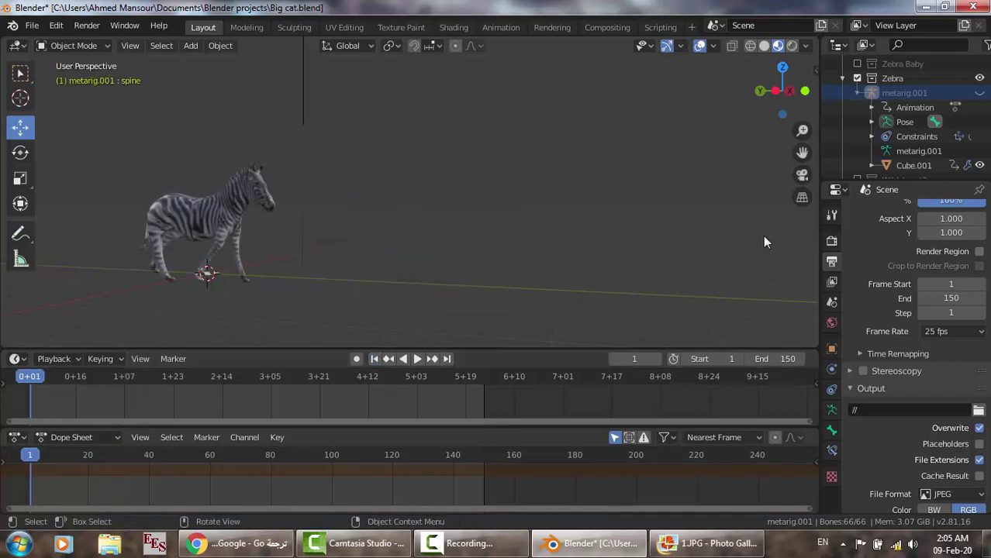
Step: Select the zebra mesh Cube.001 and its armature metarig.001 in the outliner
click(919, 164)
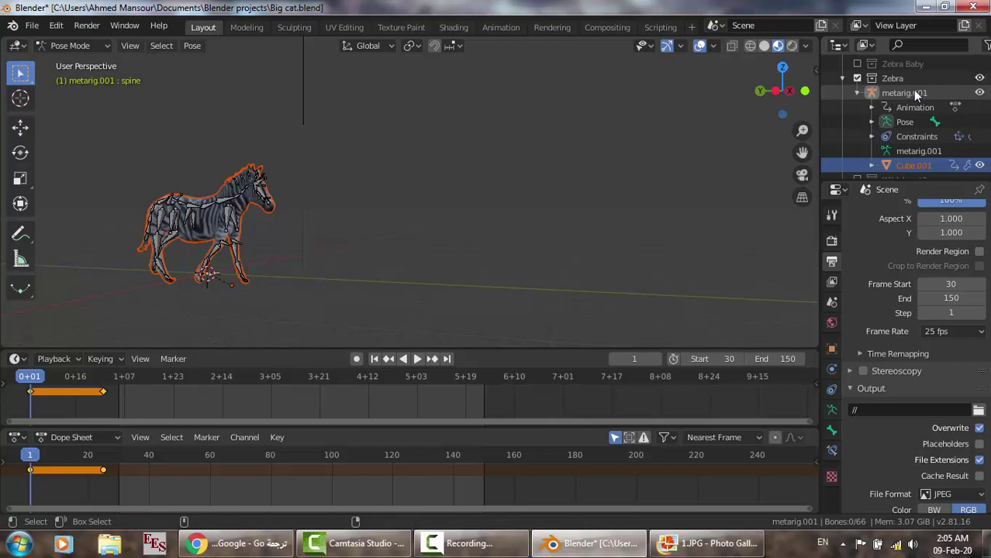
click(917, 93)
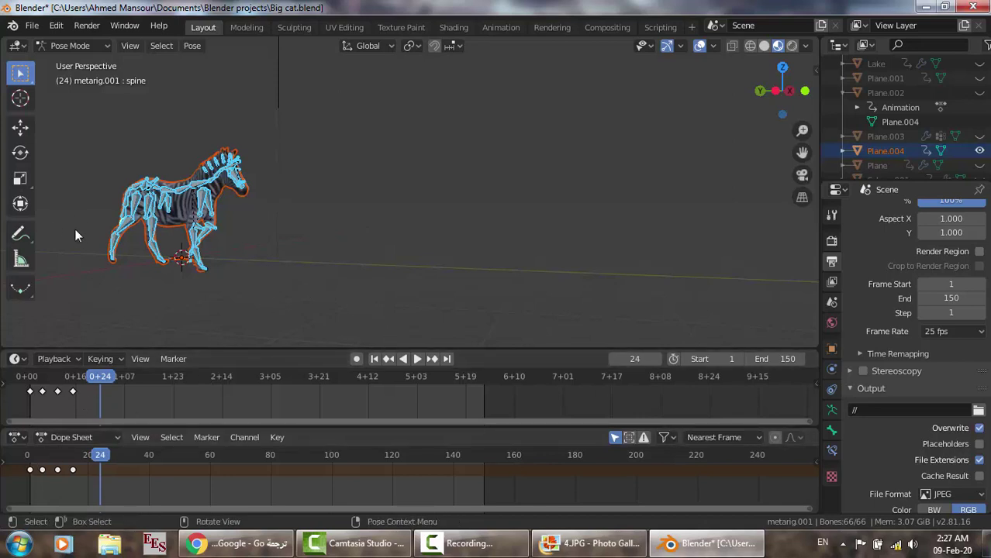
click(637, 359)
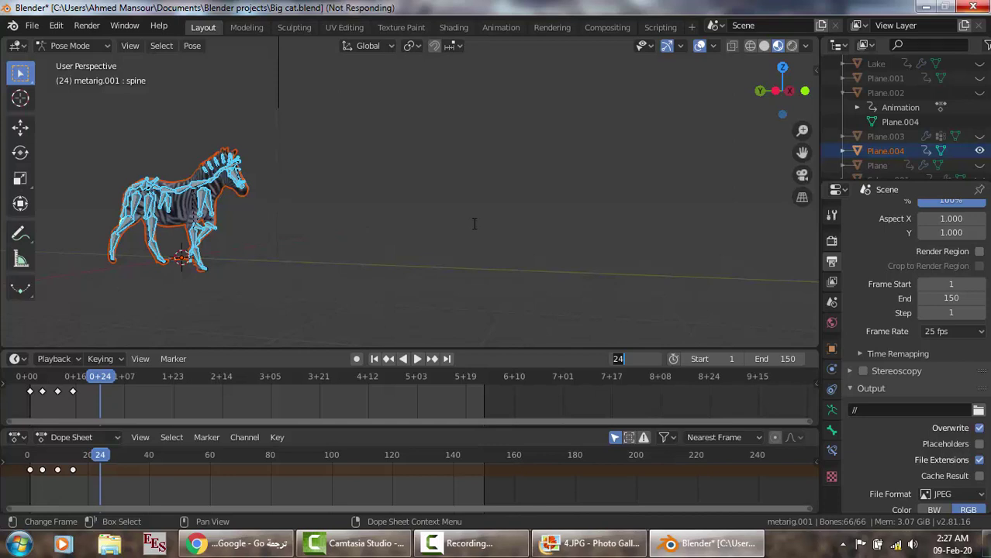
click(465, 543)
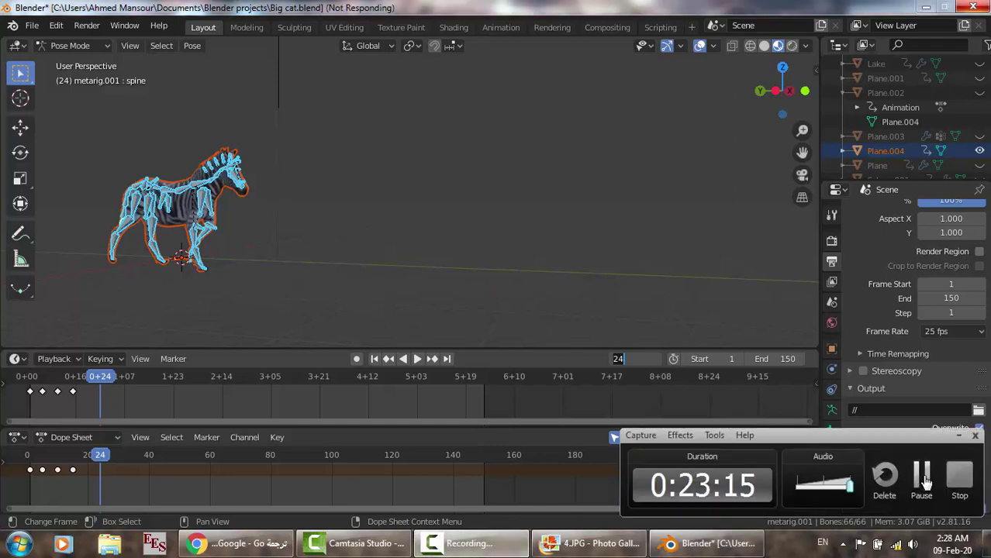
click(924, 480)
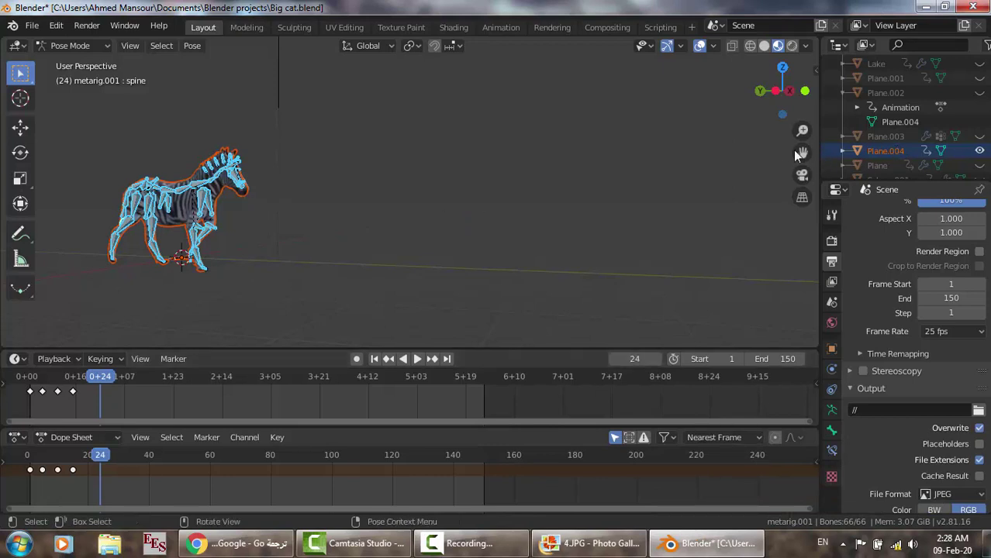
Step: Deselect all bones and switch the metarig.001 armature from Pose Mode to Object Mode
key(alt+a)
click(55, 45)
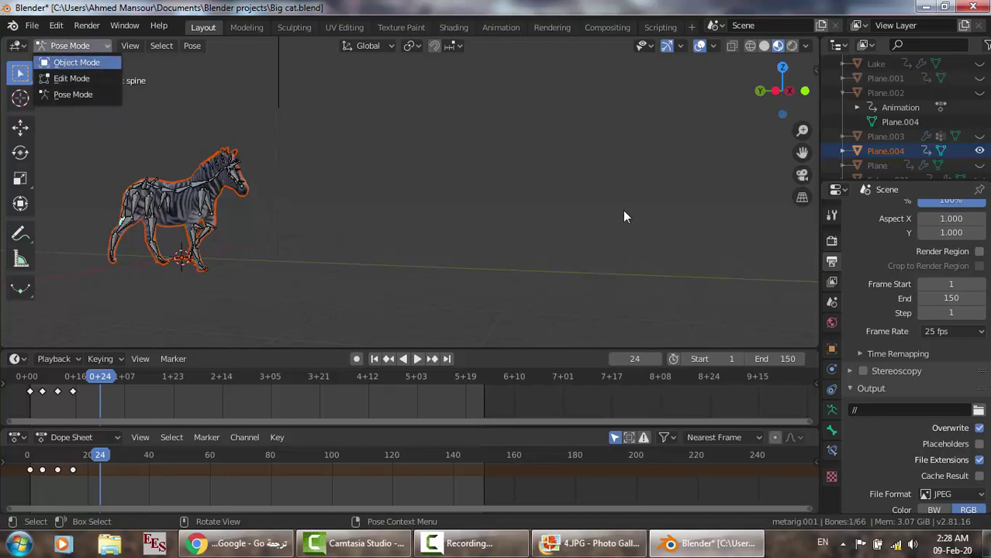
key(Return)
drag(800, 152, 925, 139)
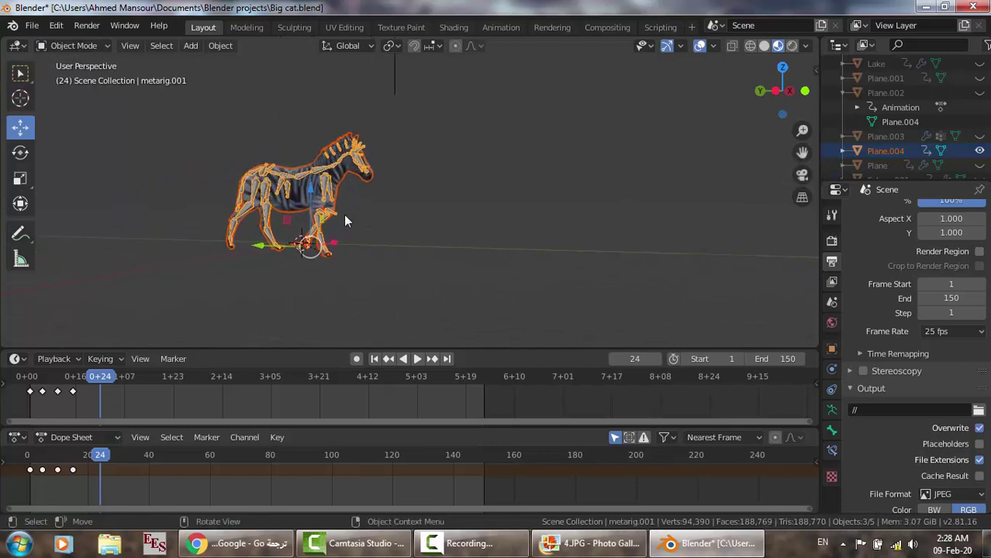
middle_drag(345, 223, 327, 261)
scroll(356, 101, up, 2)
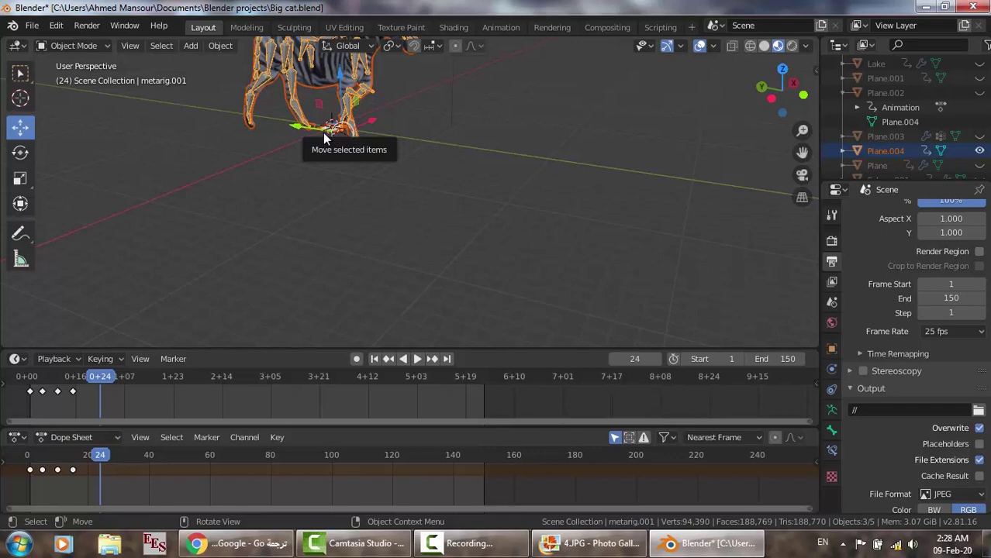
drag(324, 136, 490, 166)
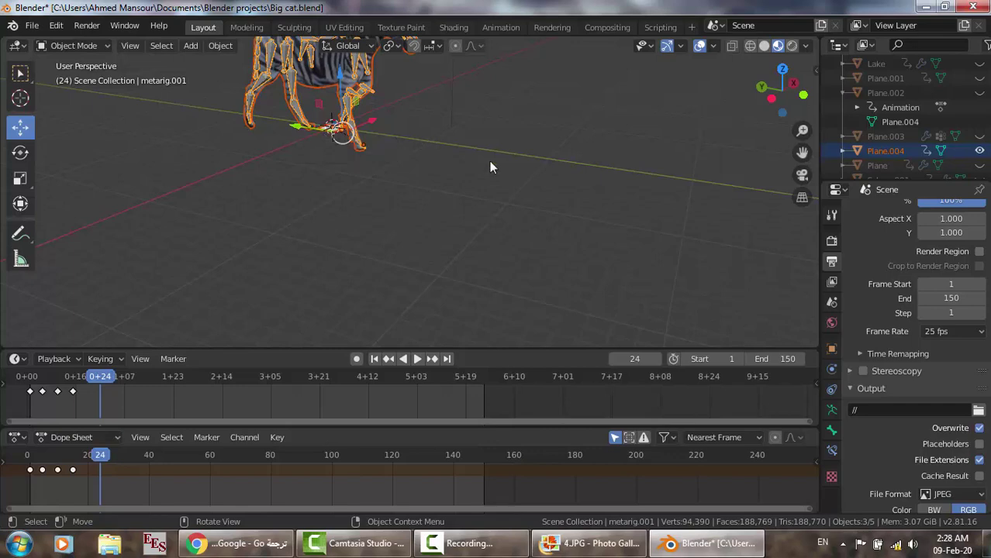
Step: Hide and show Plane.004 to locate it in the scene, and make it the only selected object
click(979, 152)
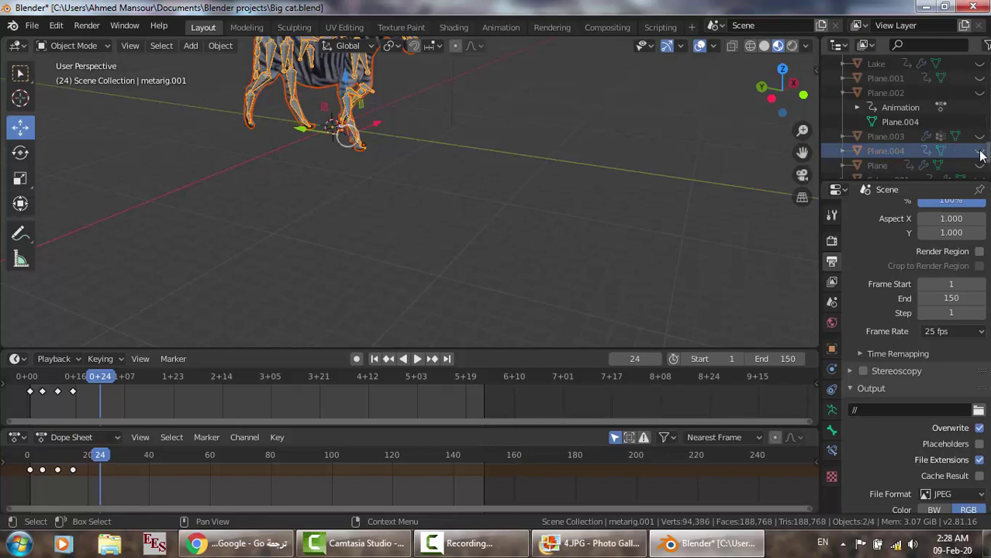
click(980, 152)
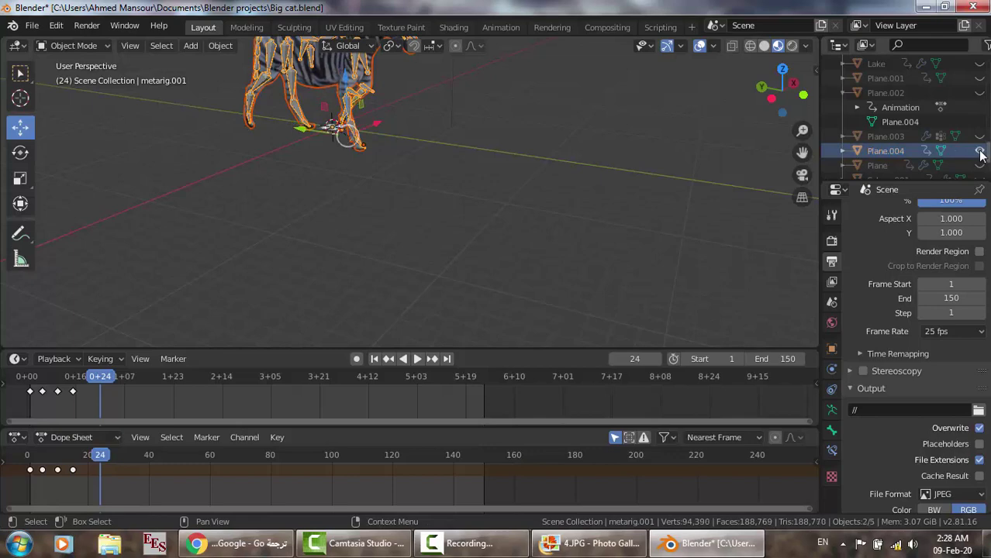
click(868, 150)
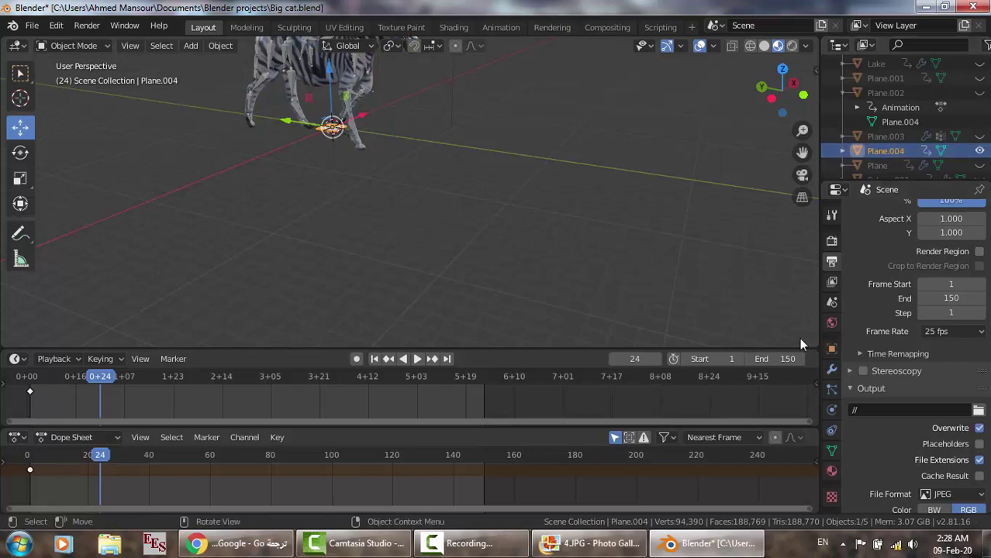
Step: Add a new material to Plane.004 and set its surface shader to Transparent BSDF
click(831, 473)
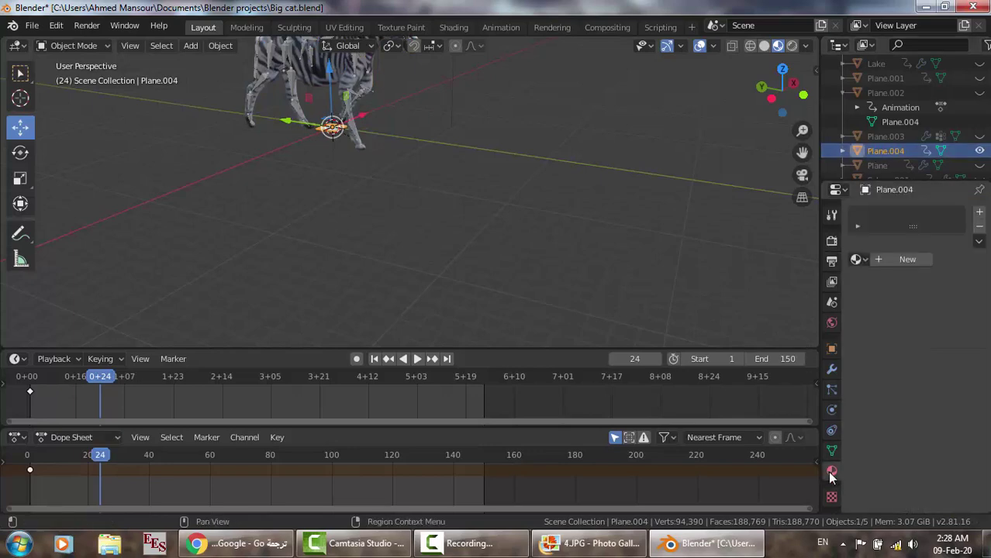
click(919, 261)
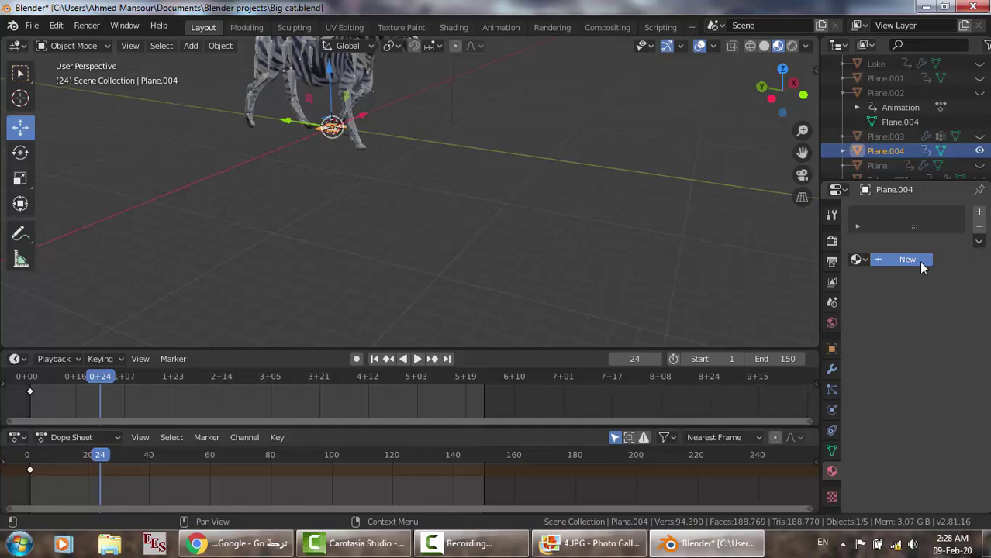
click(909, 259)
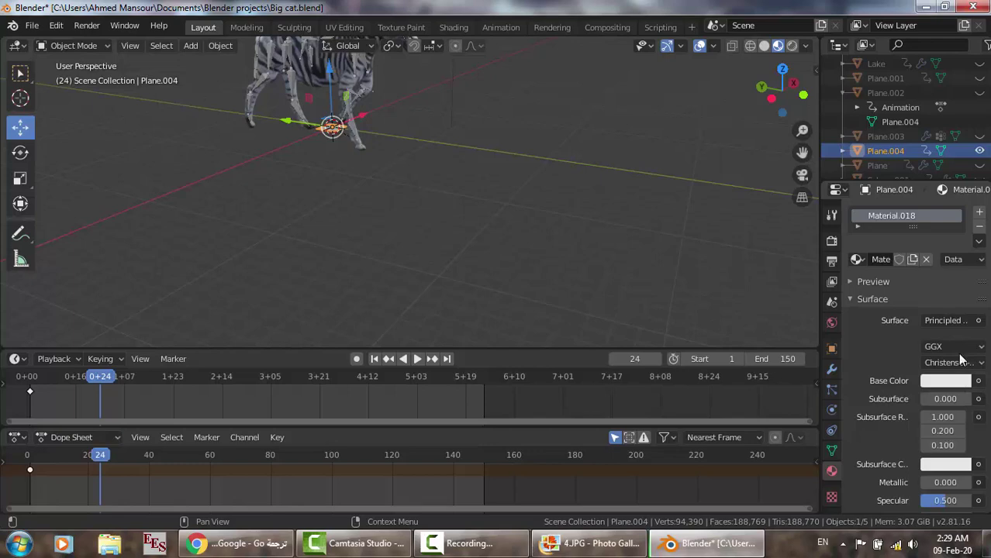
click(939, 321)
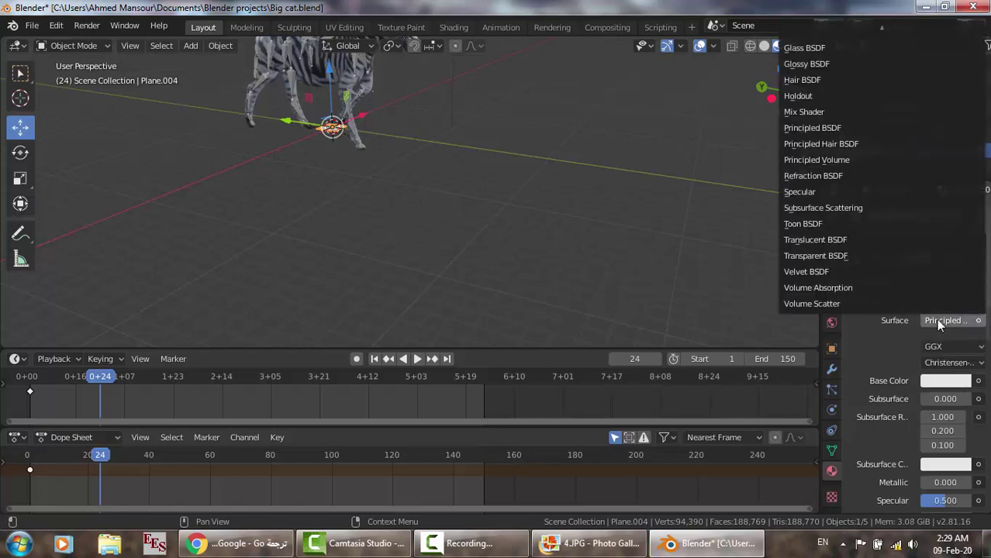
click(838, 259)
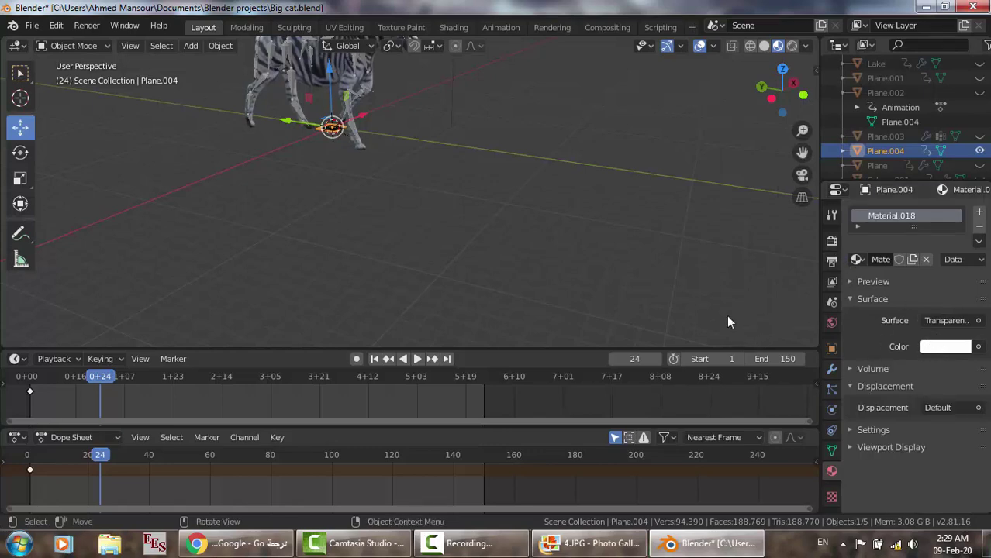
Step: Preview the transparent Plane.004 under the zebra with the viewport in Rendered shading
scroll(379, 178, down, 1)
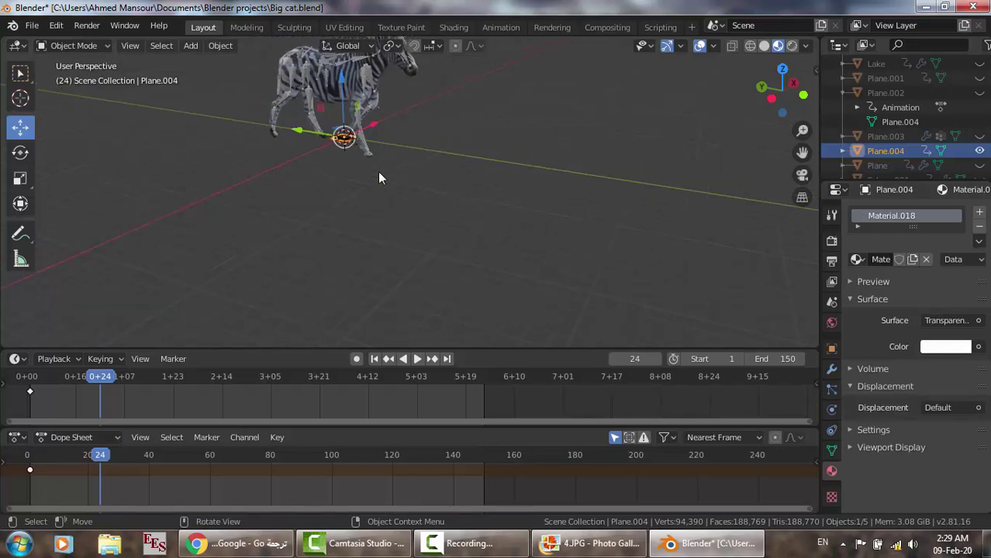
scroll(379, 178, down, 1)
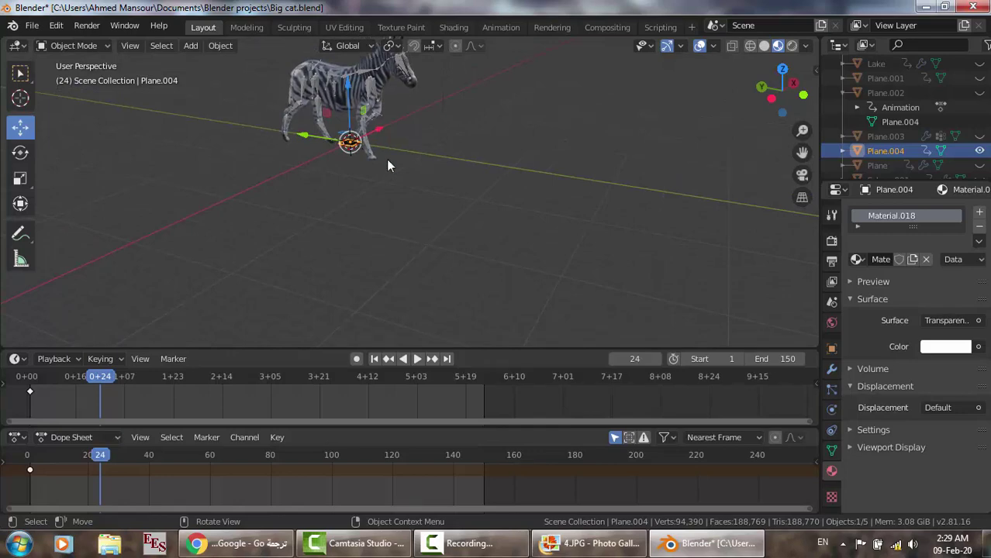
key(z)
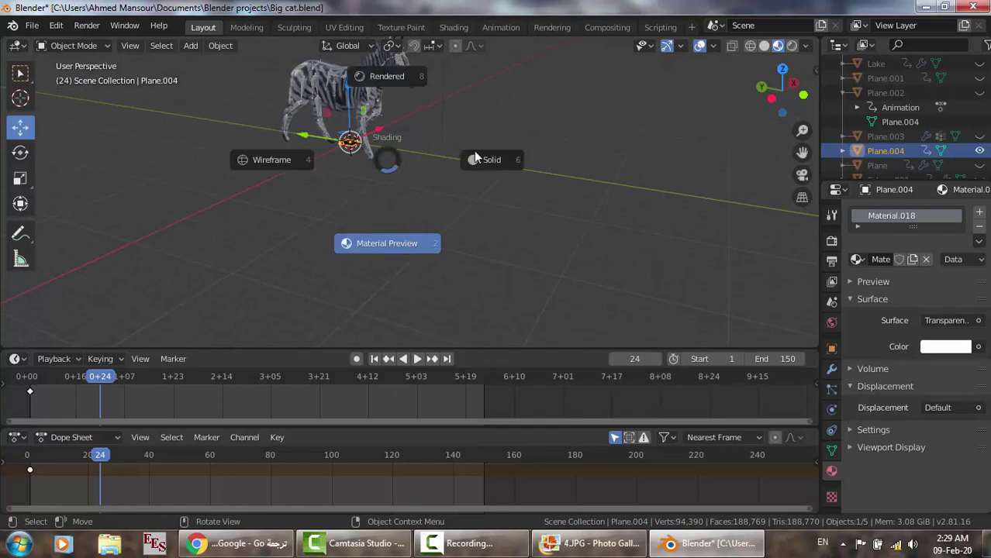
click(398, 77)
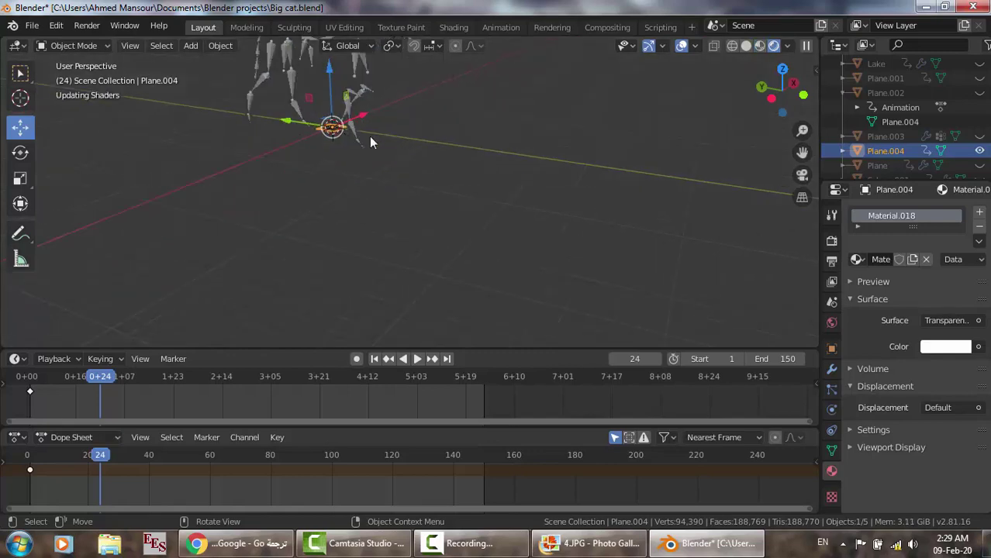
middle_drag(369, 136, 332, 117)
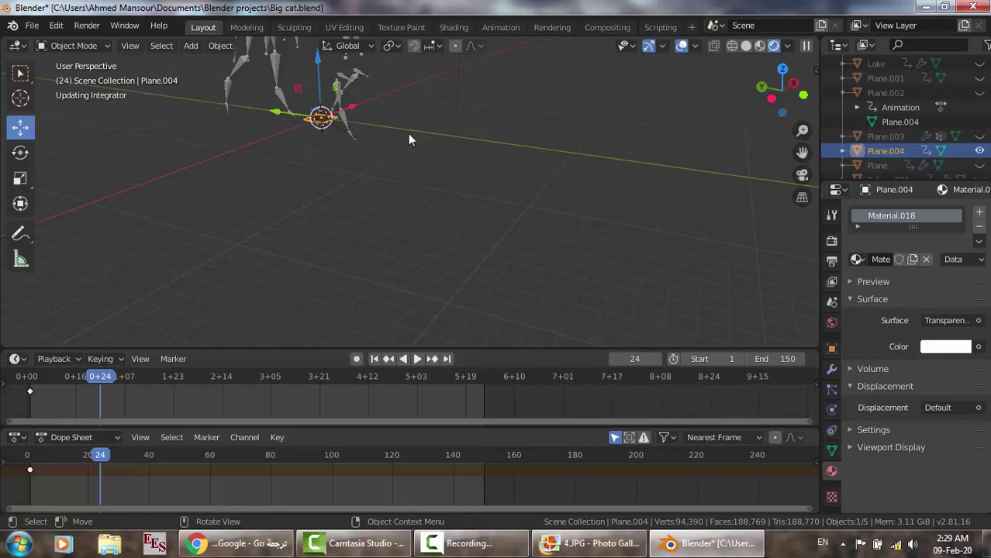
key(z)
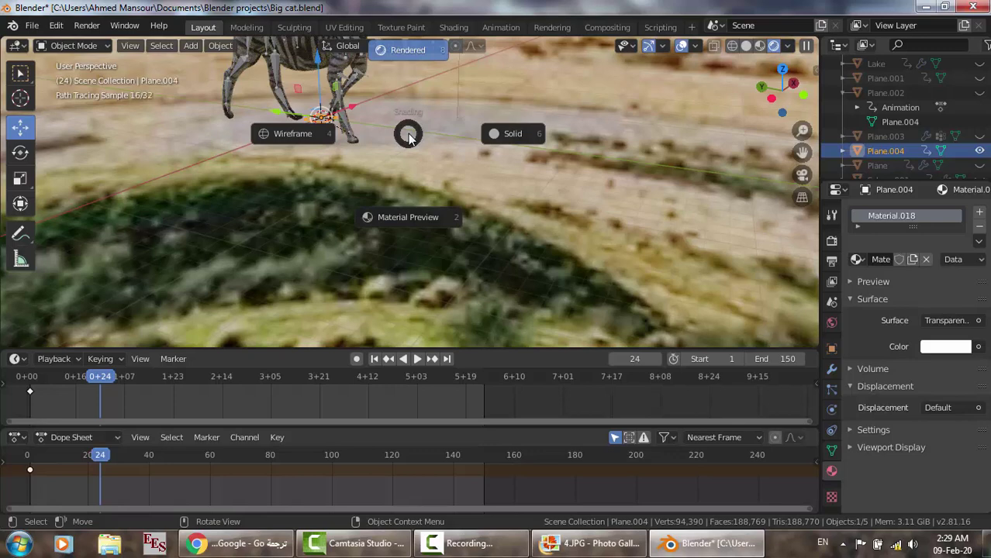
Step: Change the surface shader of Plane.004's material to Glossy BSDF
drag(803, 152, 947, 201)
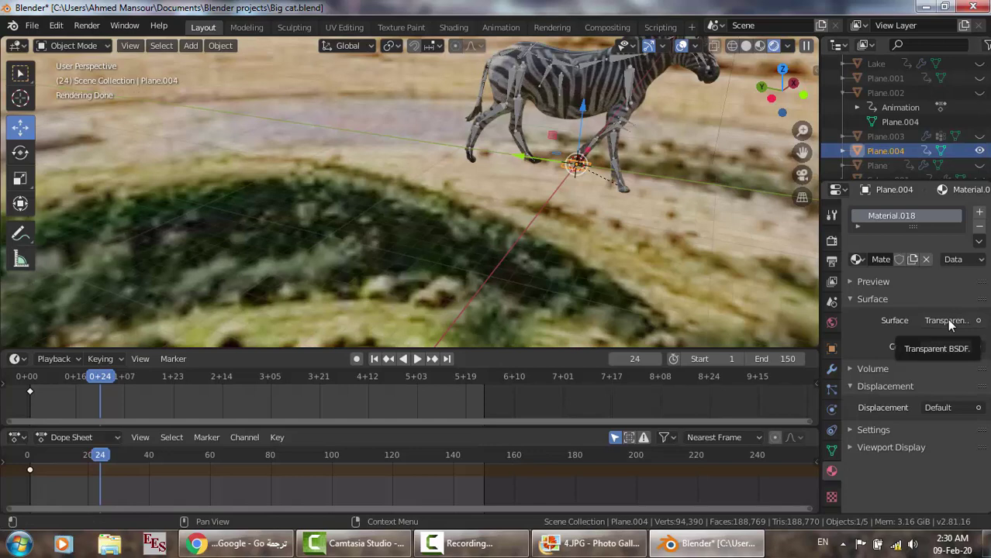
click(948, 319)
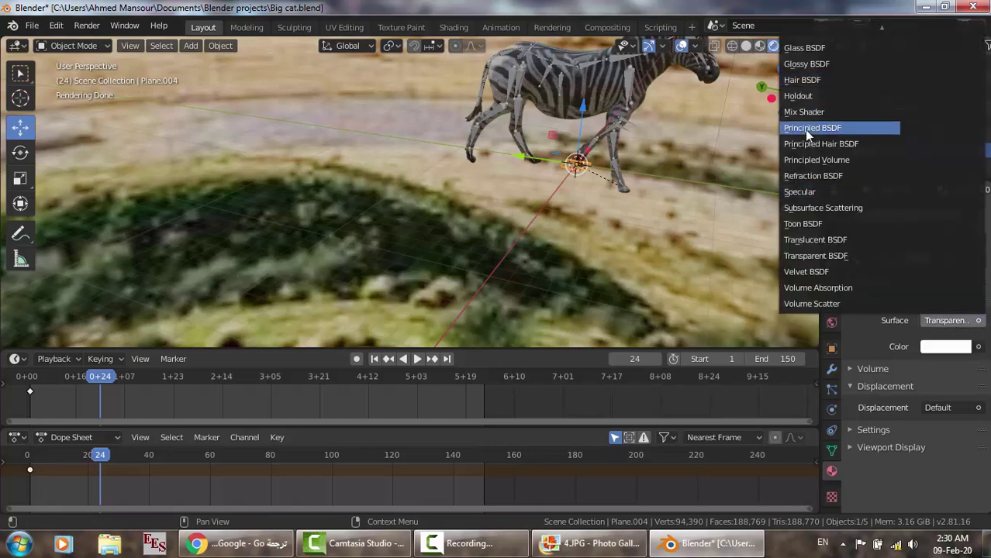
click(805, 63)
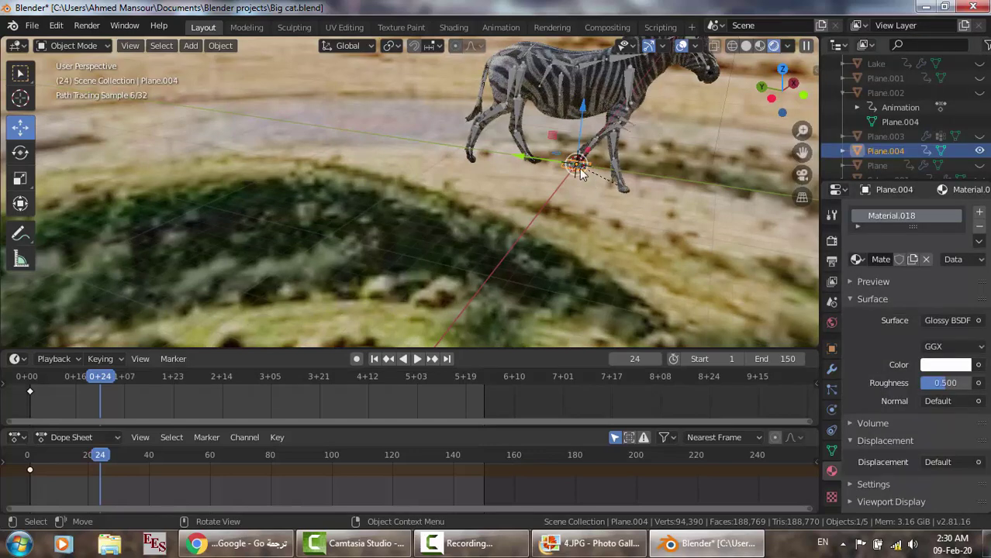